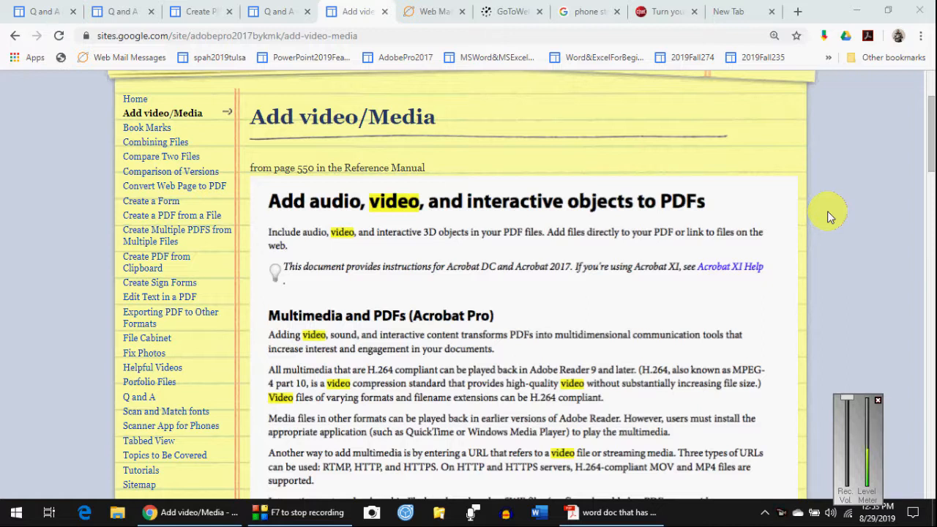
- Finish reviewing the Google Sites Add video/Media page, then switch to the form PDF in Acrobat
left_click(877, 401)
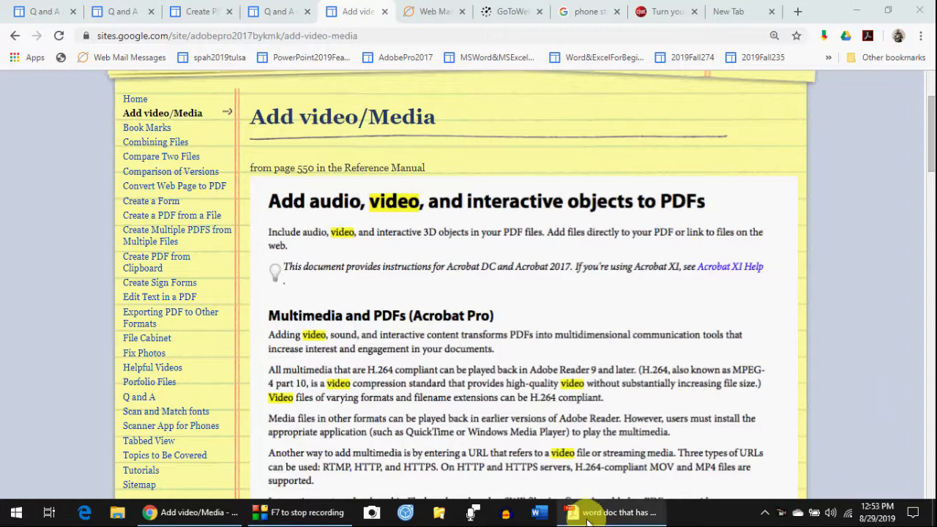
scroll(518, 265, "down", 5)
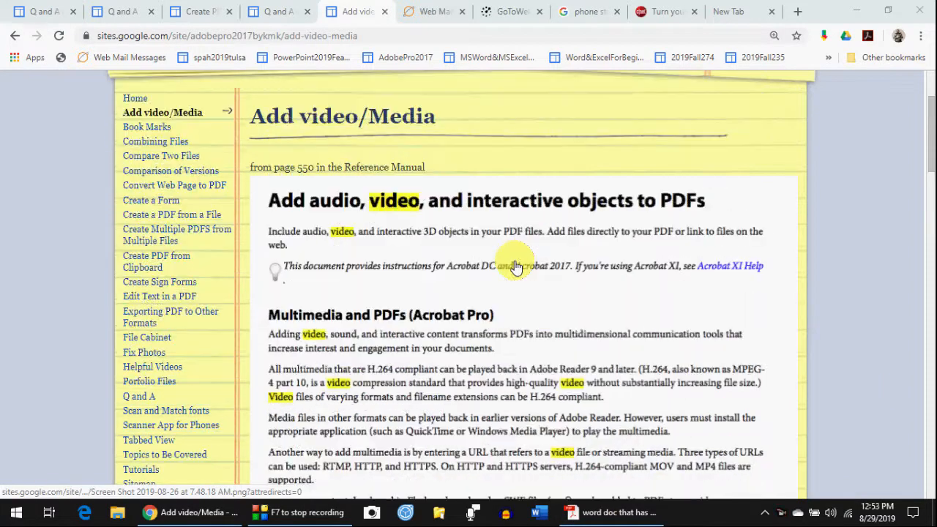
scroll(516, 267, "down", 5)
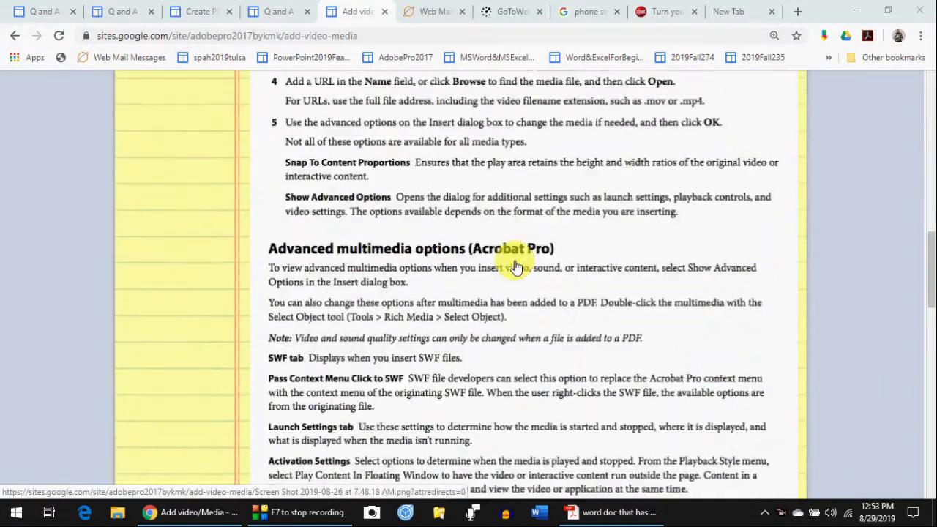
scroll(515, 265, "up", 10)
left_click(608, 513)
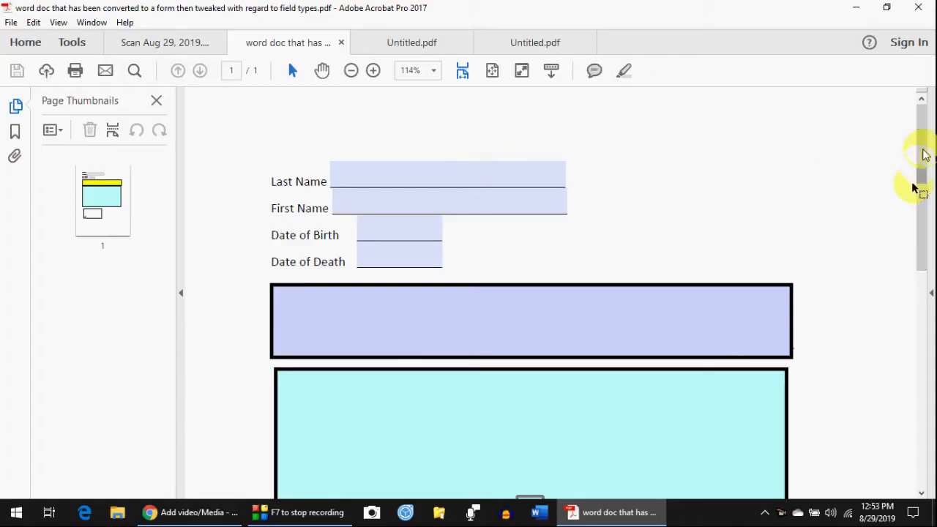
mouse_move(922, 144)
left_mouse_down()
mouse_move(926, 186)
mouse_move(925, 137)
left_mouse_up()
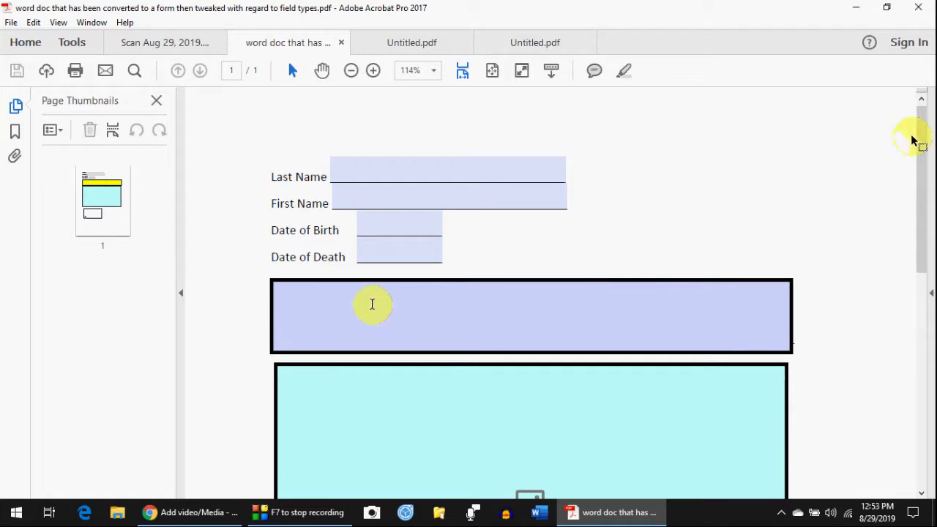
left_click_drag(921, 143, 693, 324)
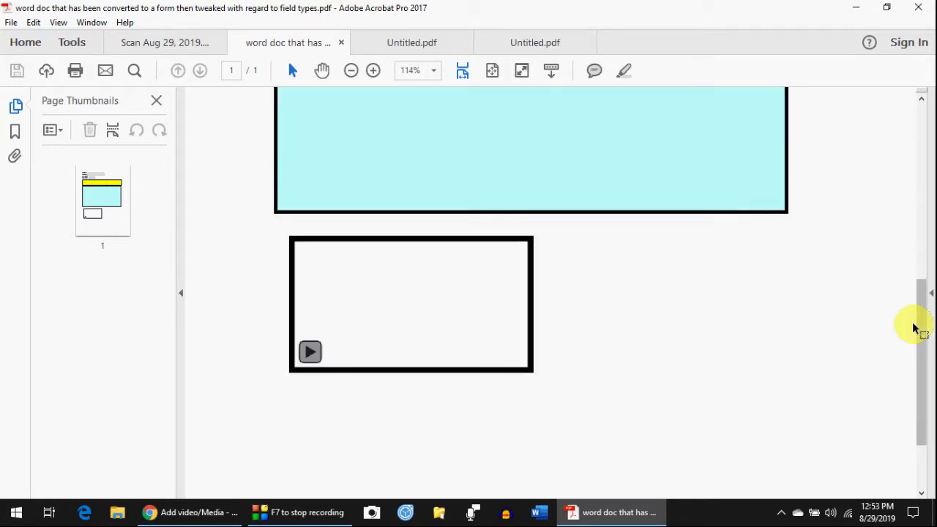
left_click_drag(914, 328, 926, 129)
left_click_drag(928, 189, 922, 330)
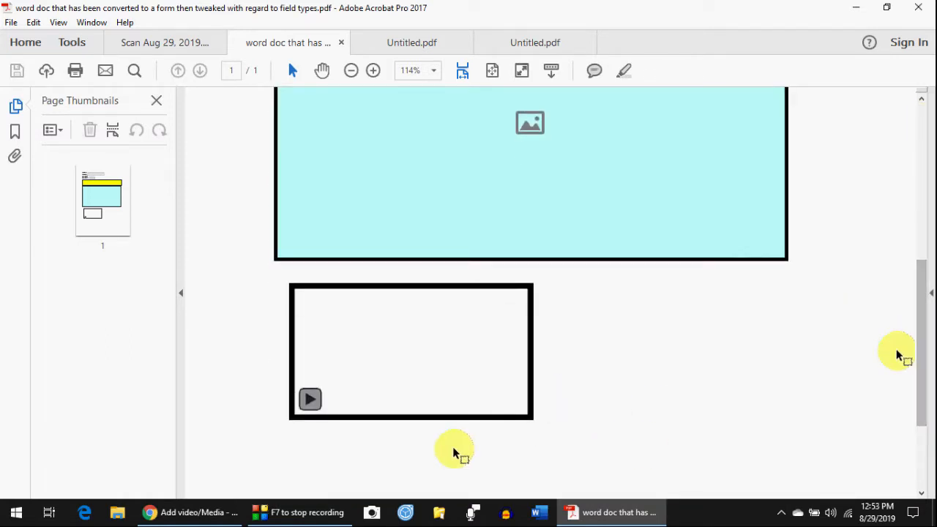
scroll(807, 361, "down", 2)
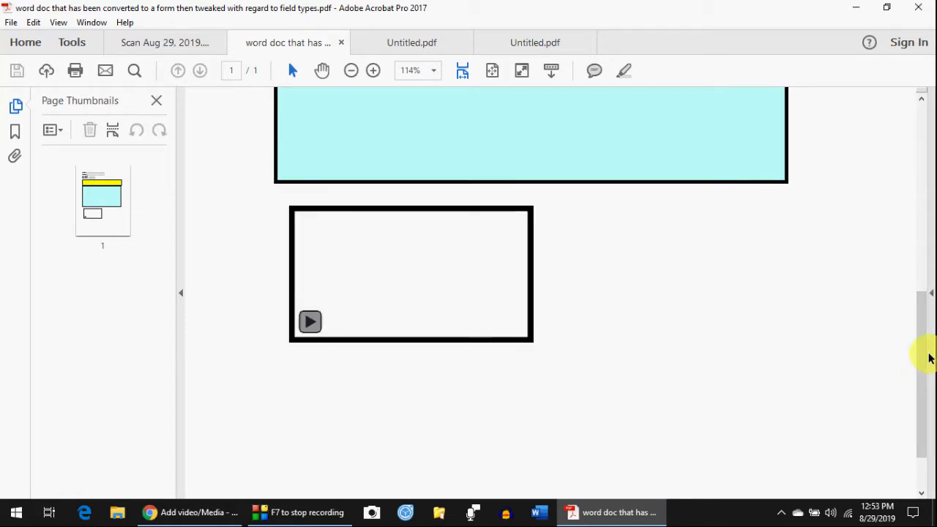
left_click_drag(930, 357, 928, 121)
left_click_drag(930, 157, 930, 285)
scroll(308, 398, "down", 6)
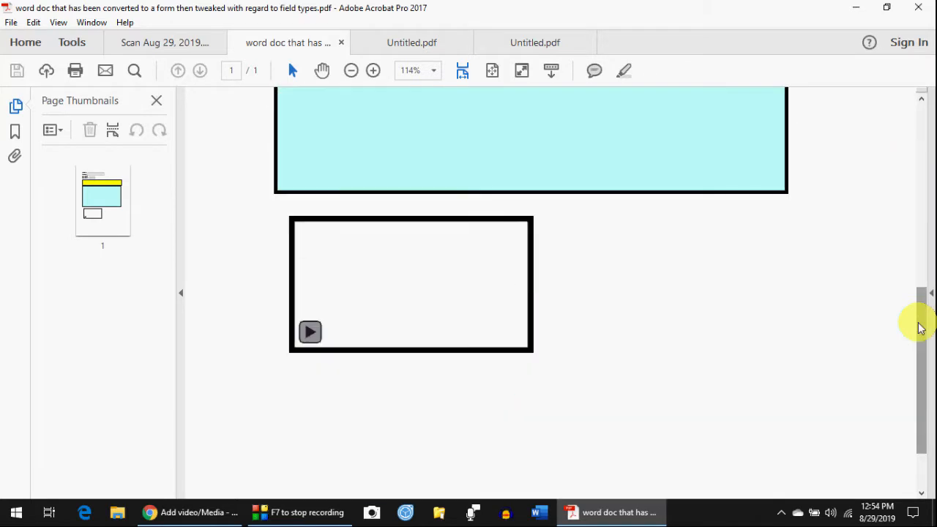
left_click_drag(920, 325, 907, 139)
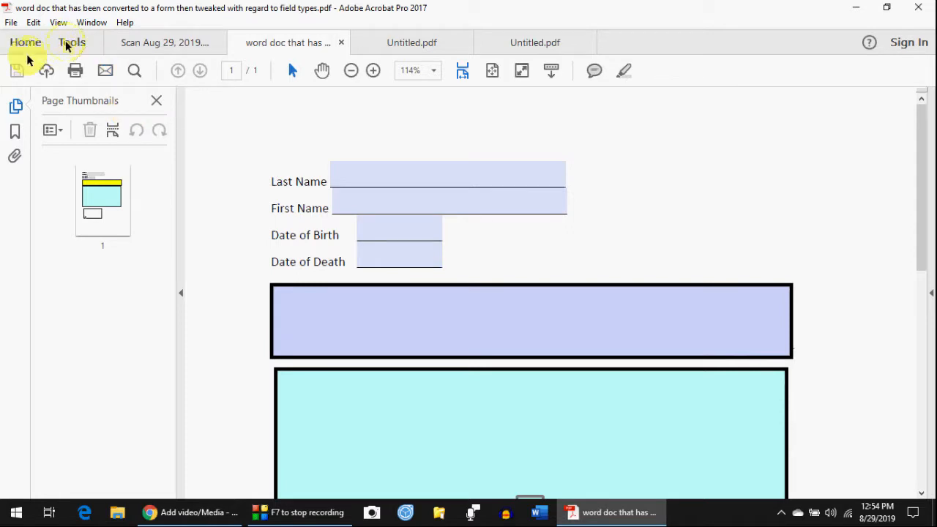
- Open the Rich Media tools from the Tools collection
left_click(66, 44)
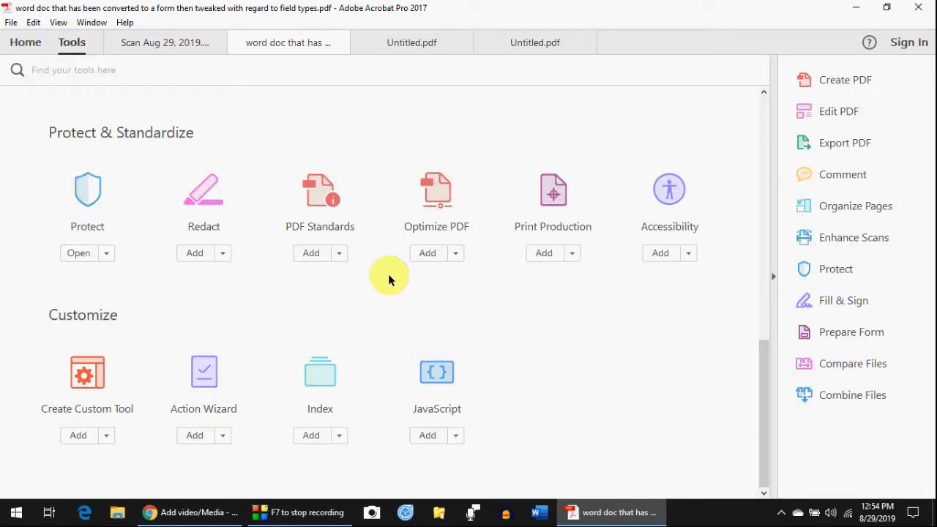
scroll(462, 311, "up", 5)
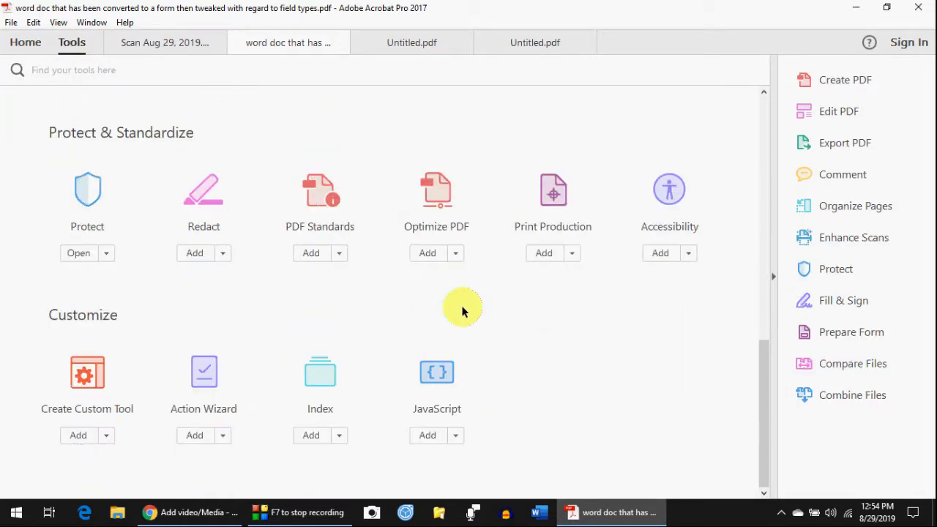
scroll(462, 311, "up", 1)
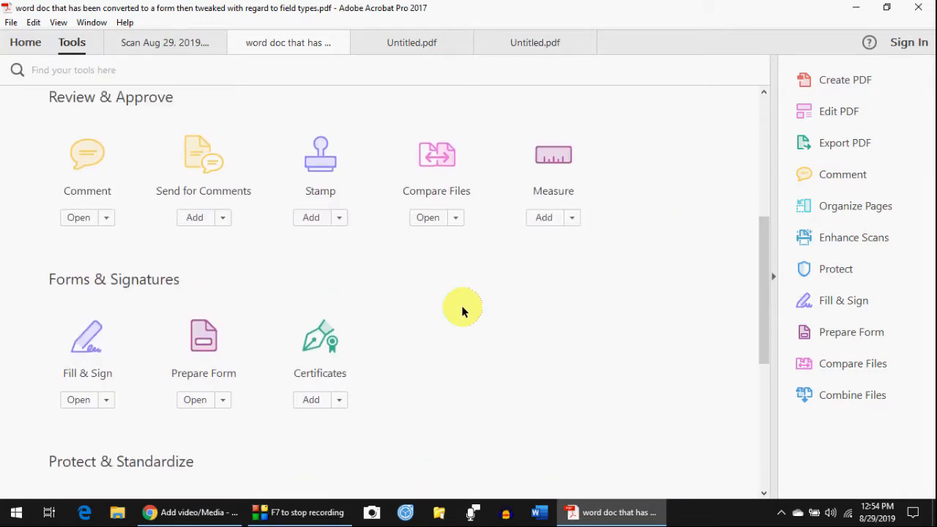
scroll(462, 311, "up", 6)
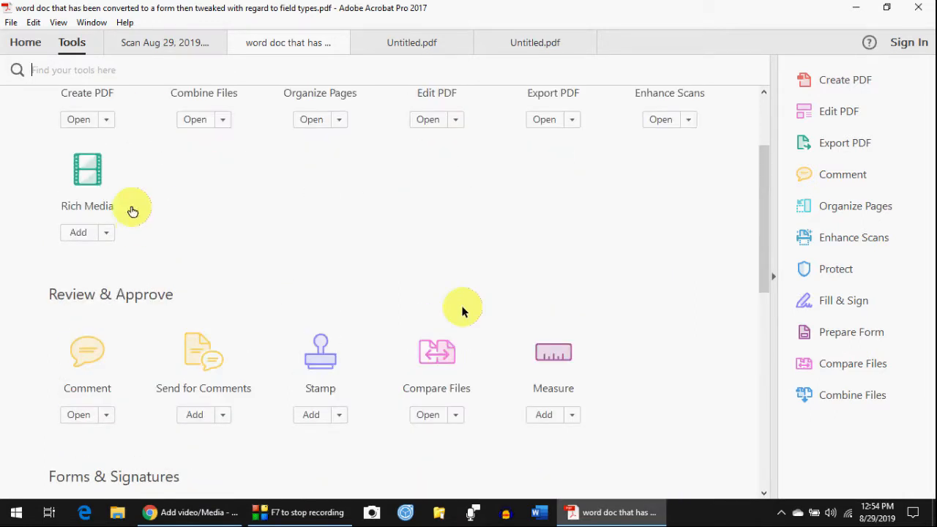
left_click(92, 178)
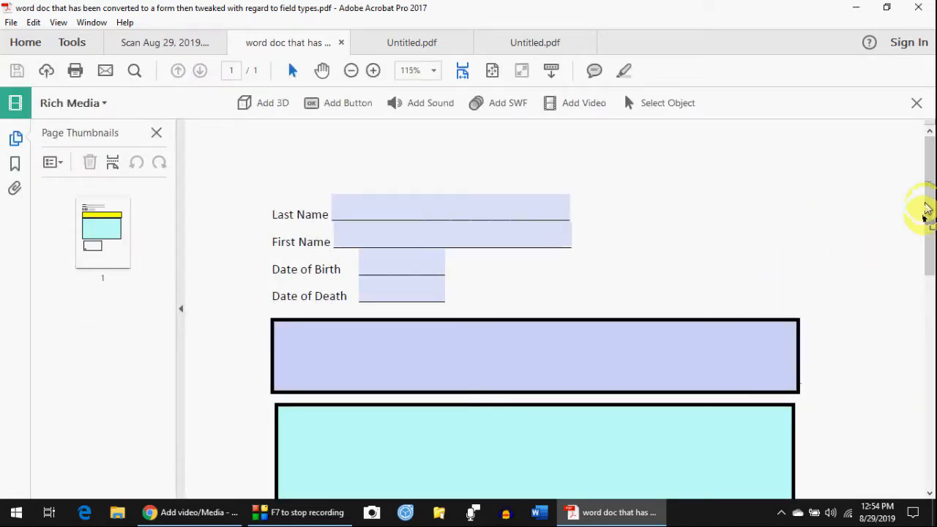
- Draw a large media rectangle below the existing video box on the form page
left_click_drag(925, 195, 928, 255)
left_click_drag(930, 375, 811, 398)
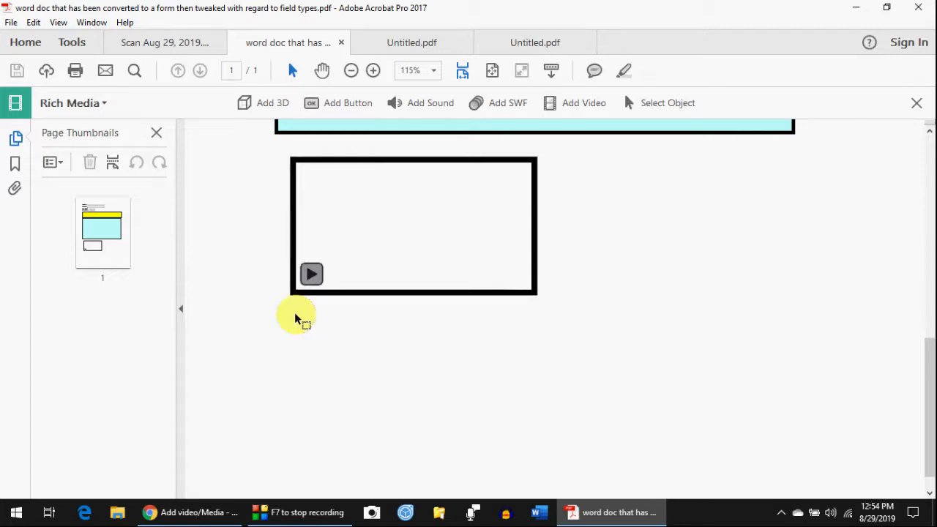
left_click_drag(296, 317, 706, 484)
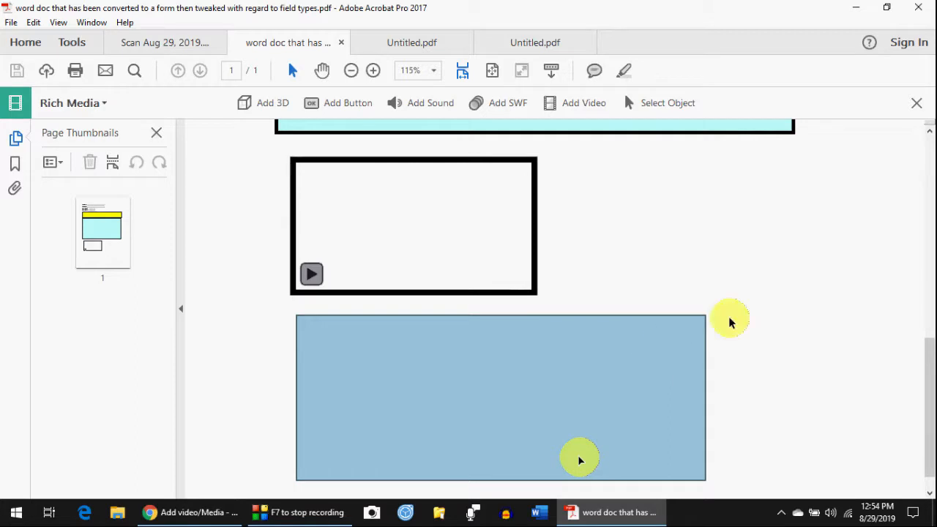
left_click_drag(929, 406, 930, 414)
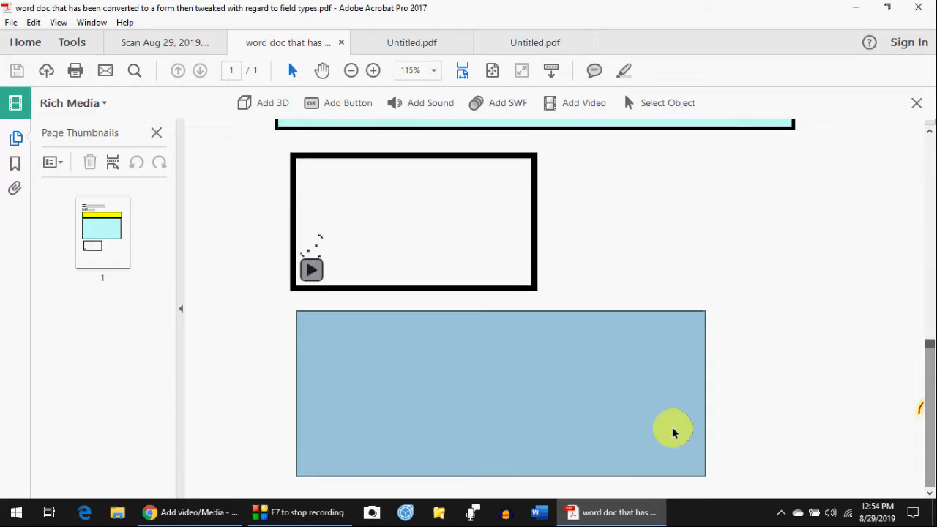
scroll(264, 377, "down", 1)
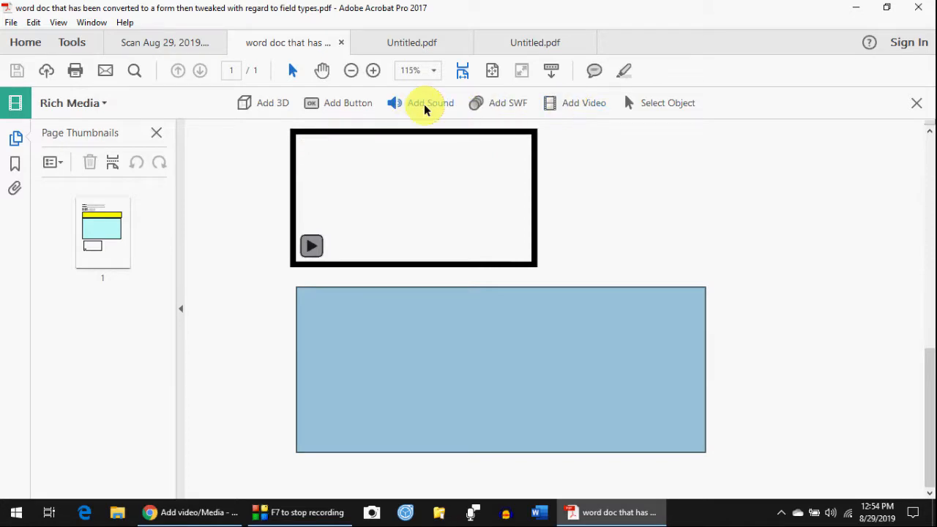
- Place a new sound object below the existing video frame
left_click(416, 140)
left_click(427, 109)
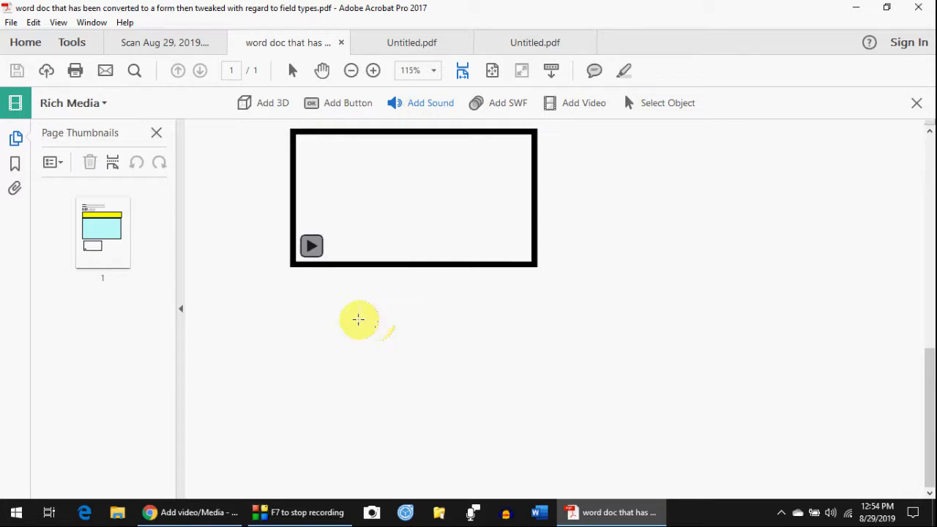
left_click(319, 357)
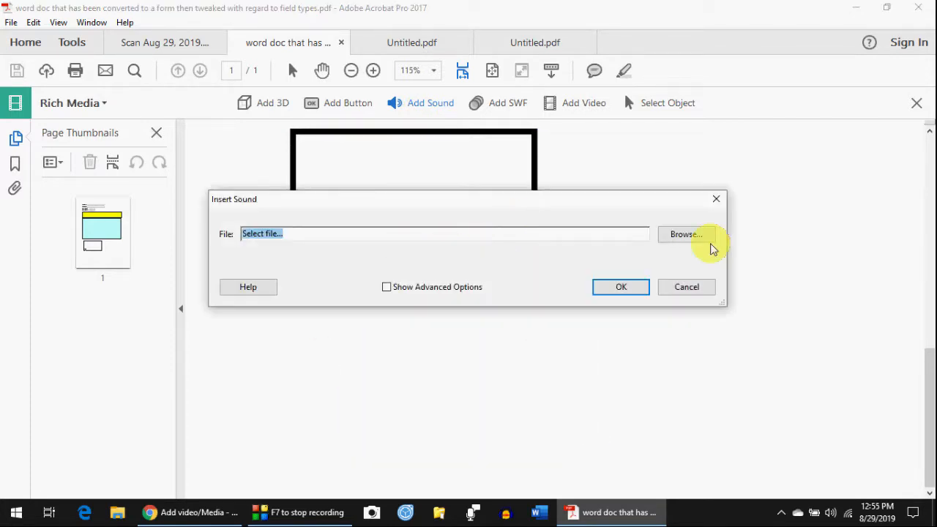
- Choose 'harmonica club at laclede grove feb 20 2019.MP3' from Music as the sound file
left_click(691, 236)
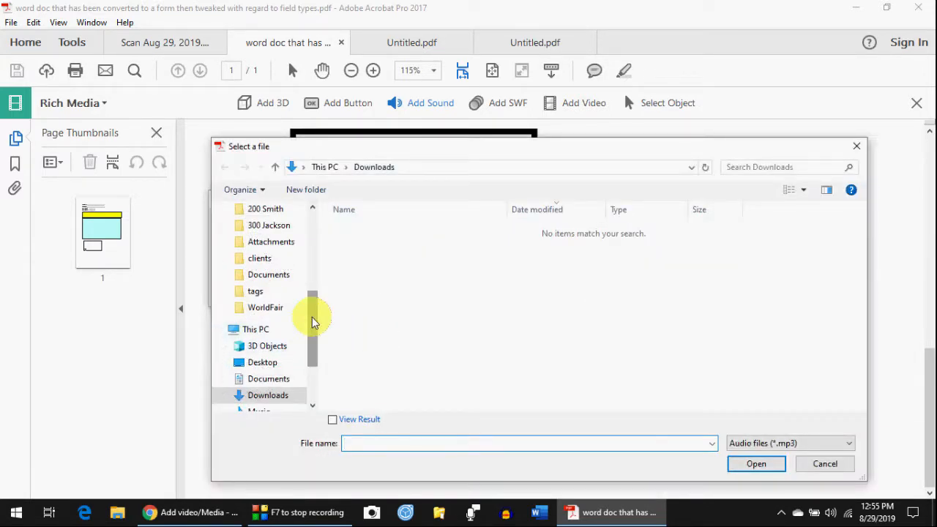
left_click_drag(312, 320, 314, 347)
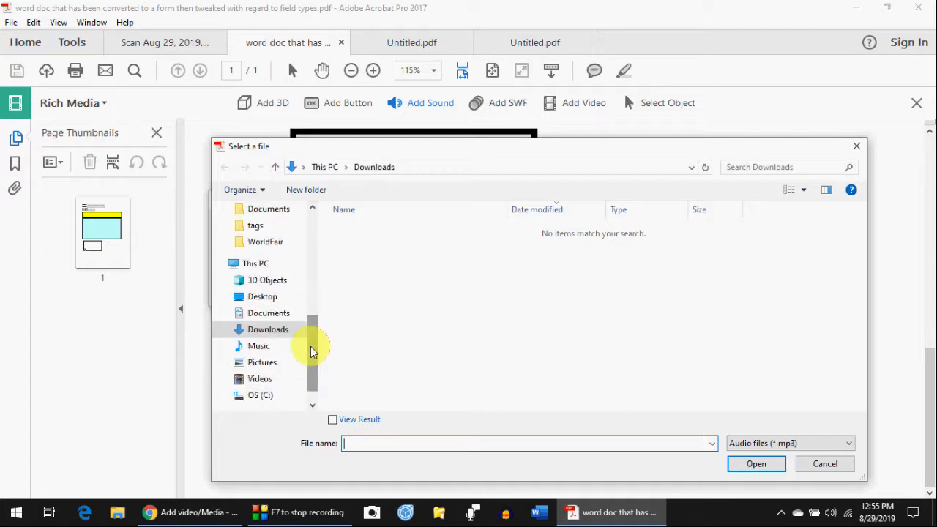
left_click(260, 347)
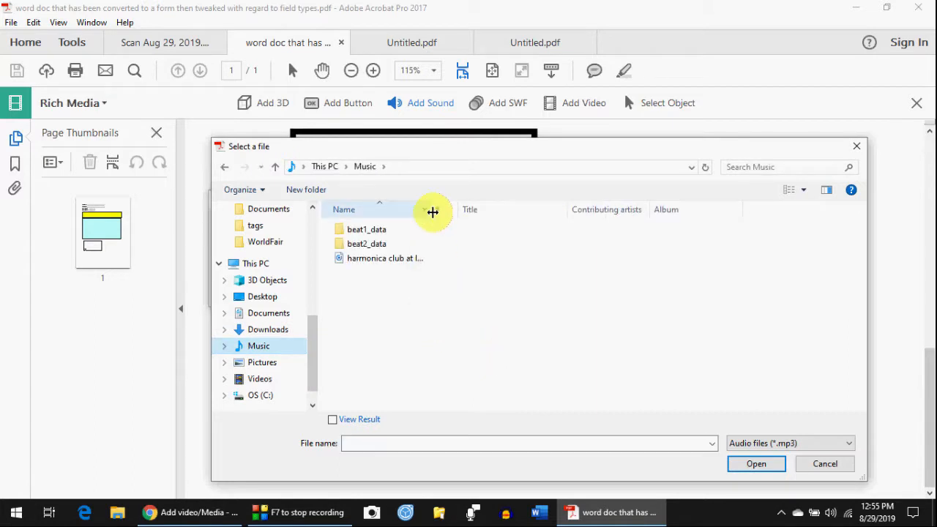
left_click_drag(432, 210, 569, 213)
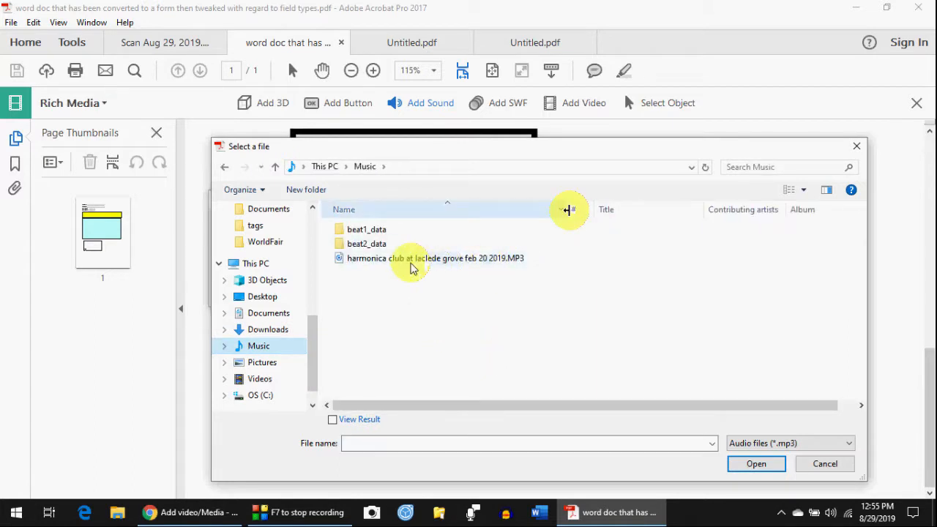
left_click(366, 261)
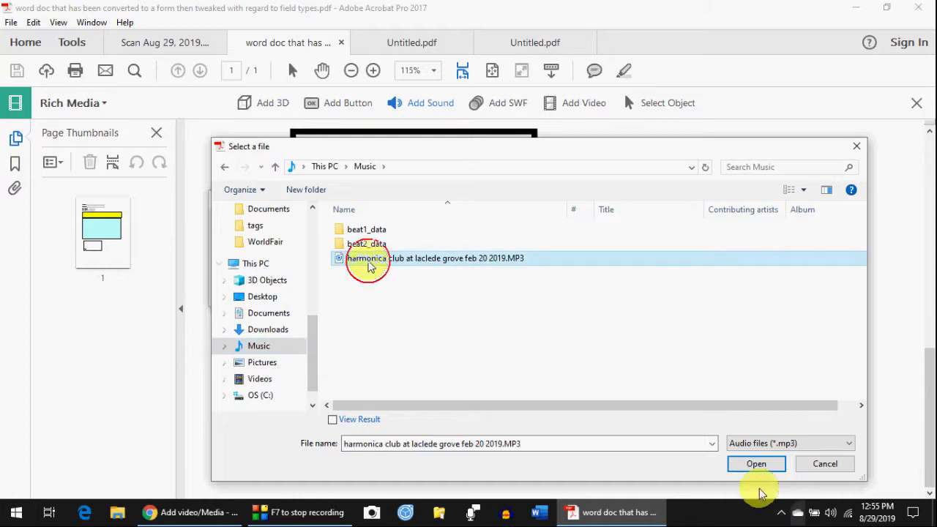
left_click(759, 465)
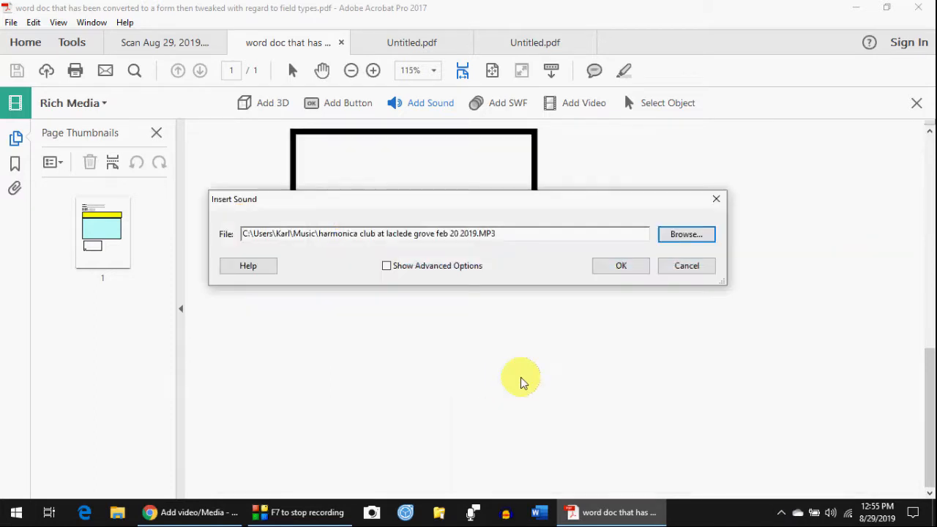
left_click(624, 267)
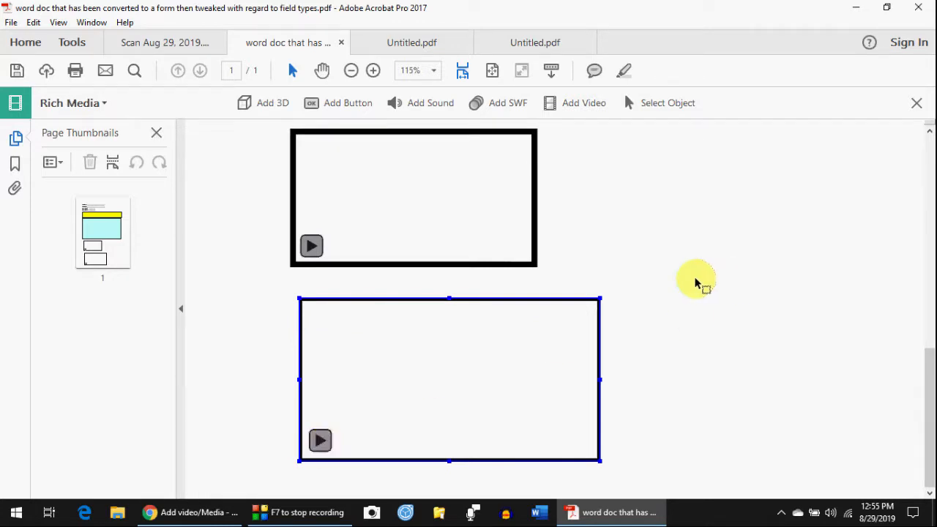
scroll(693, 285, "up", 1)
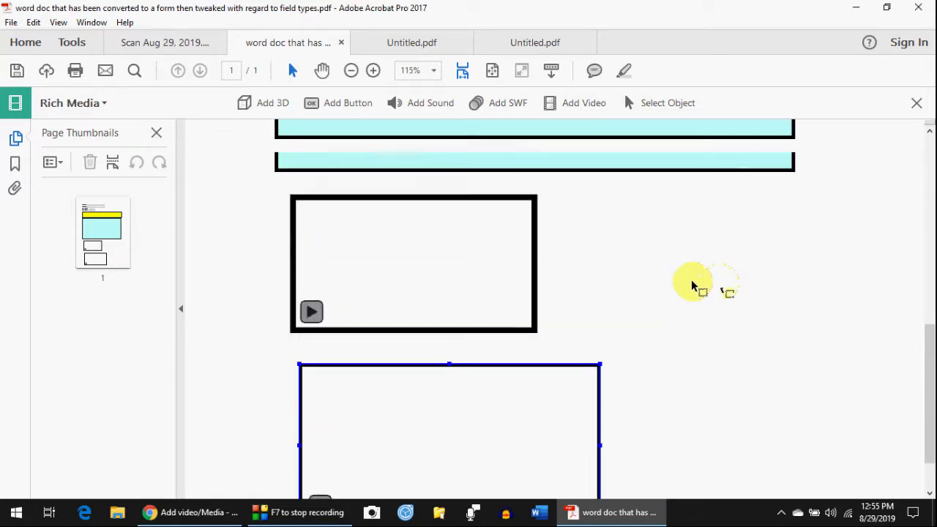
scroll(693, 285, "down", 1)
scroll(717, 284, "up", 6)
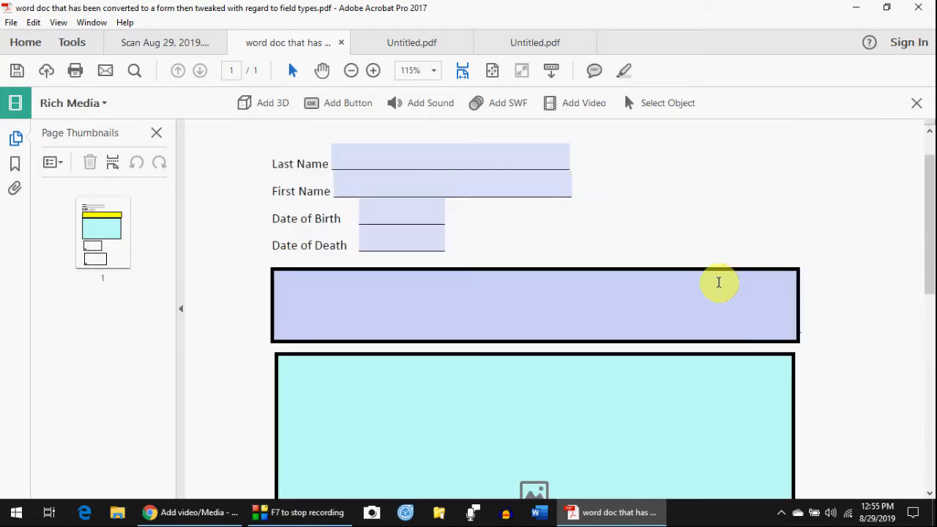
scroll(718, 281, "up", 2)
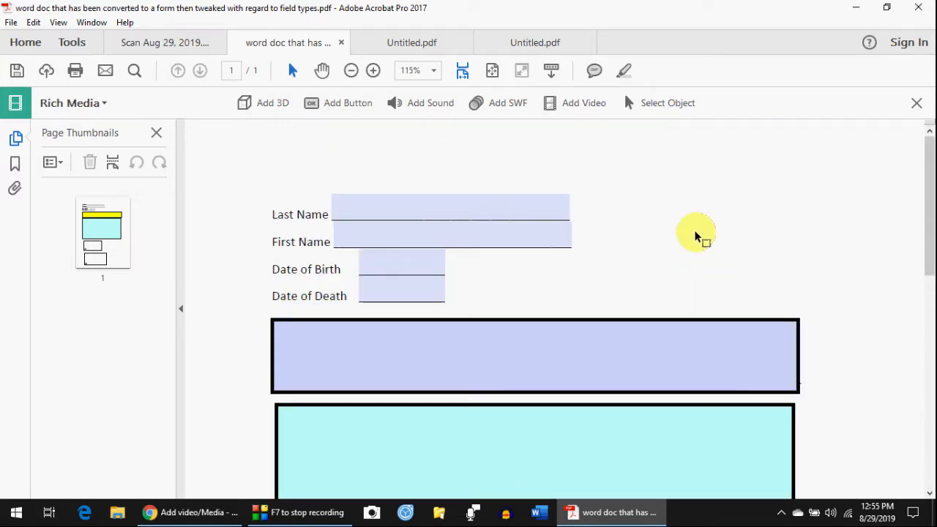
scroll(688, 232, "down", 3)
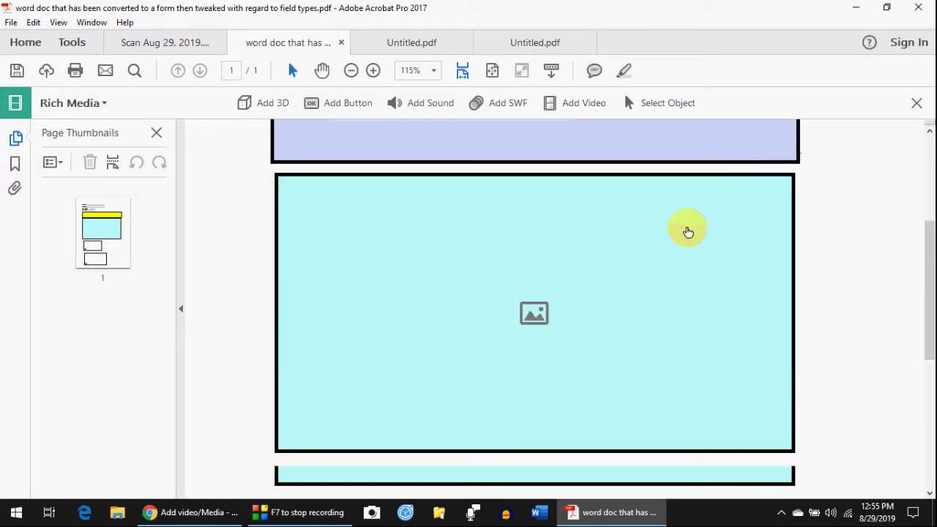
scroll(686, 230, "up", 2)
scroll(687, 232, "down", 6)
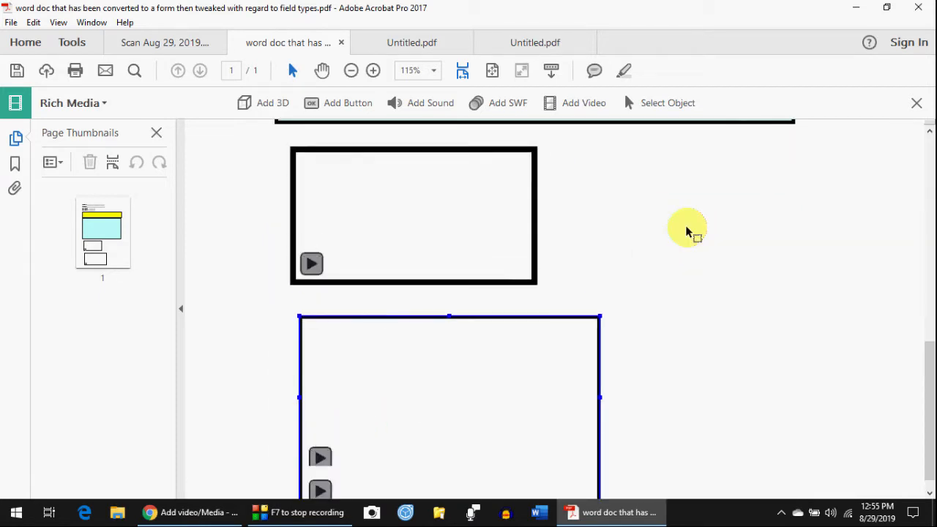
scroll(322, 444, "down", 1)
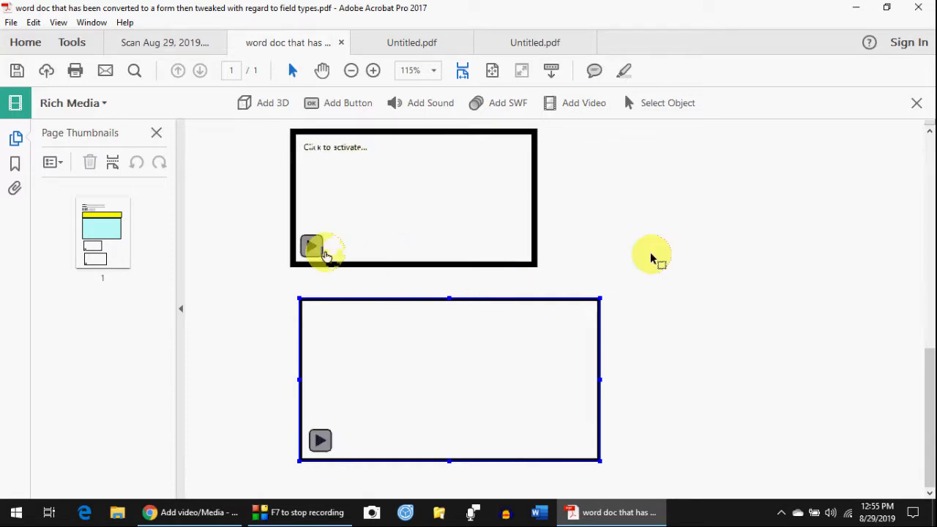
scroll(342, 236, "up", 2)
scroll(345, 239, "down", 1)
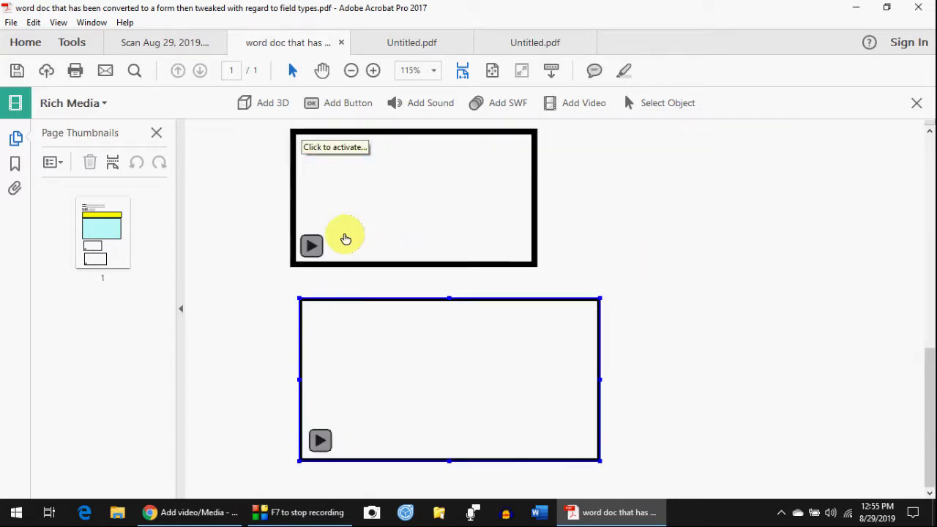
scroll(346, 238, "up", 1)
scroll(759, 272, "up", 2)
scroll(759, 273, "down", 2)
scroll(748, 282, "up", 4)
scroll(748, 282, "down", 1)
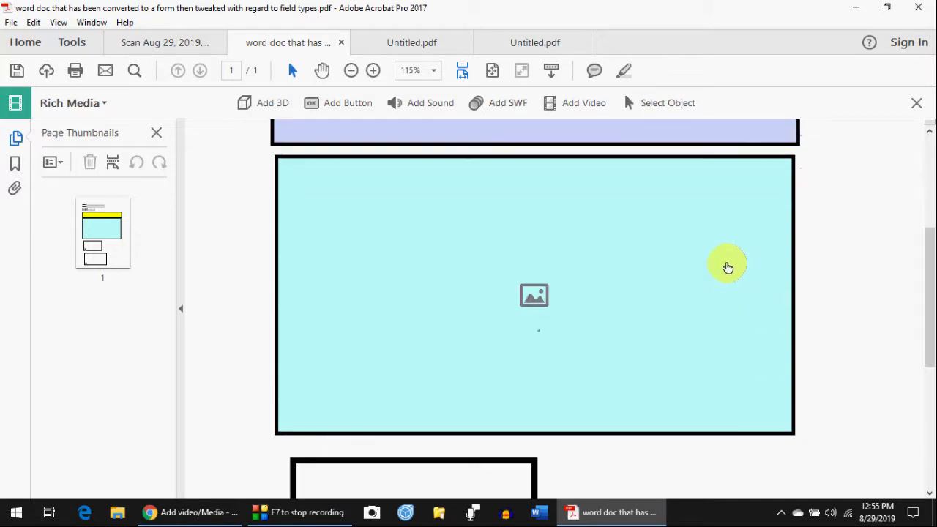
scroll(727, 268, "up", 7)
scroll(727, 271, "down", 1)
scroll(727, 270, "up", 1)
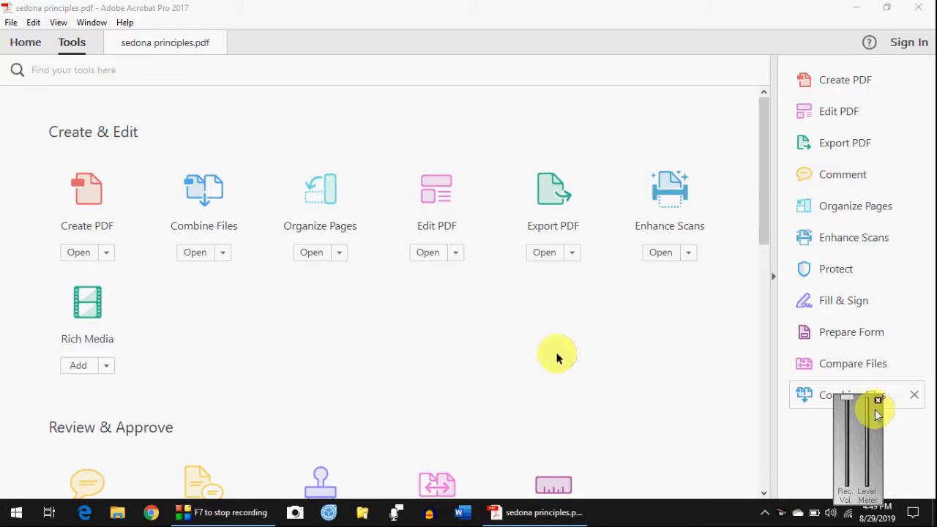
- Open sedona principles.pdf in Organize Pages and show the Insert page options
left_click(878, 399)
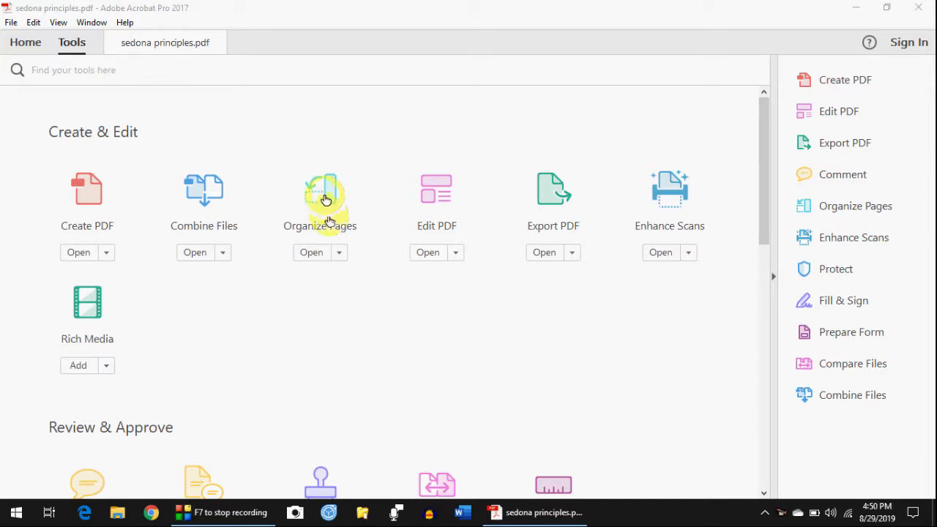
left_click(178, 44)
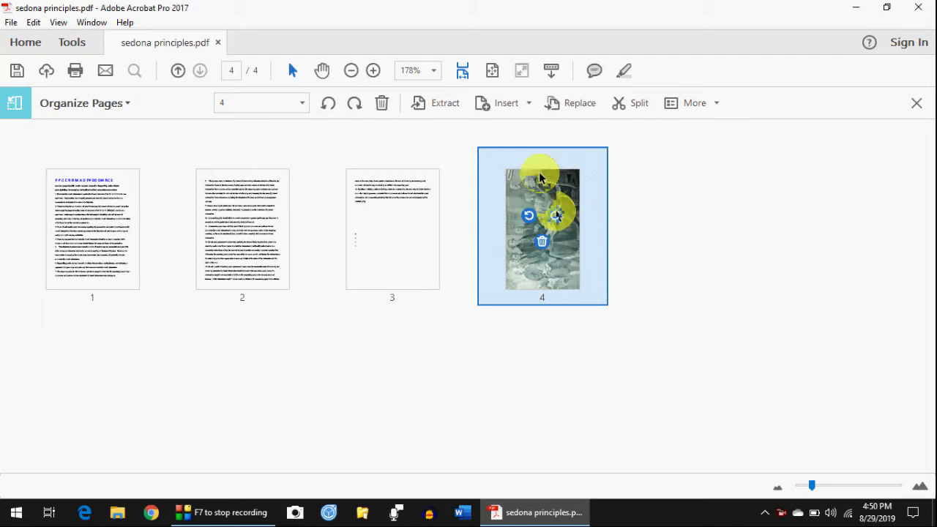
left_click(505, 103)
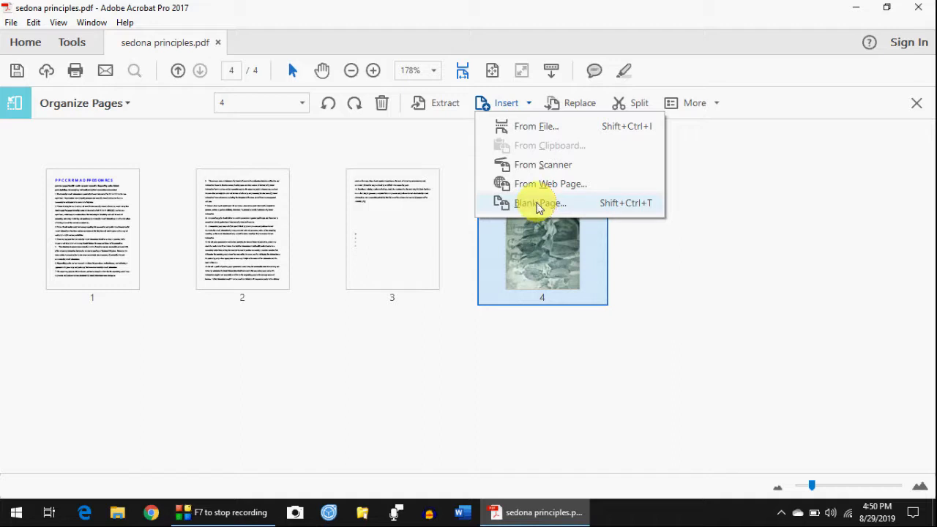
- Insert survey4.pdf from file, placing its pages after page 4
left_click(526, 130)
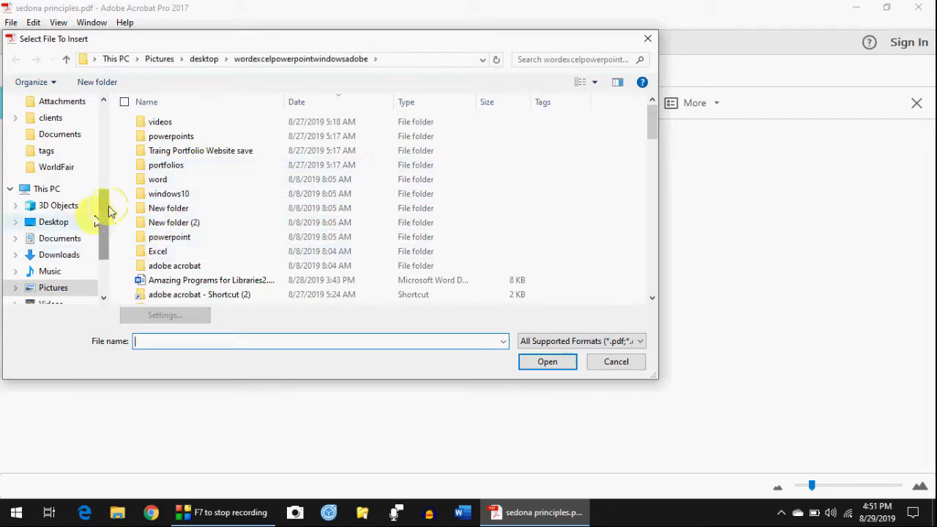
left_click_drag(652, 129, 662, 188)
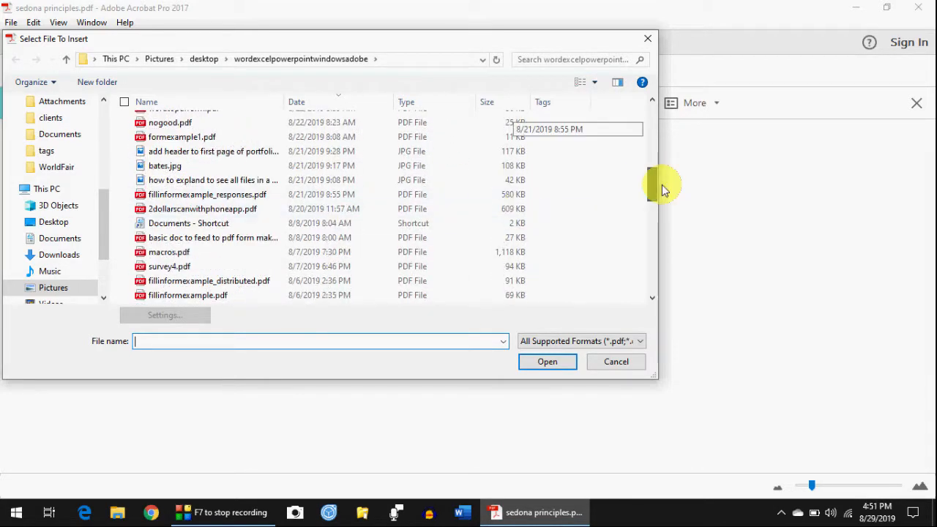
left_click(184, 268)
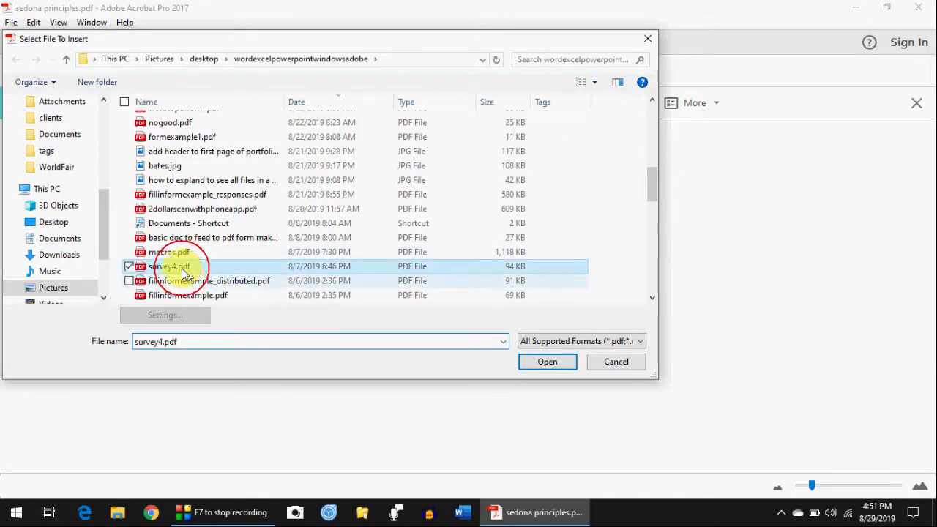
left_click(547, 363)
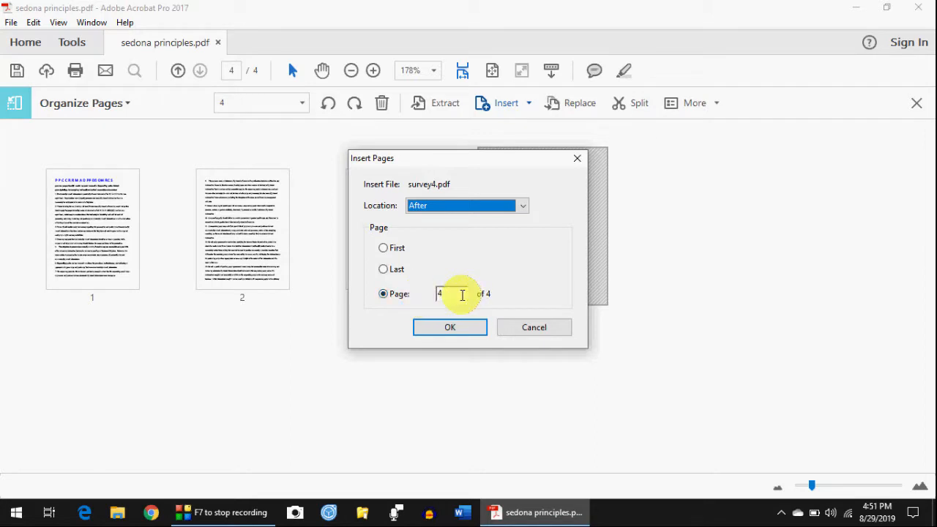
left_click(463, 298)
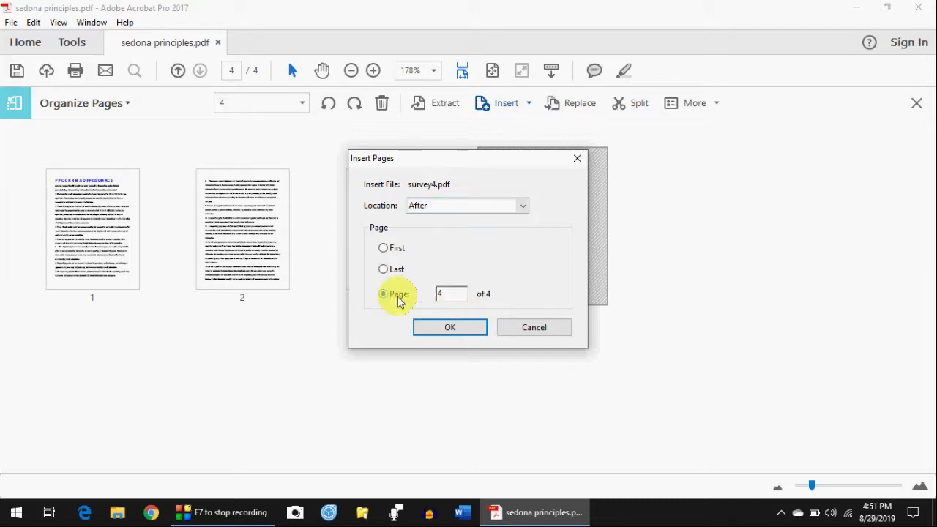
key("Return")
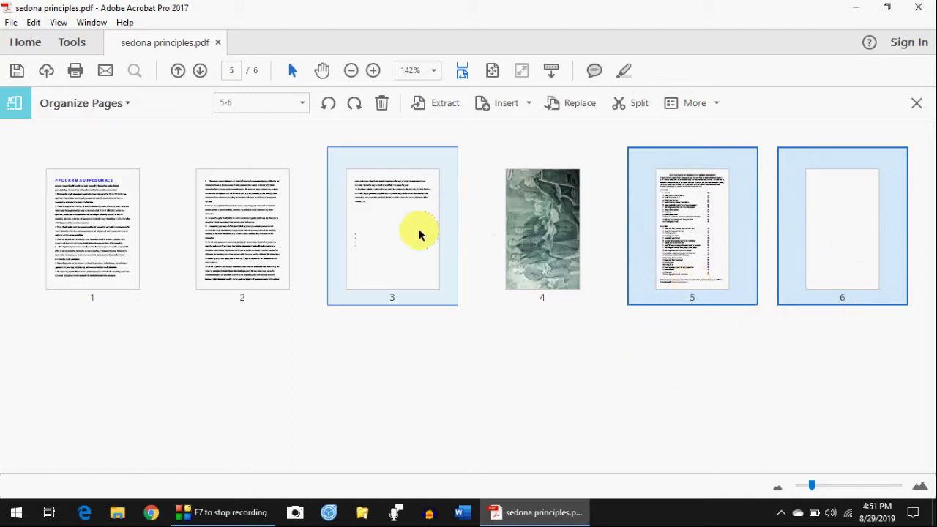
- Delete the blank page 6 and clear the page selection
left_click(827, 236)
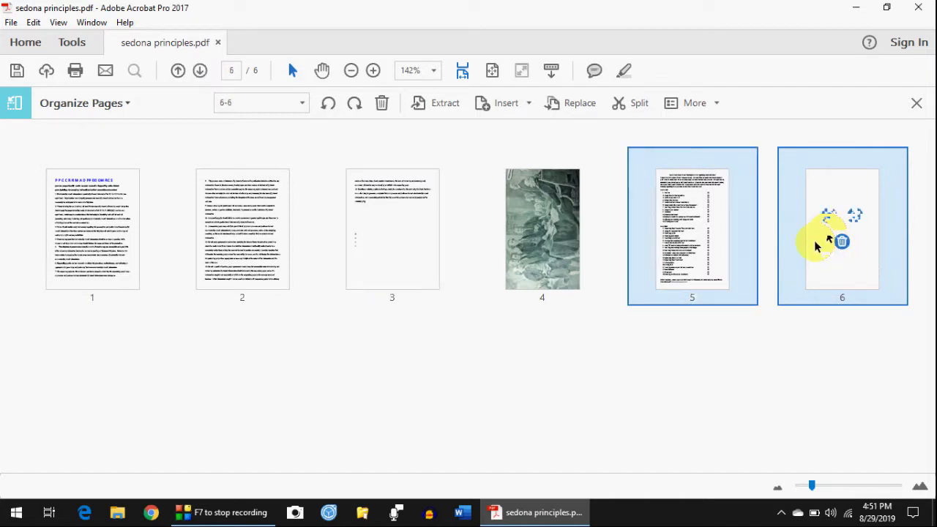
mouse_move(846, 230)
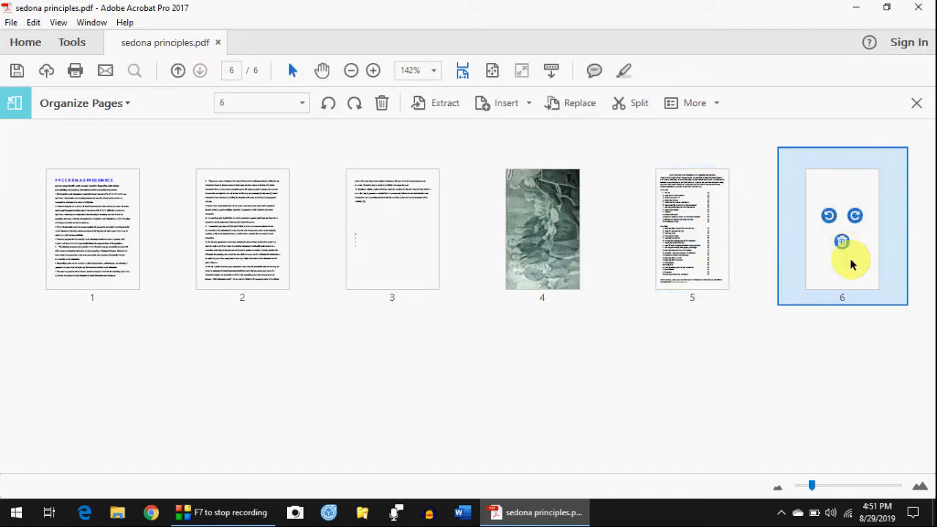
left_click(843, 243)
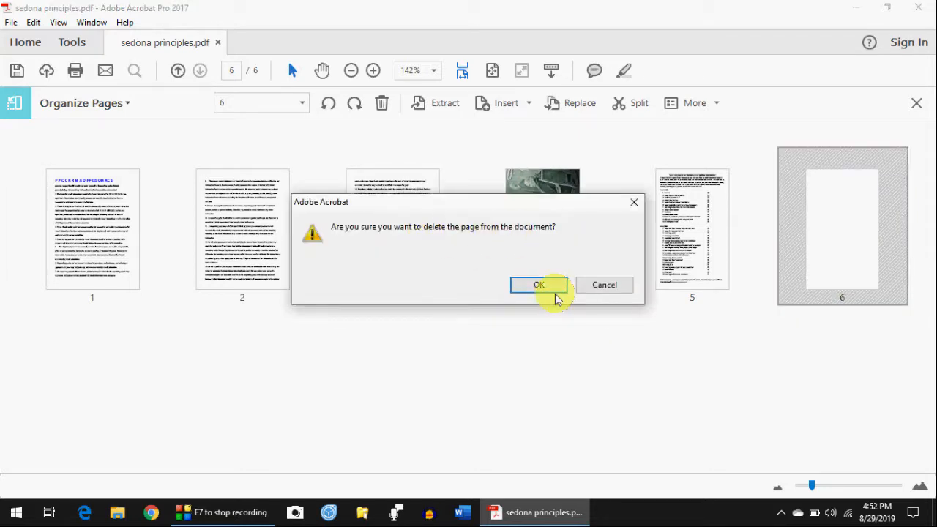
left_click(542, 289)
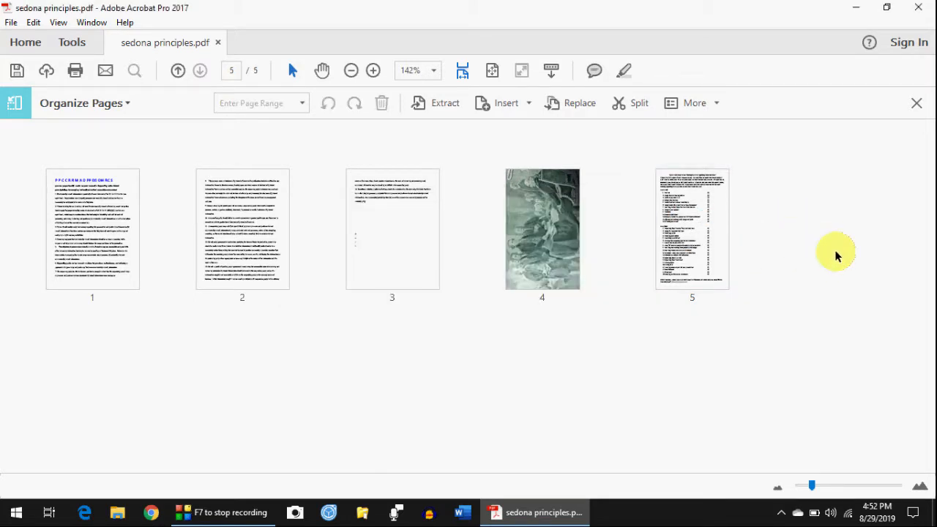
left_click(731, 255)
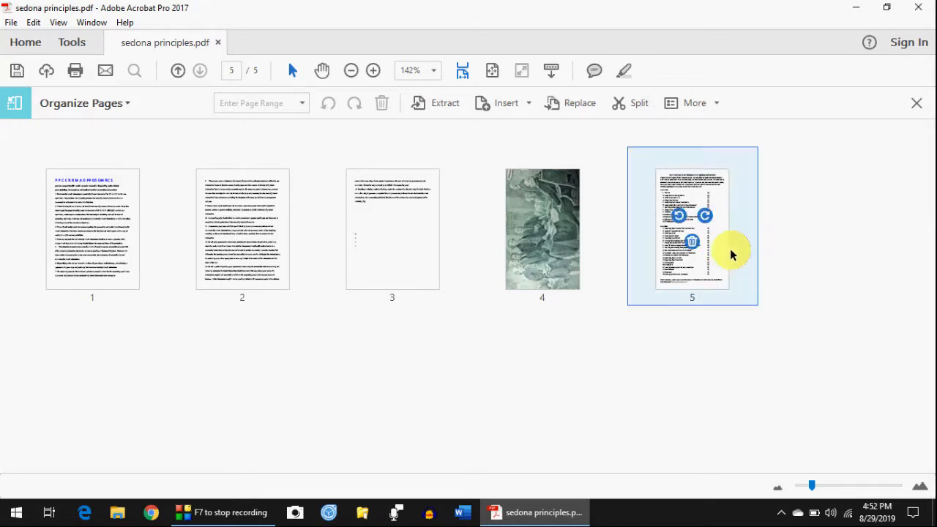
left_click(801, 247)
left_click(245, 240)
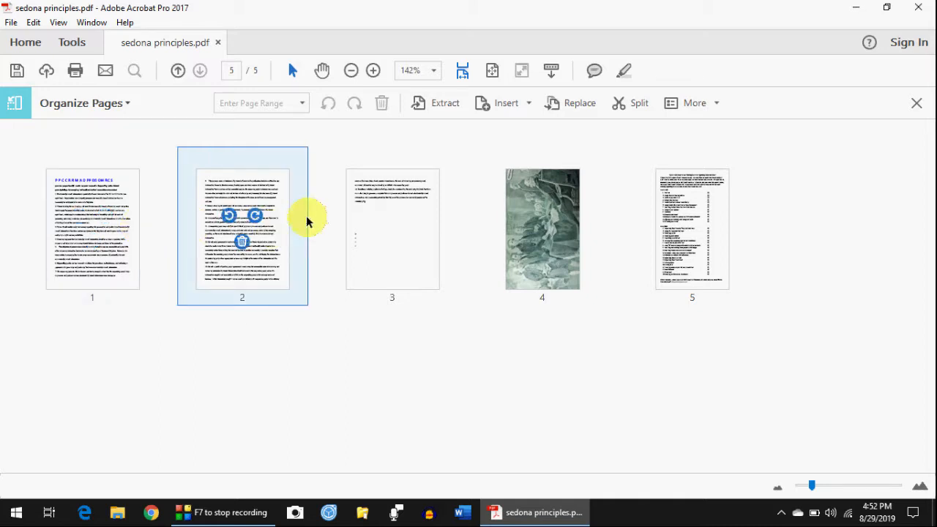
- Rotate page 4 clockwise into landscape orientation
left_click(555, 221)
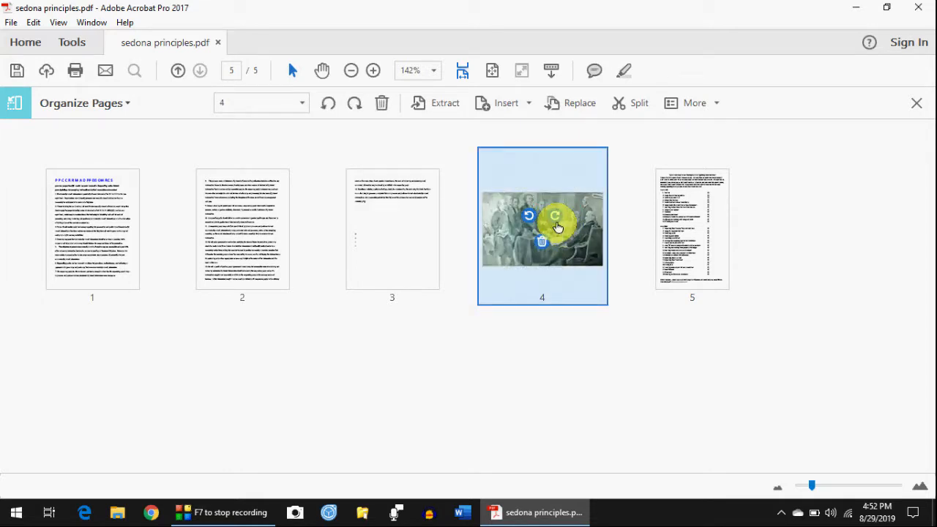
left_click(556, 218)
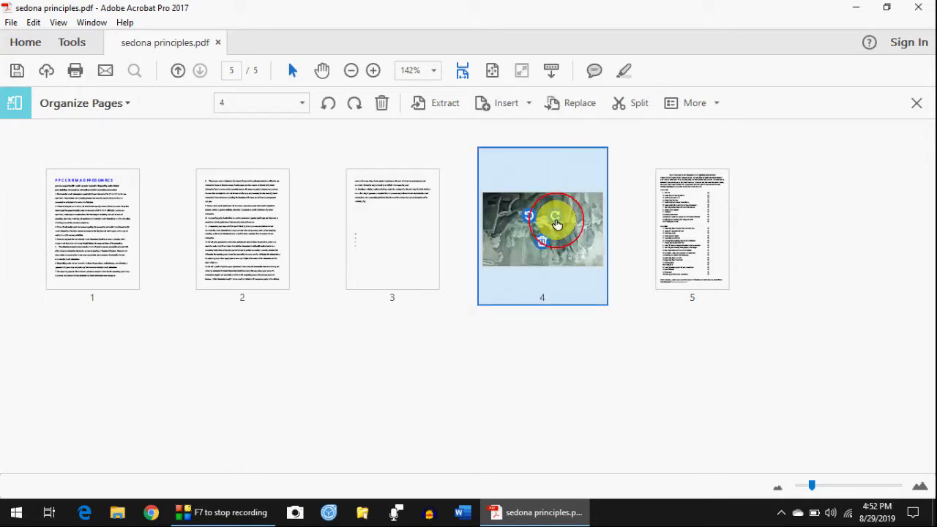
left_click(555, 220)
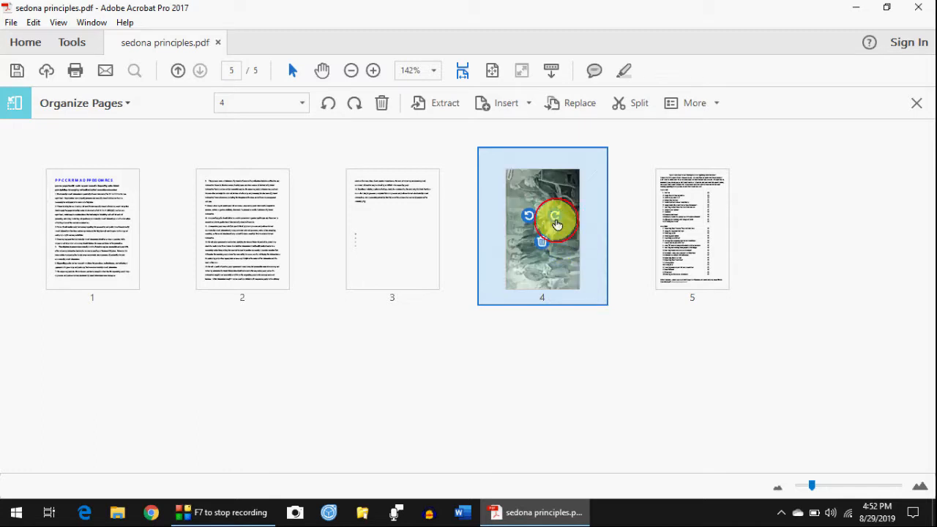
left_click(555, 223)
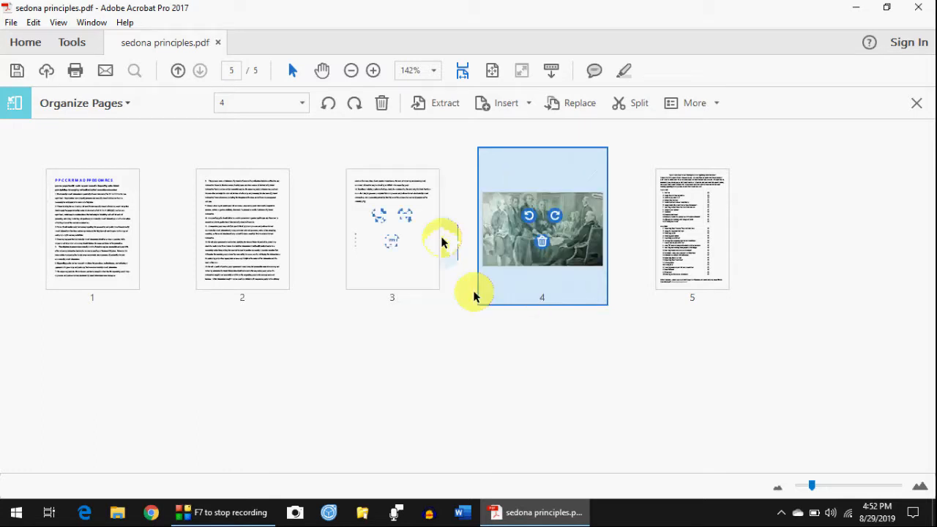
mouse_move(482, 228)
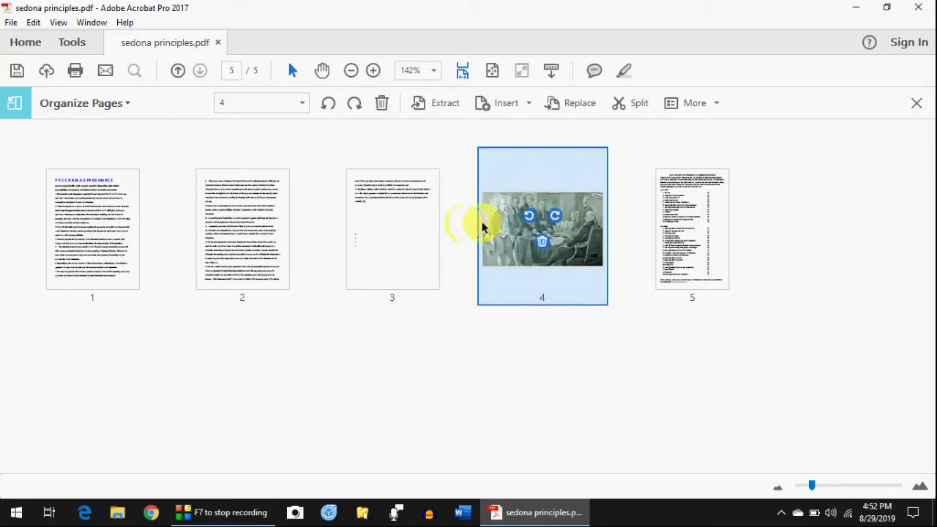
- Leave Organize Pages and open the document at page 1
left_click(732, 238, "ctrl")
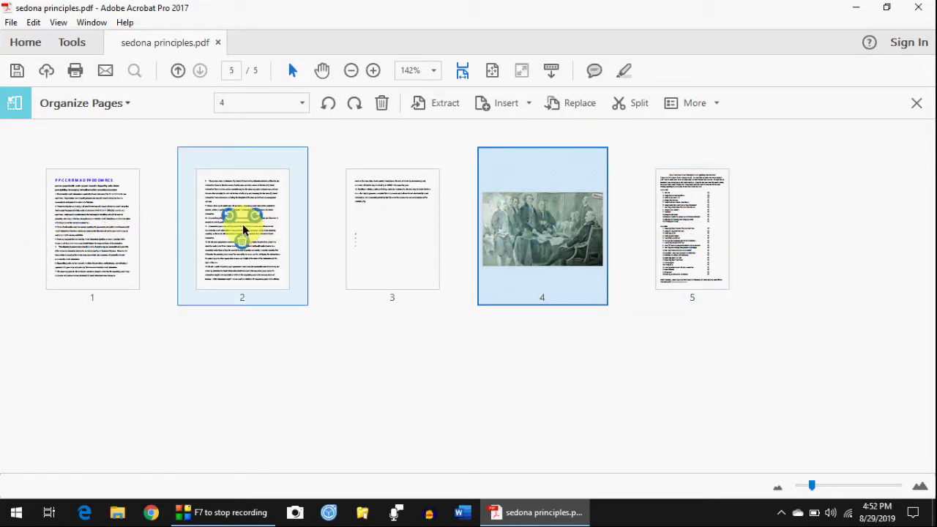
left_click(107, 195)
double_click(107, 193)
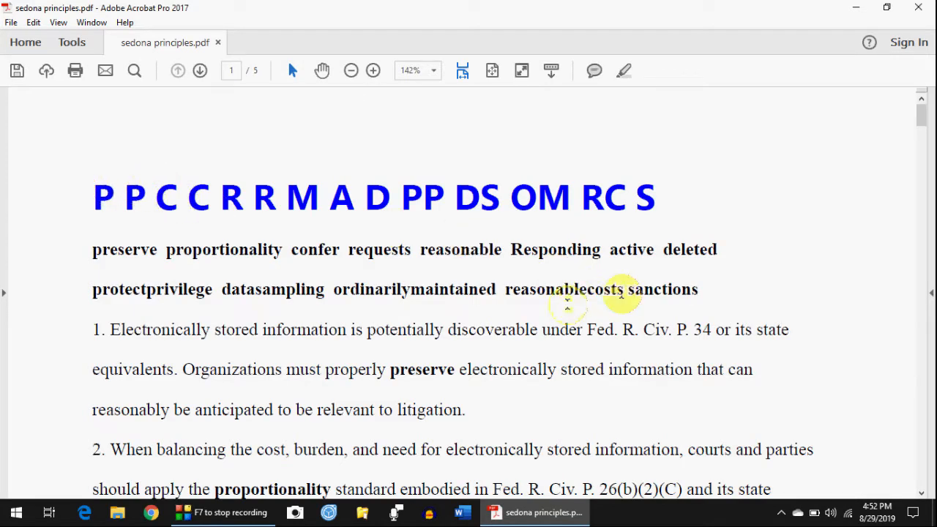
- Review all five pages, return to page 1's title, and bring up the Edit menu
scroll(617, 277, "down", 2)
scroll(592, 291, "down", 10)
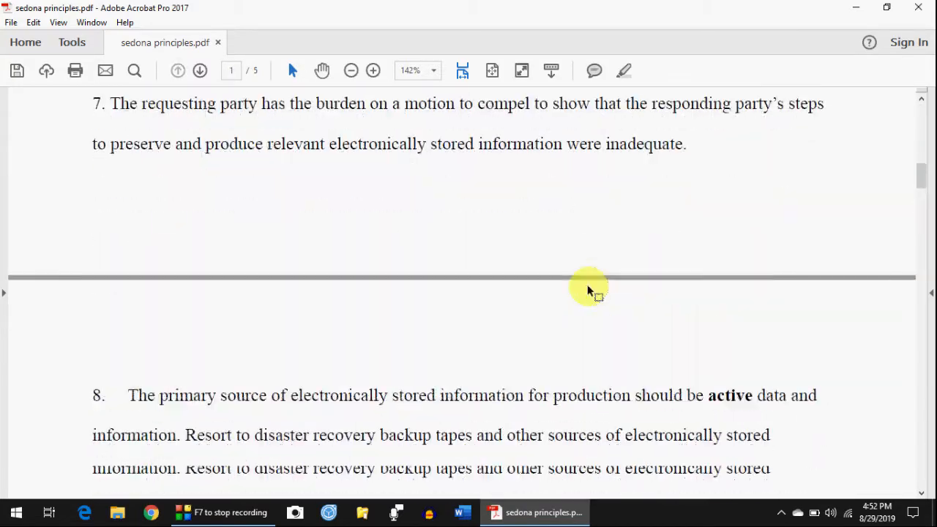
scroll(588, 290, "down", 10)
scroll(582, 287, "down", 8)
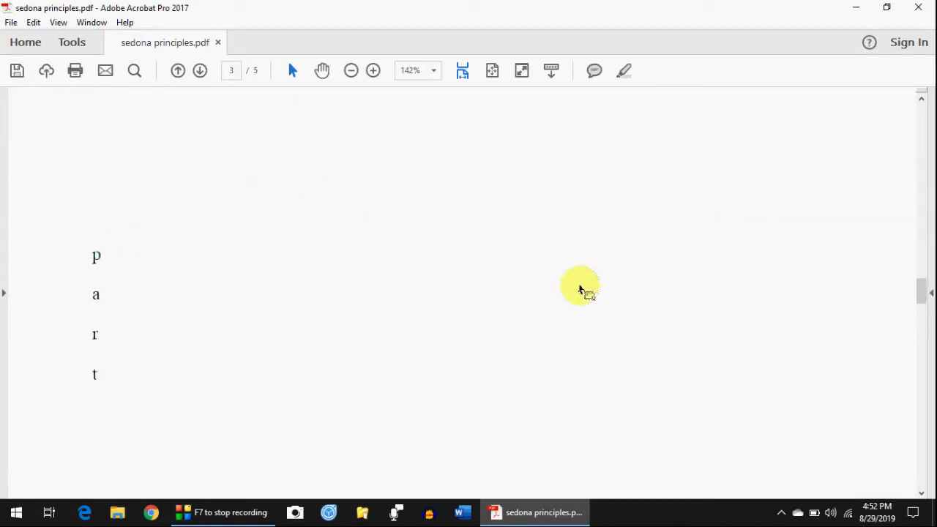
scroll(579, 289, "down", 10)
scroll(579, 289, "down", 10)
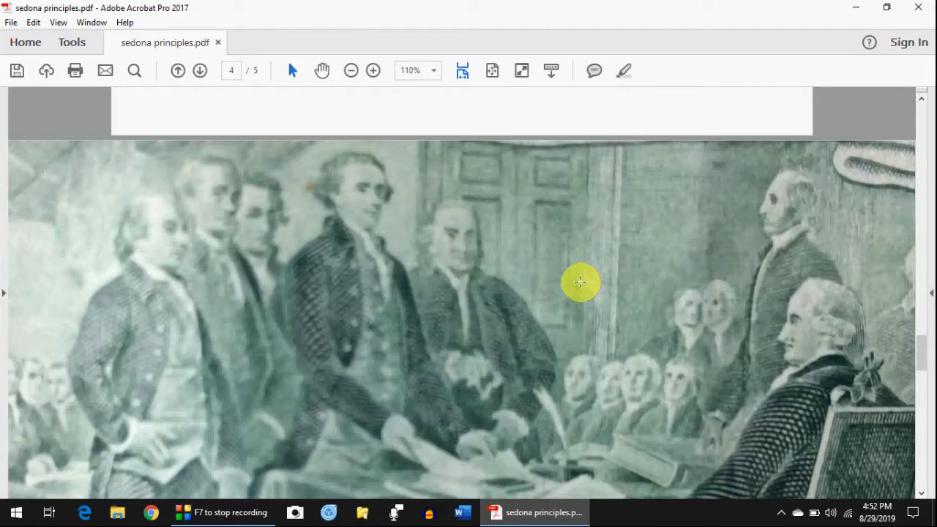
scroll(580, 283, "down", 10)
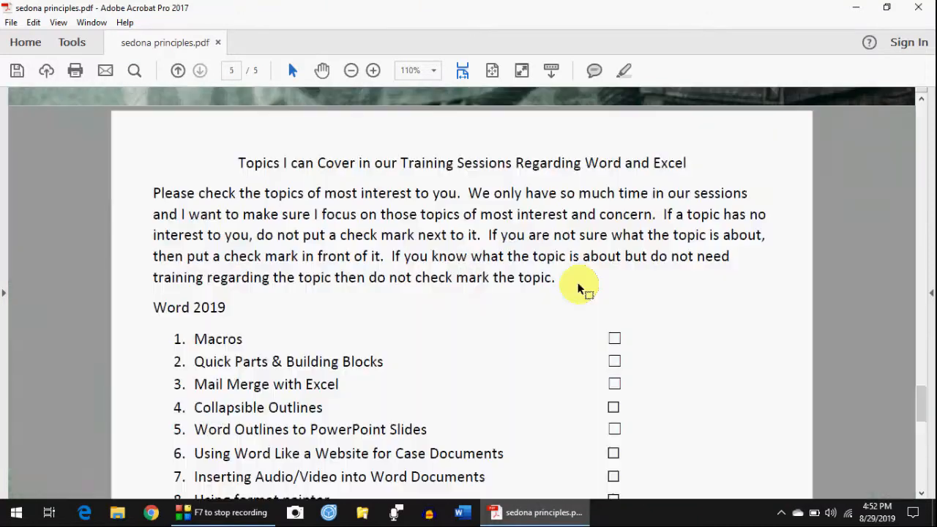
scroll(579, 289, "down", 8)
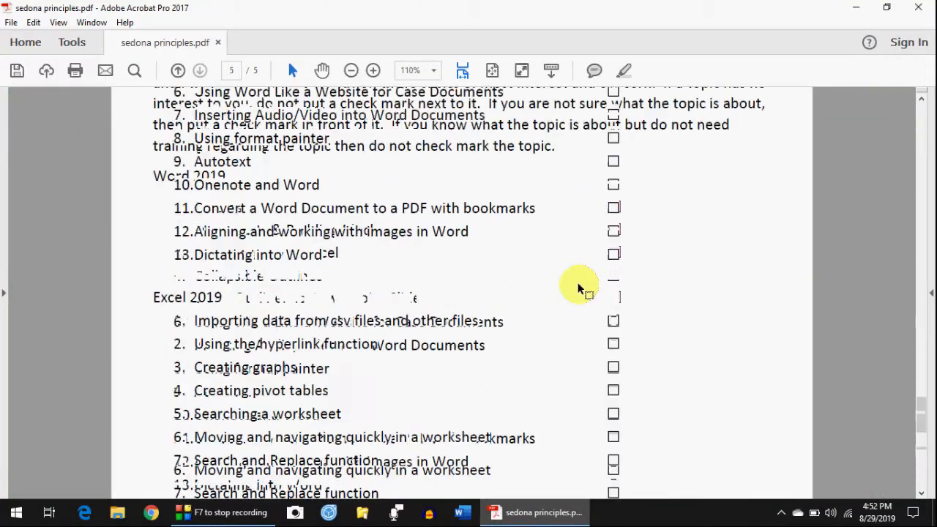
scroll(580, 285, "down", 5)
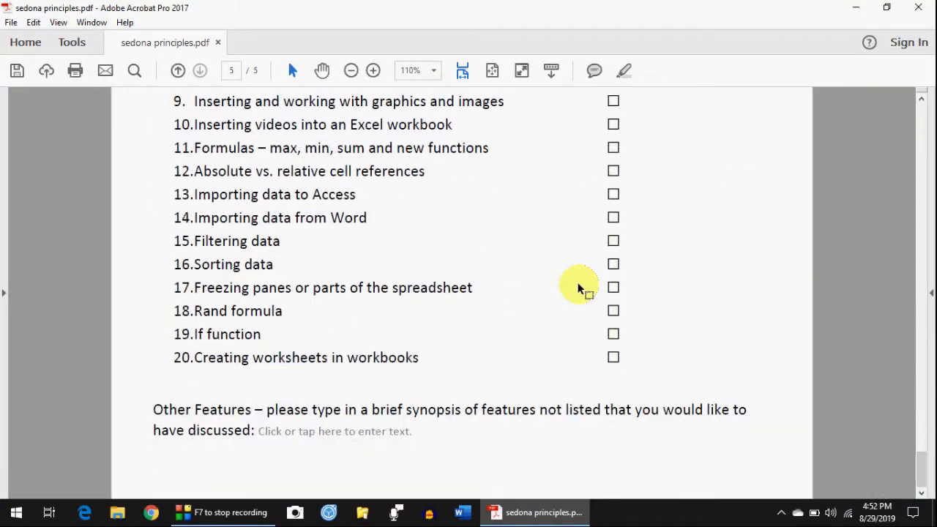
scroll(582, 284, "up", 5)
scroll(588, 274, "up", 9)
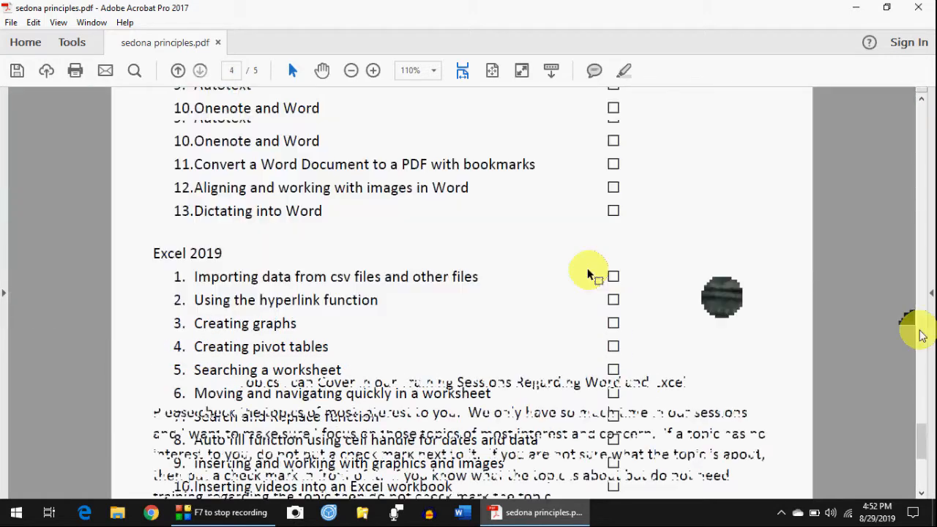
left_click_drag(930, 358, 924, 86)
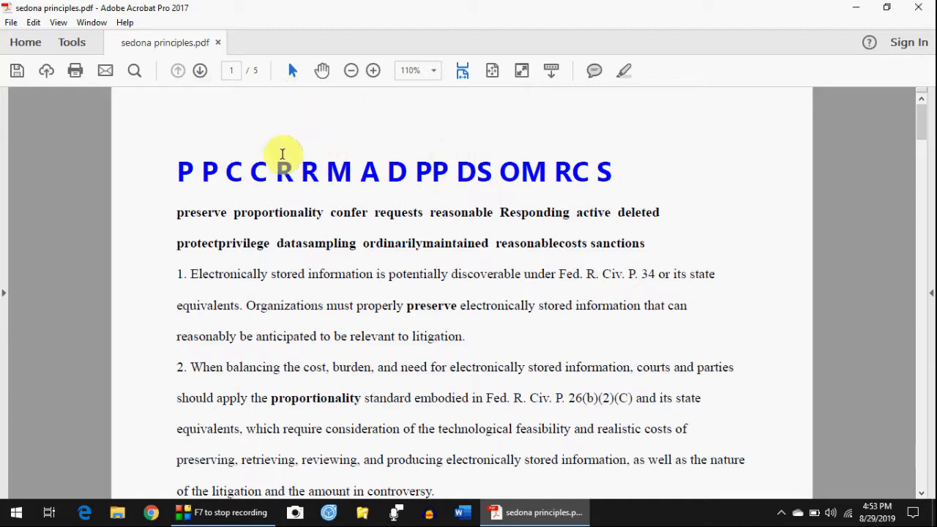
left_click(34, 23)
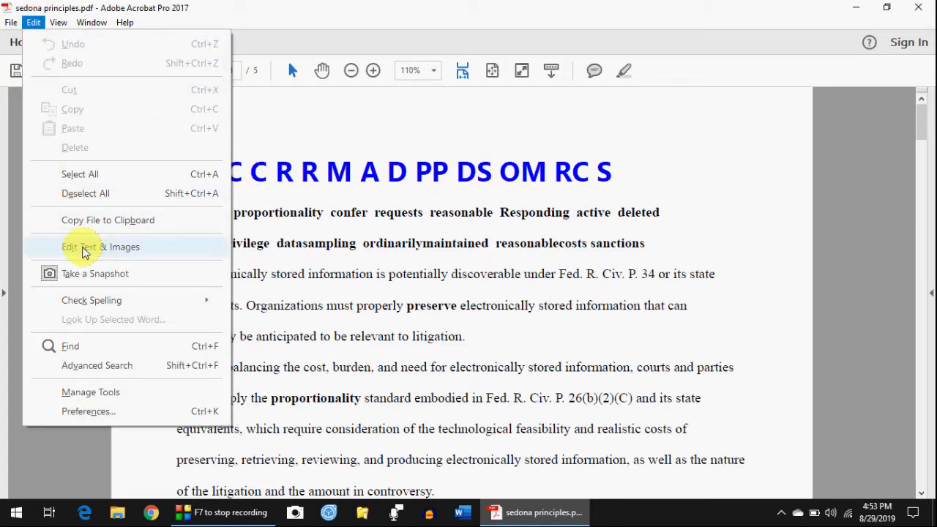
- In Edit PDF mode, make the two bold keyword lines under page 1's acronym heading italic and underlined
left_click(108, 249)
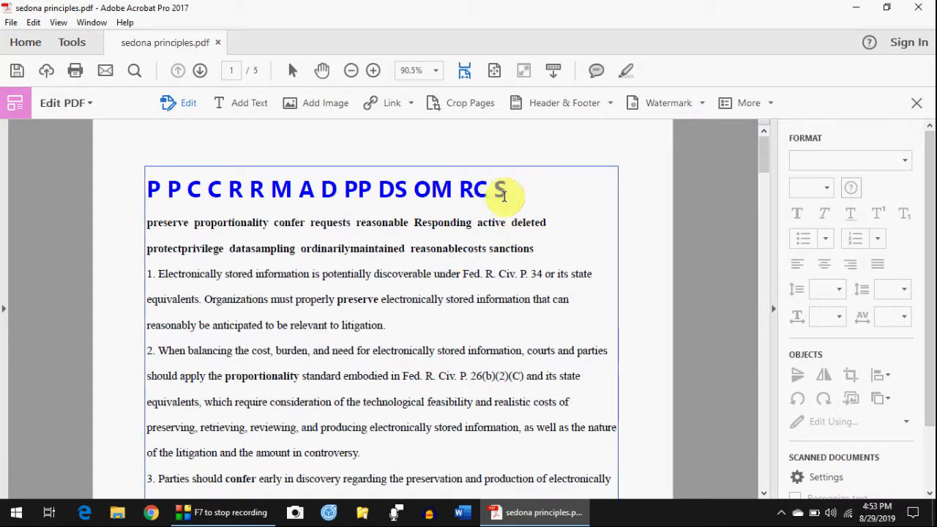
left_click(540, 218)
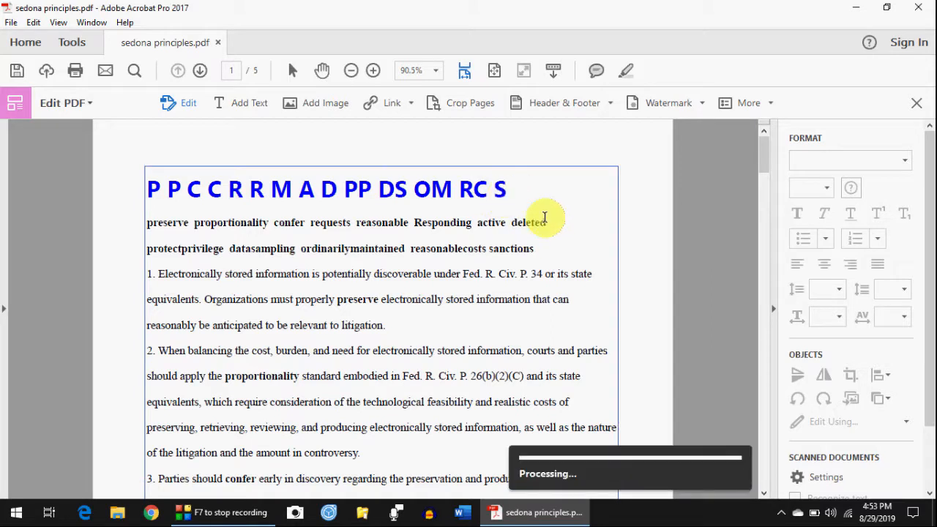
left_click(588, 244)
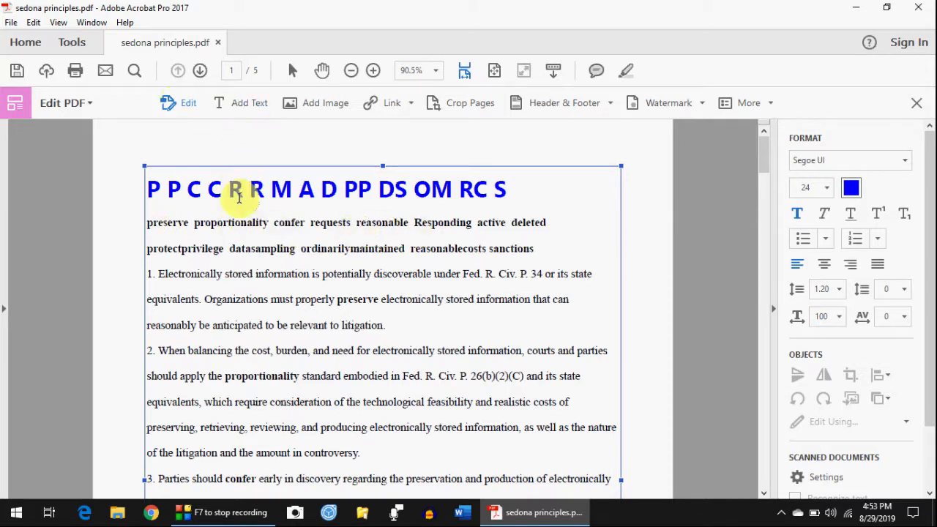
left_click_drag(150, 226, 607, 245)
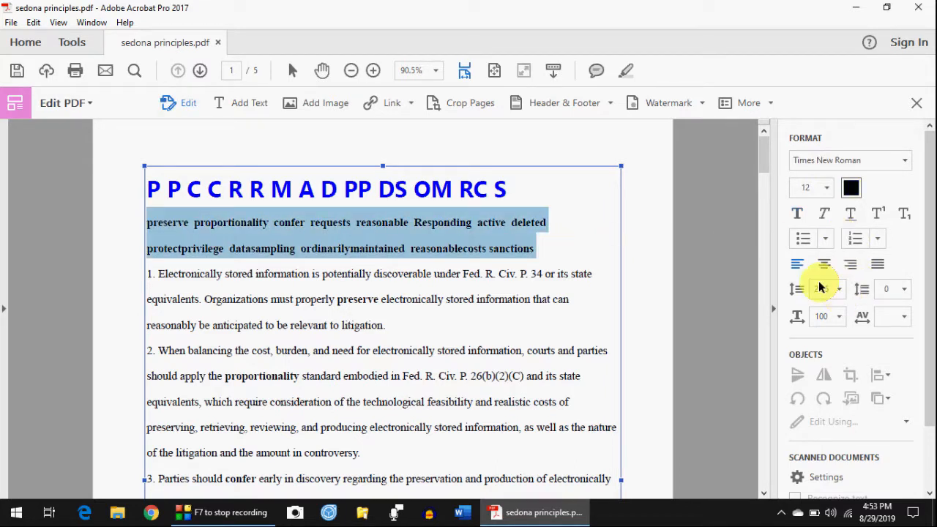
left_click(797, 217)
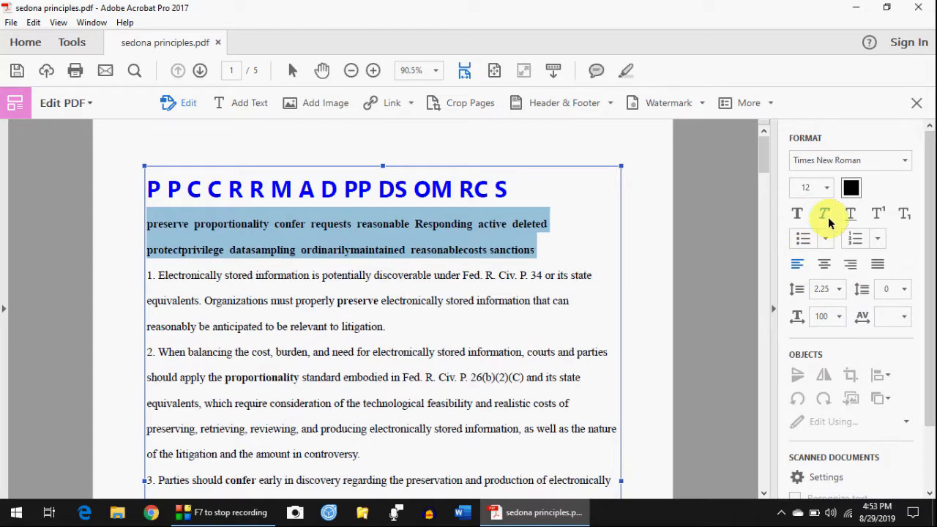
left_click(853, 218)
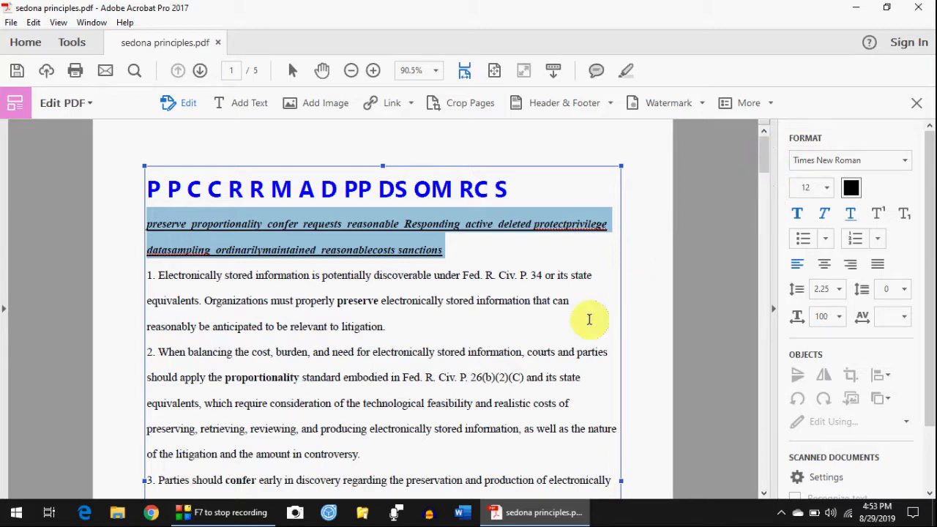
scroll(634, 190, "down", 10)
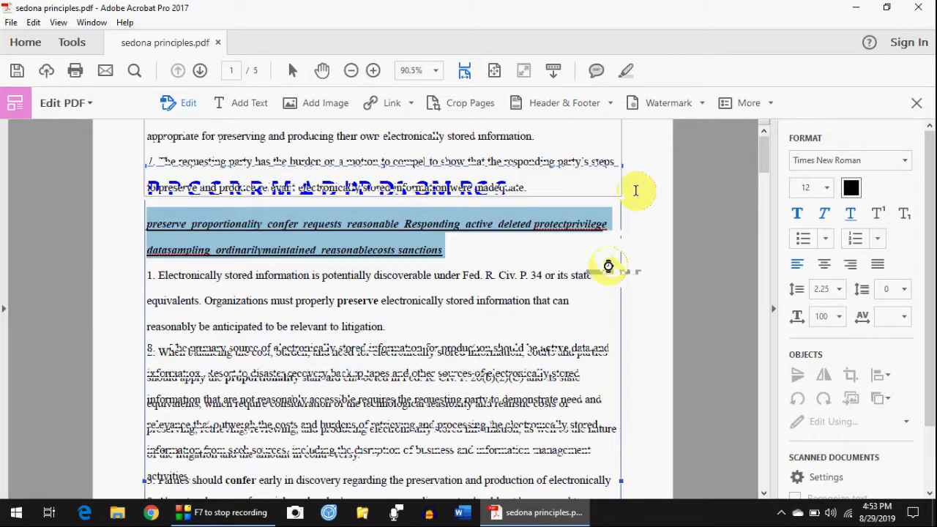
scroll(459, 286, "down", 10)
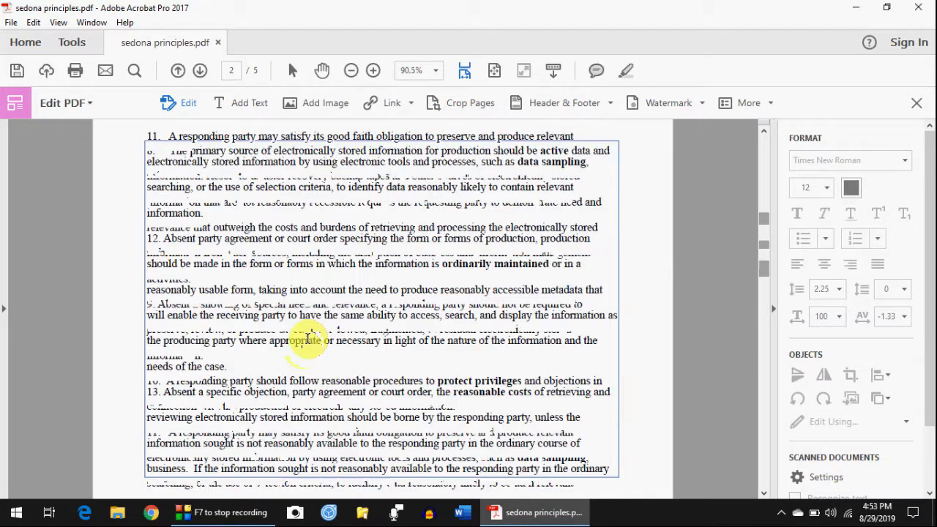
scroll(301, 348, "down", 10)
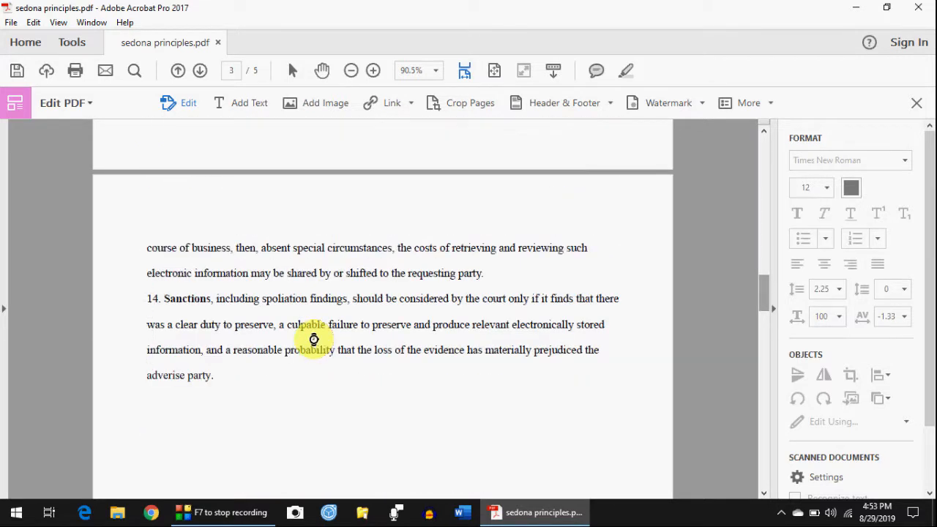
- Select the four vertical letter boxes p, a, r, t on page 3 and delete them
scroll(313, 342, "up", 3)
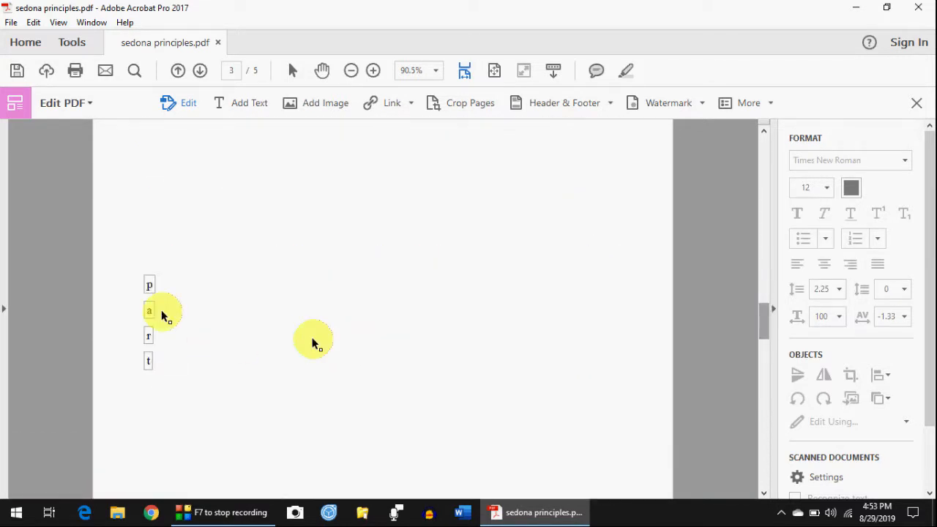
left_click(151, 285)
left_click_drag(154, 289, 183, 374)
left_click(143, 361)
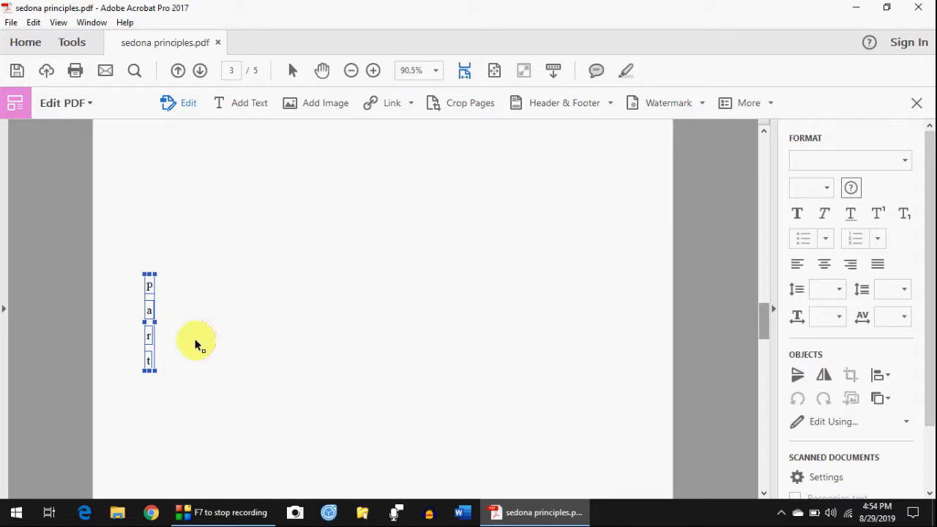
left_click_drag(124, 266, 178, 379)
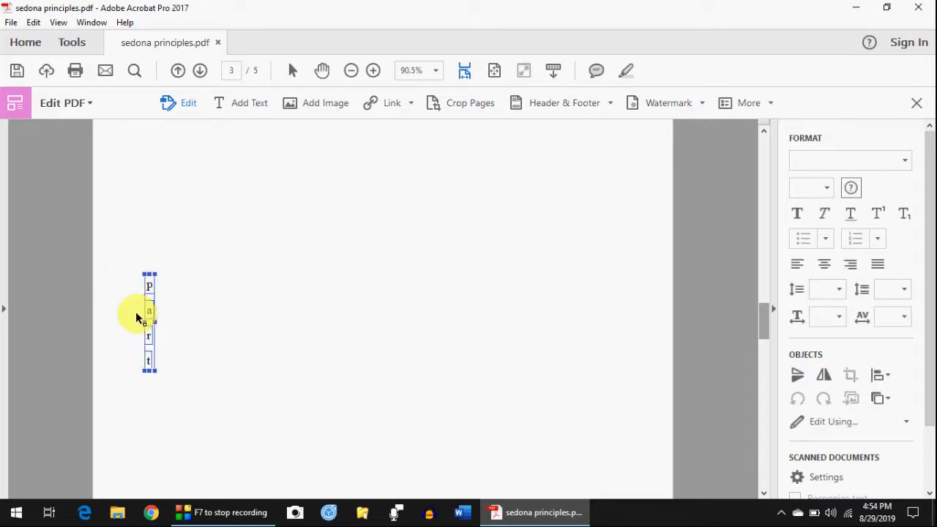
left_click(129, 339)
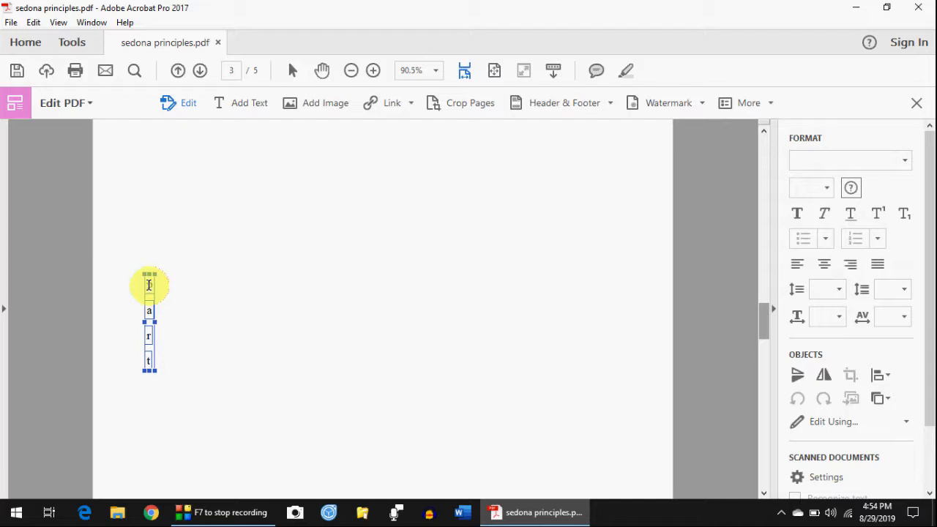
right_click(148, 285)
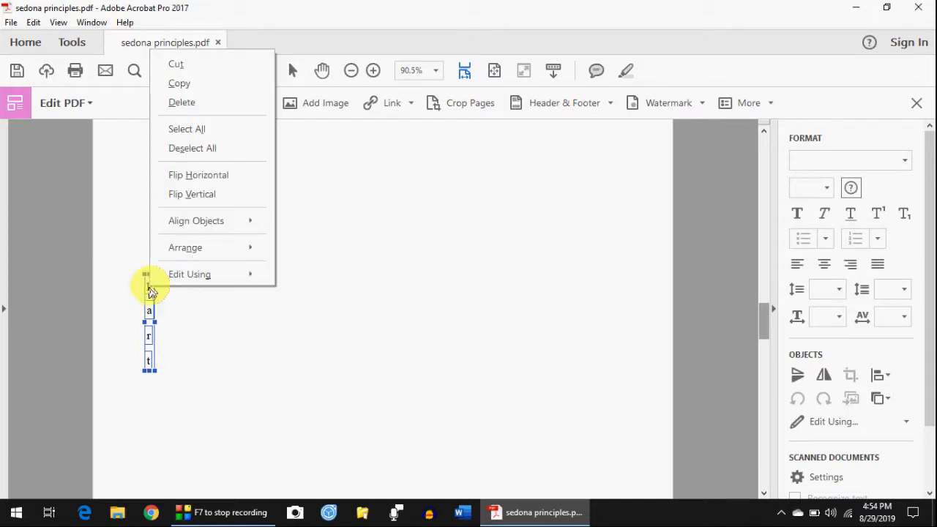
left_click(192, 103)
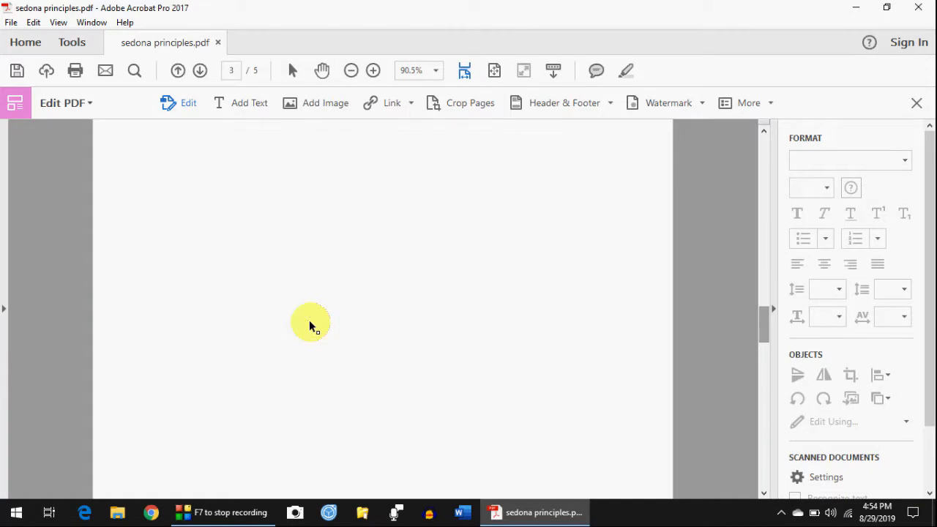
- Select the engraving image on page 4 of sedona principles.pdf and switch to Crop Pages
scroll(309, 320, "down", 5)
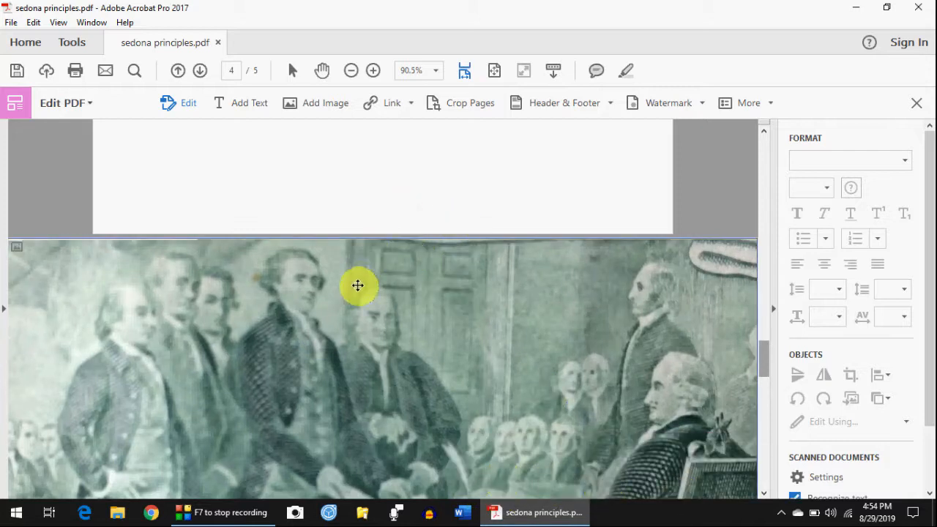
left_click(327, 308)
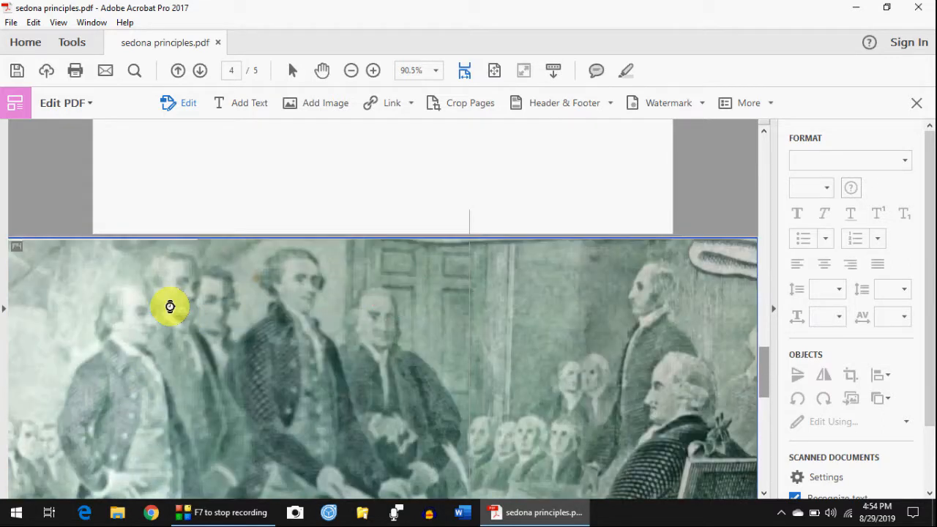
left_click(519, 291)
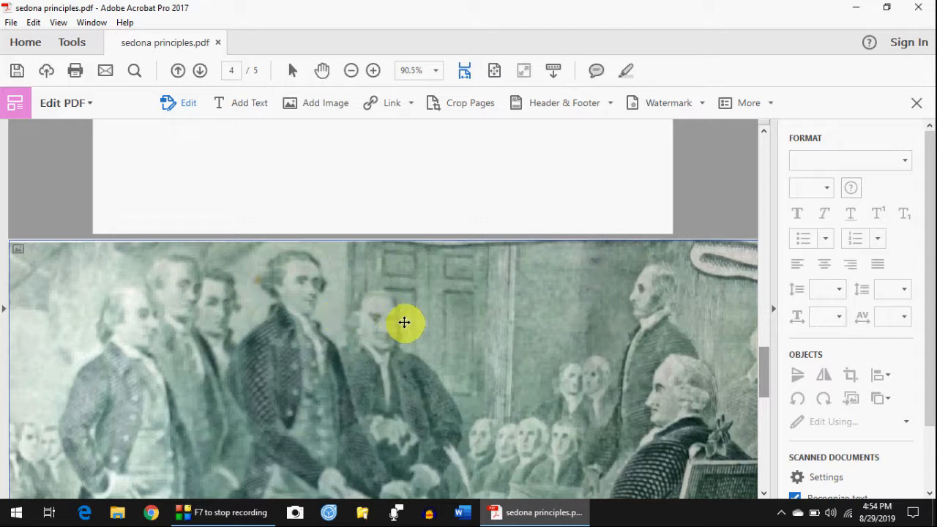
left_click(374, 260)
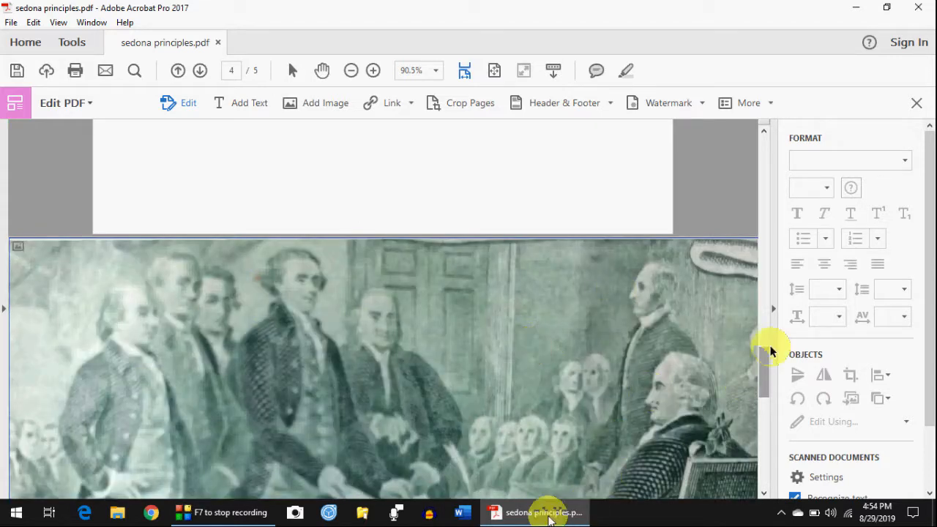
left_click_drag(760, 372, 766, 414)
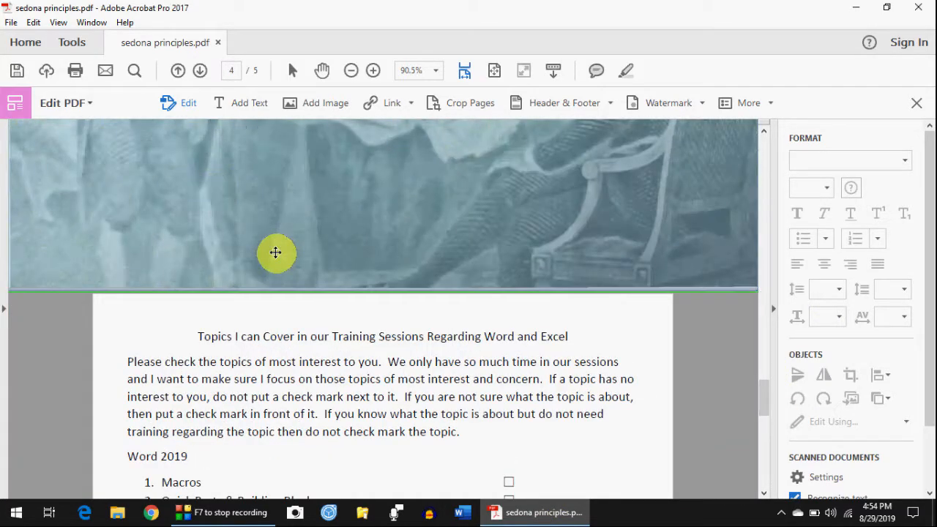
left_click(275, 252)
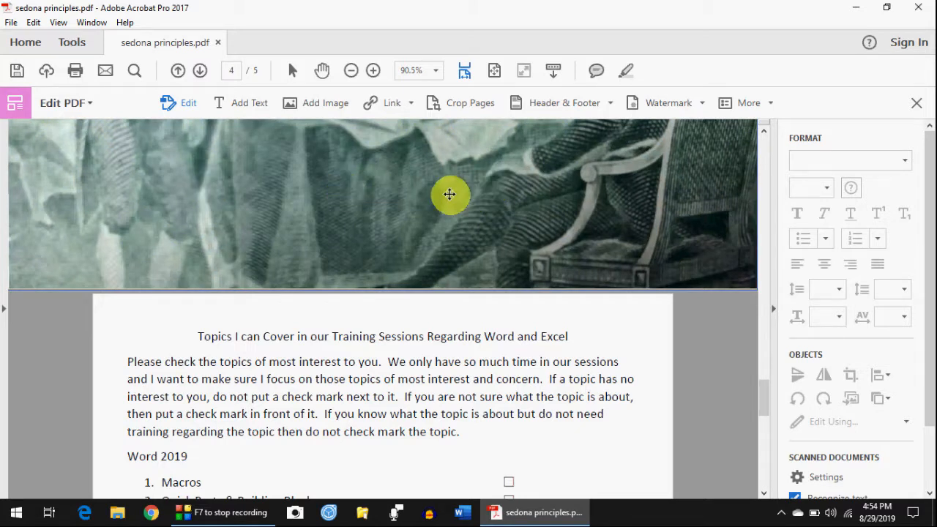
left_click(470, 104)
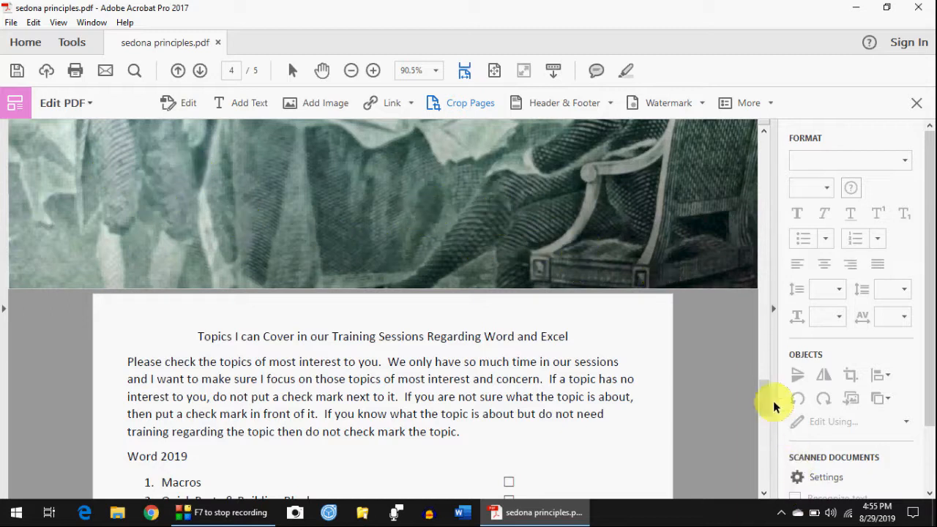
- Drag a crop rectangle over the left-hand group of figures in the page 4 engraving
scroll(757, 366, "down", 10)
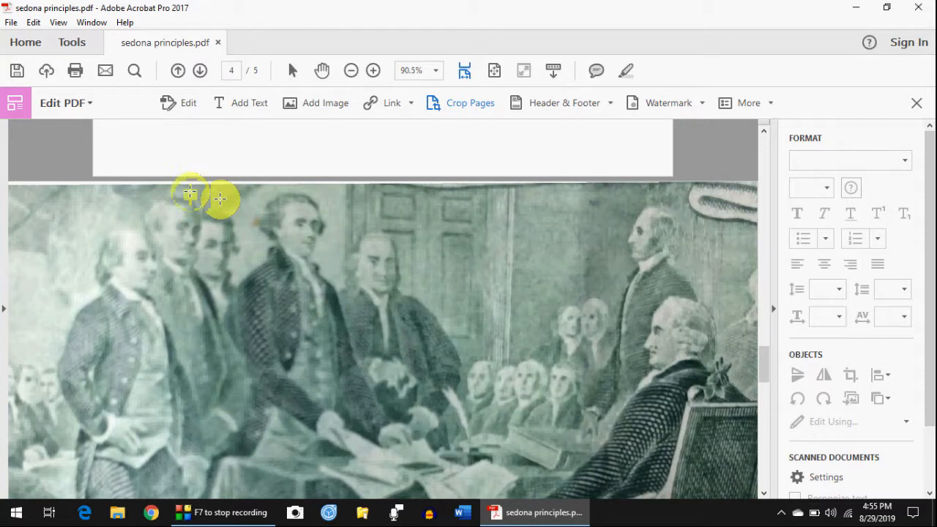
left_click_drag(189, 193, 450, 404)
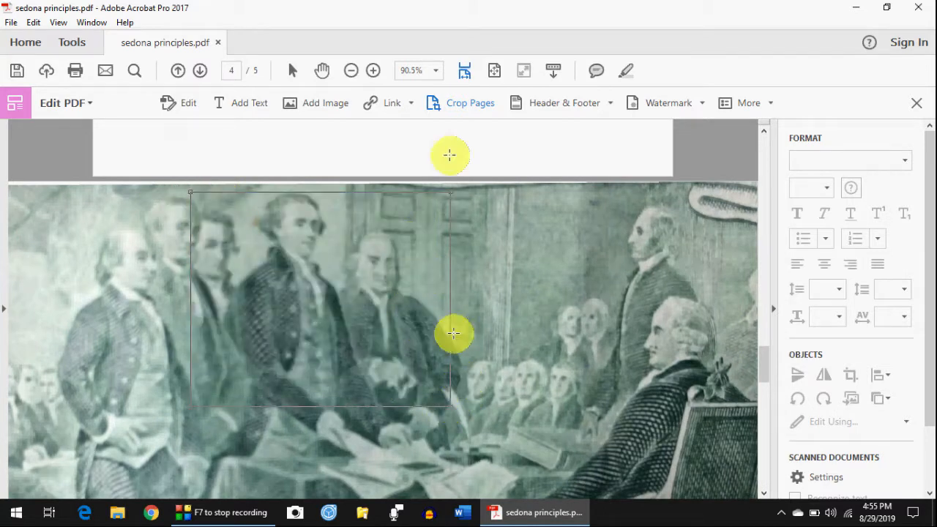
left_click(450, 131)
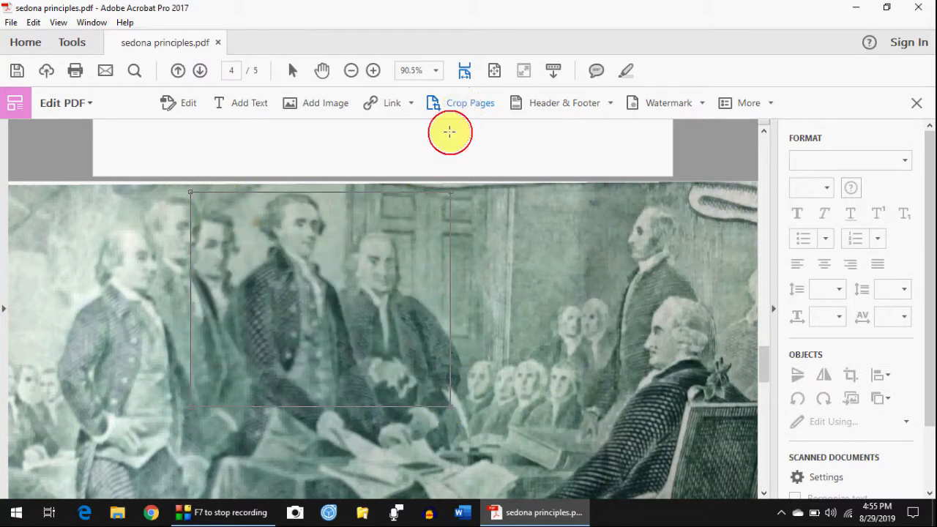
left_click(272, 402)
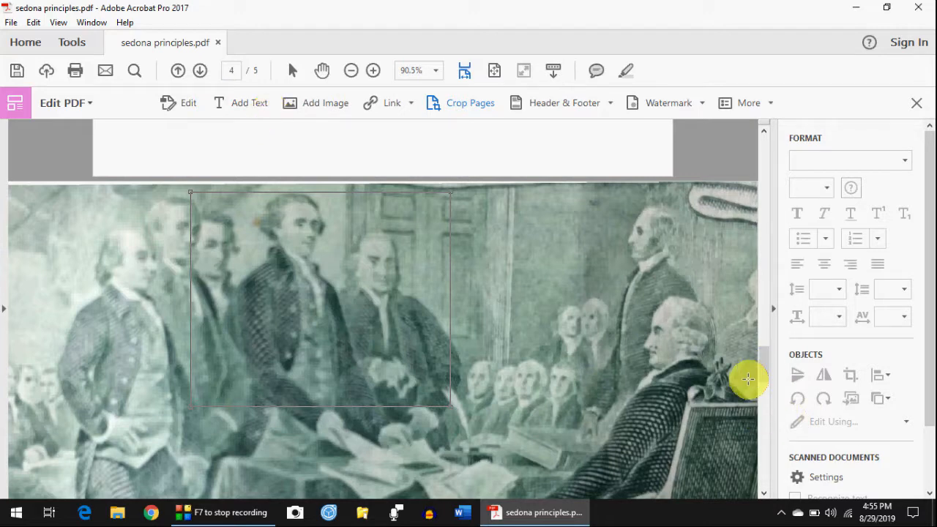
left_click_drag(765, 357, 779, 156)
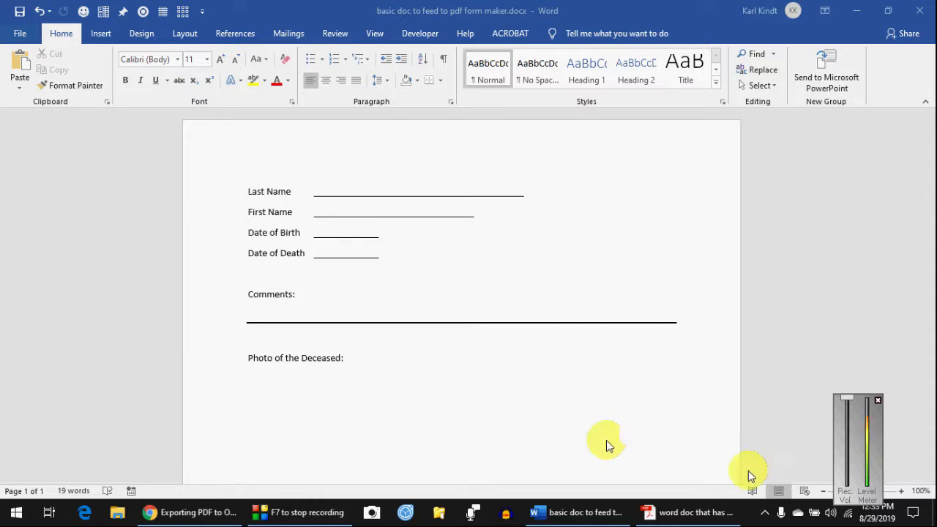
- Add an empty line after 'Photo of the Deceased:', then close the Word document with Don't Save
left_click(879, 401)
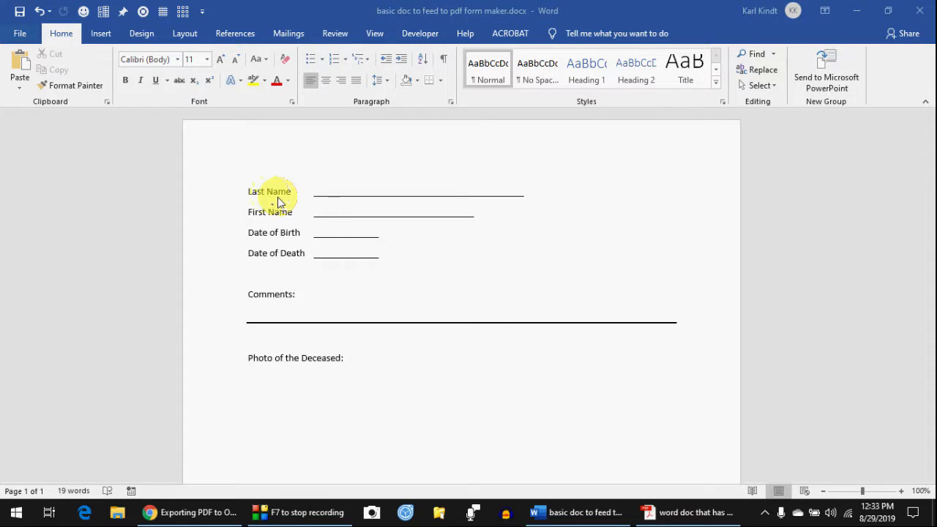
left_click(363, 194)
left_click(376, 199)
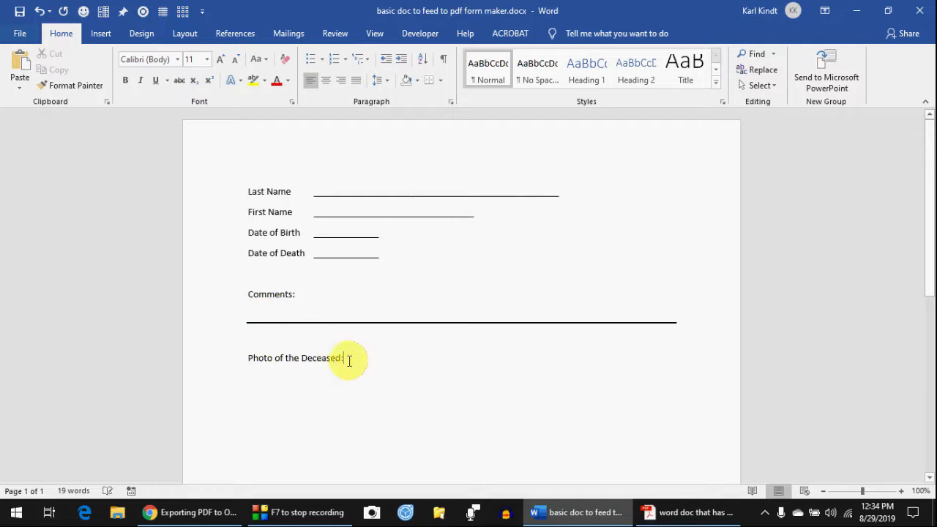
key("Return")
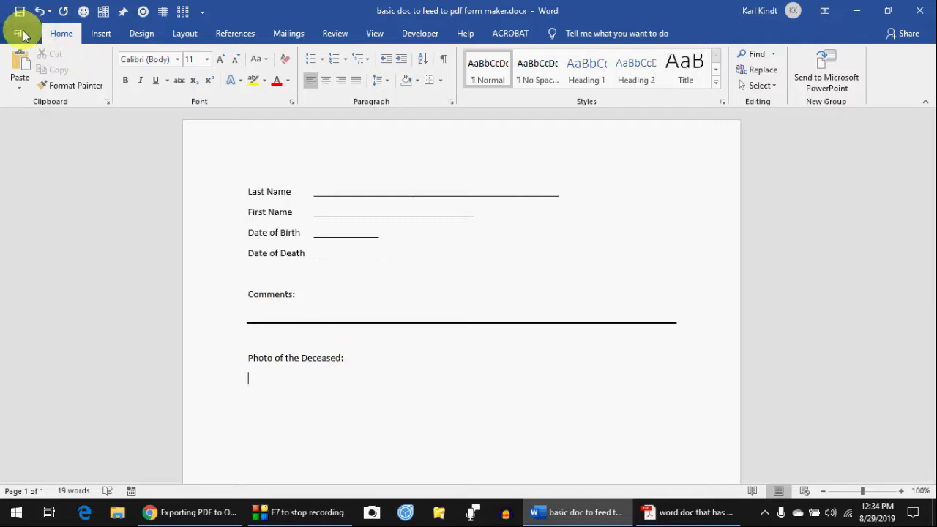
left_click(920, 11)
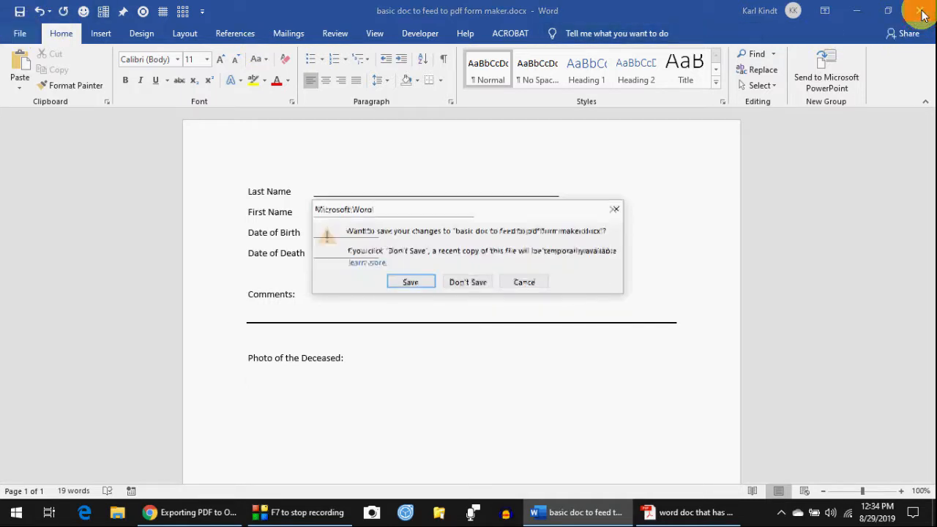
left_click(474, 284)
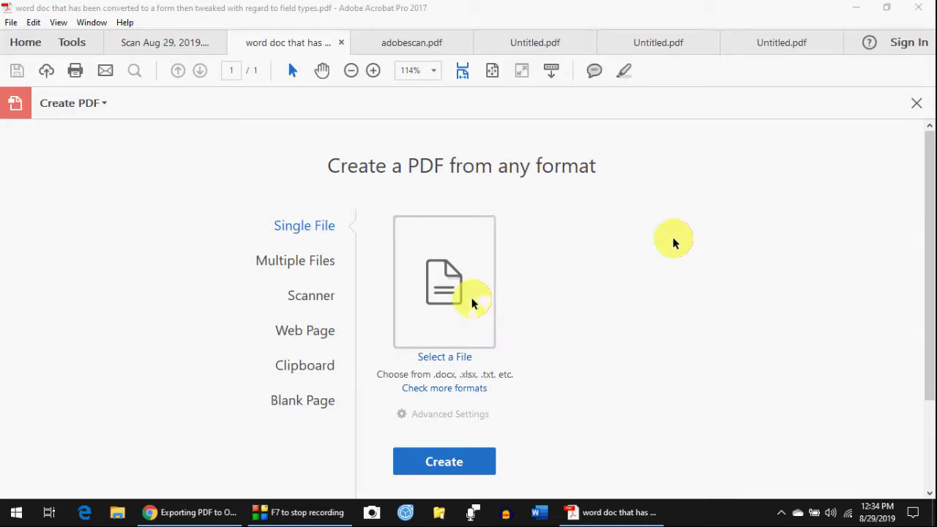
- Pick basic doc to feed to pdf form maker.docx from Downloads as the file to convert
left_click(436, 356)
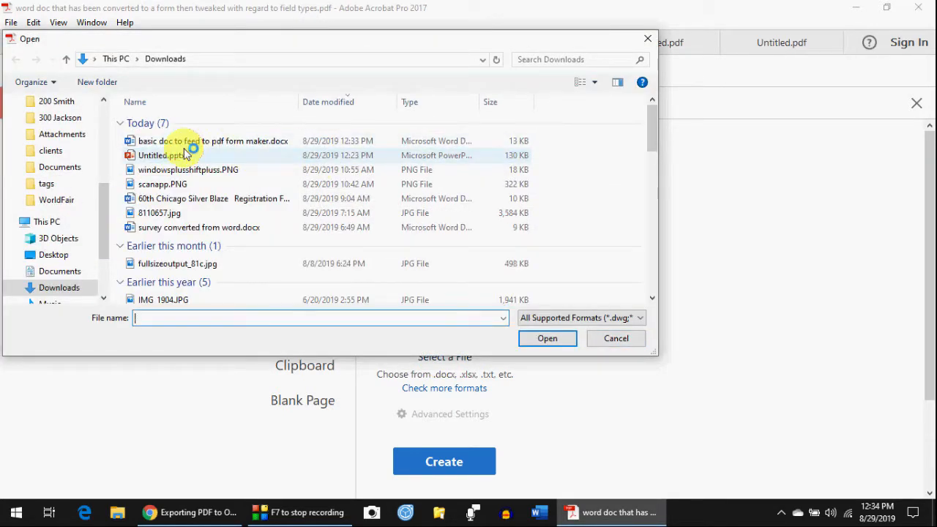
left_click(234, 141)
left_click(548, 339)
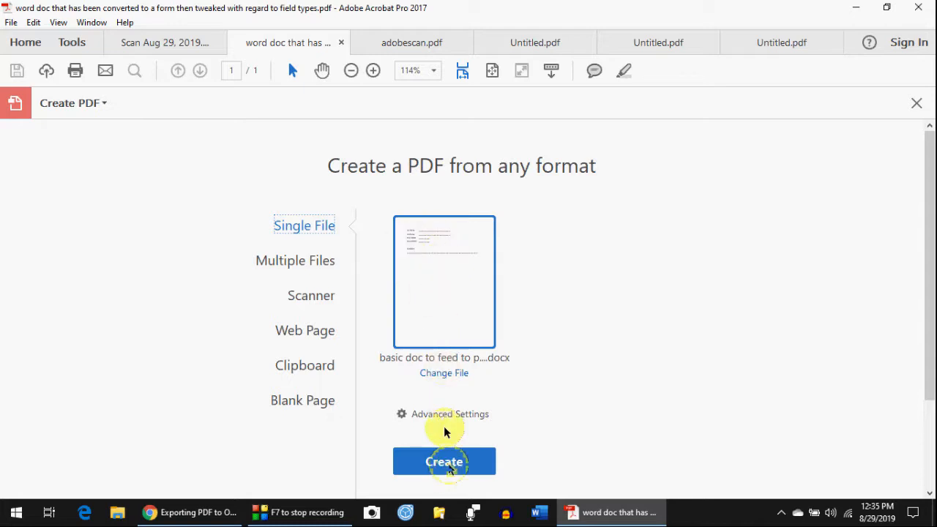
- Create the PDF from basic doc to feed to pdf form maker.docx
left_click(446, 463)
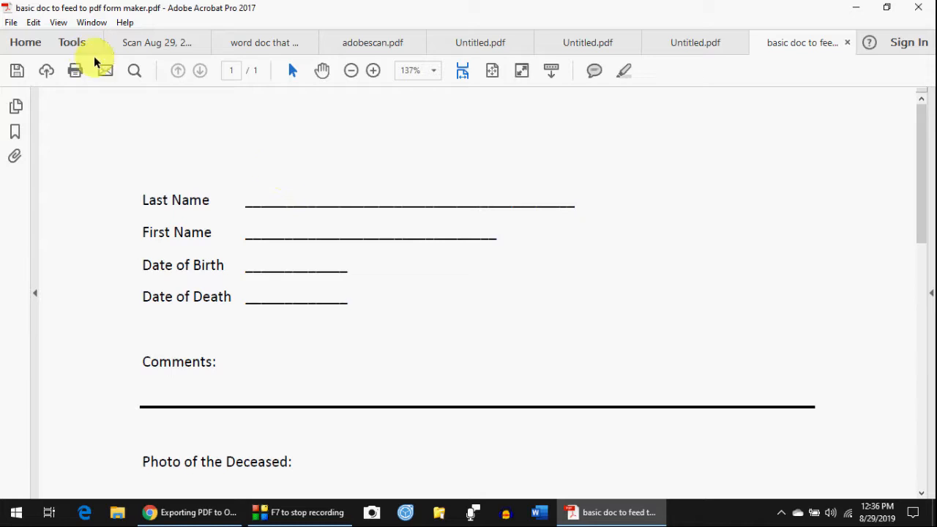
- Open Prepare Form from the Forms & Signatures section of the Tools page
left_click(69, 42)
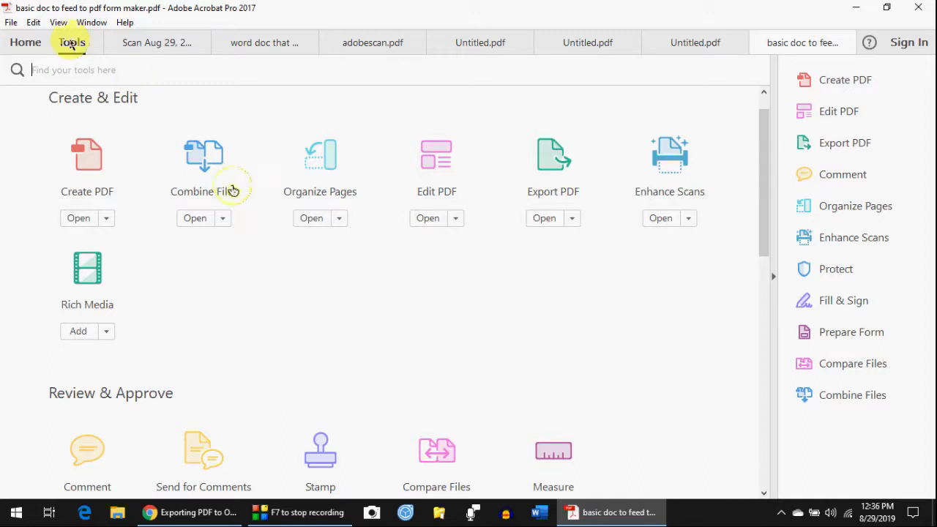
scroll(286, 231, "down", 5)
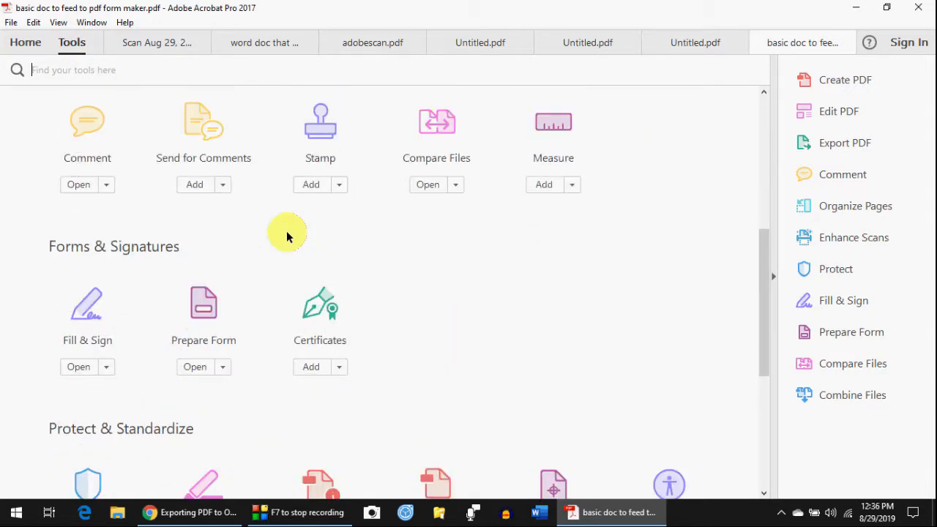
left_click(203, 311)
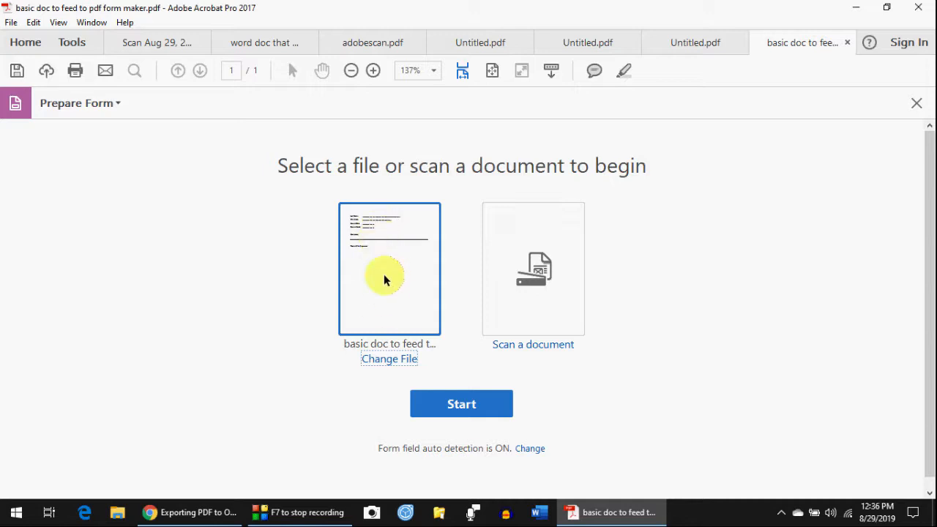
- Start form preparation and save the PDF as 'basic form' so fields are auto-detected
left_click(392, 313)
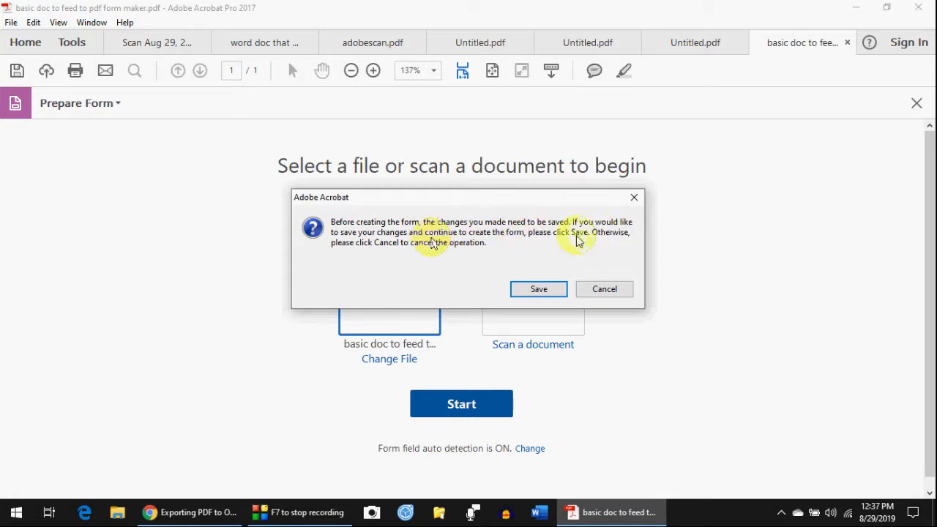
left_click(538, 291)
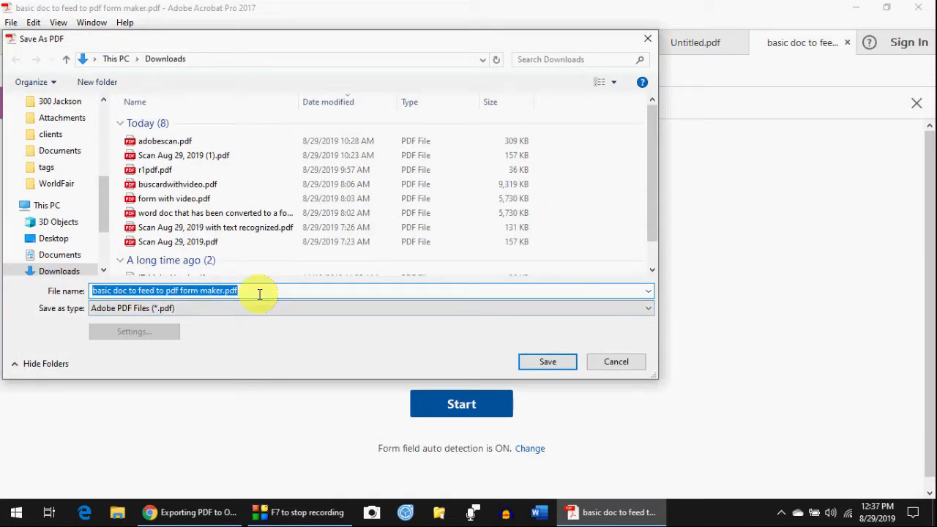
type("basi f")
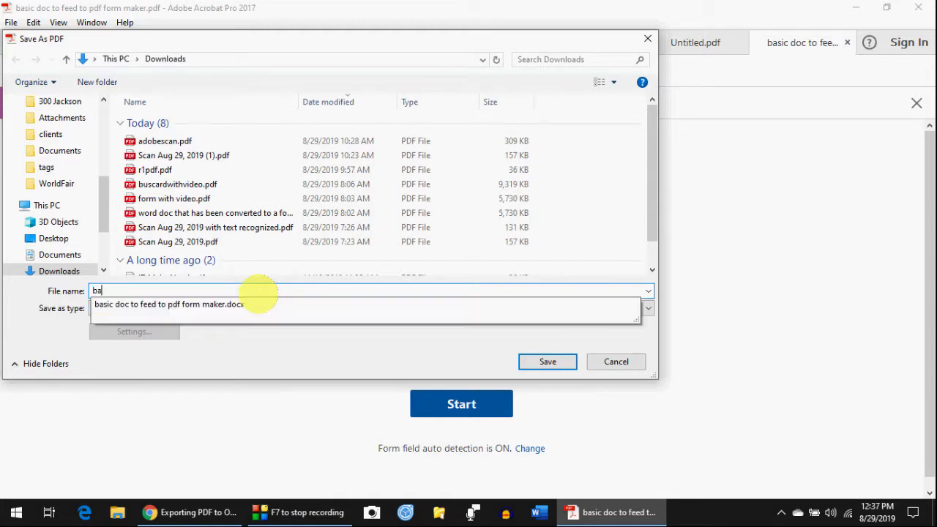
key("BackSpace")
key("BackSpace")
type("c form")
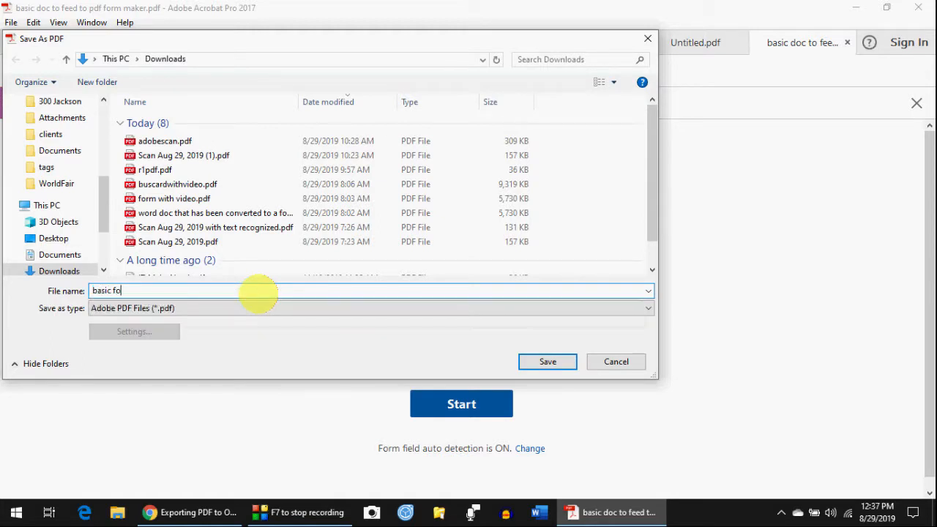
left_click(548, 362)
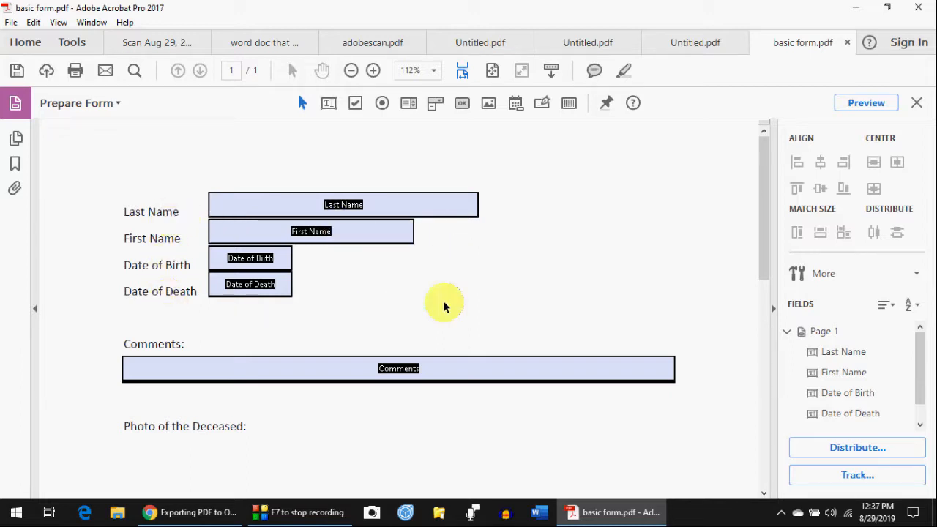
left_click(357, 366)
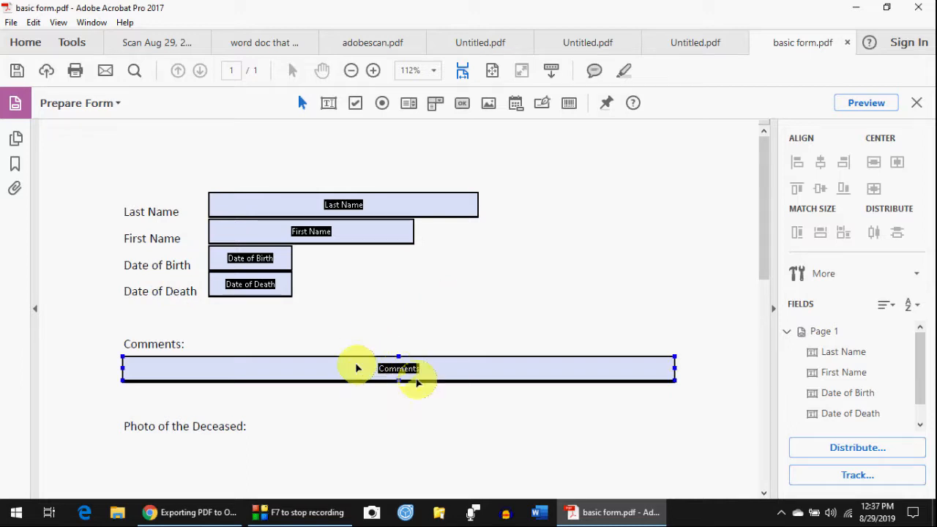
left_click(468, 290)
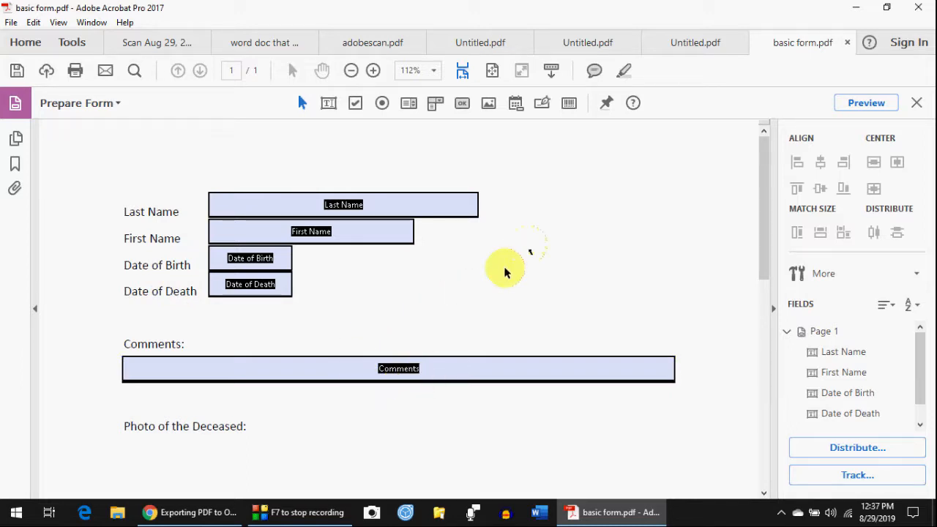
left_click(345, 204)
left_click(432, 222)
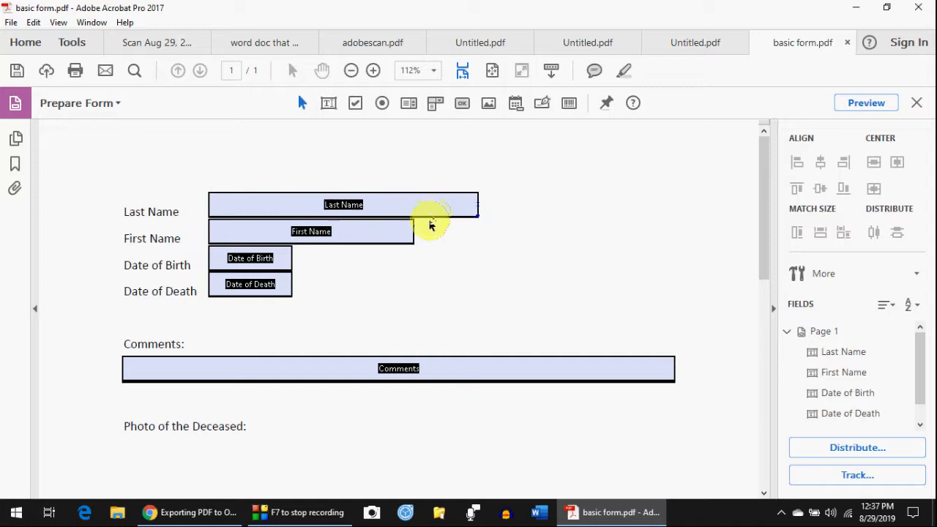
left_click(432, 217)
right_click(432, 218)
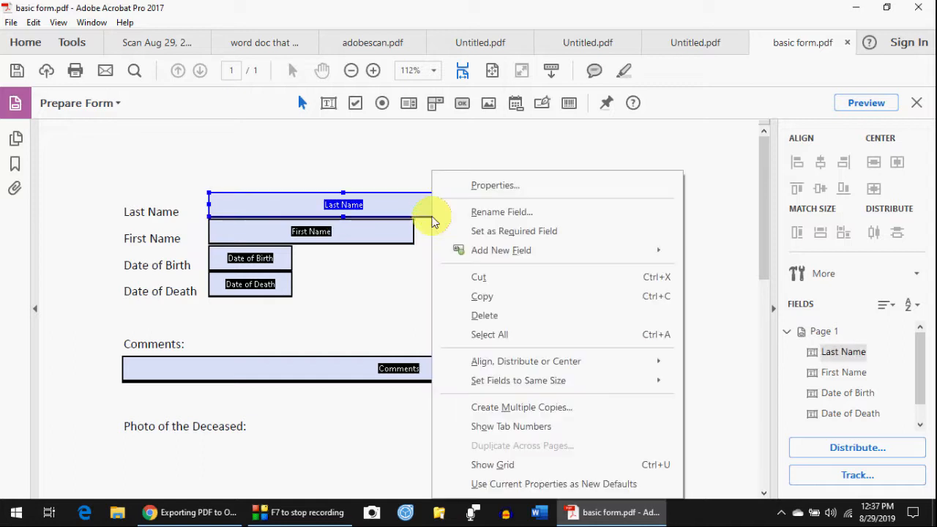
left_click_drag(429, 208, 478, 189)
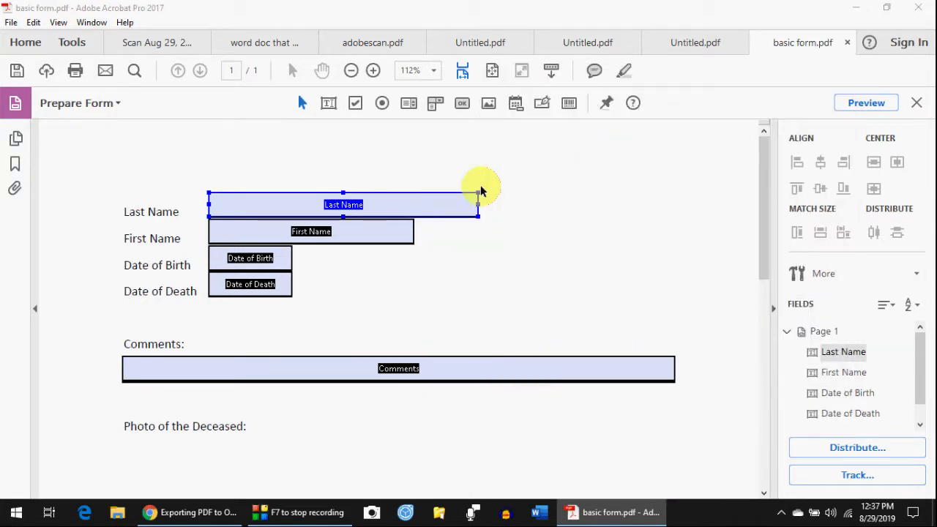
double_click(480, 191)
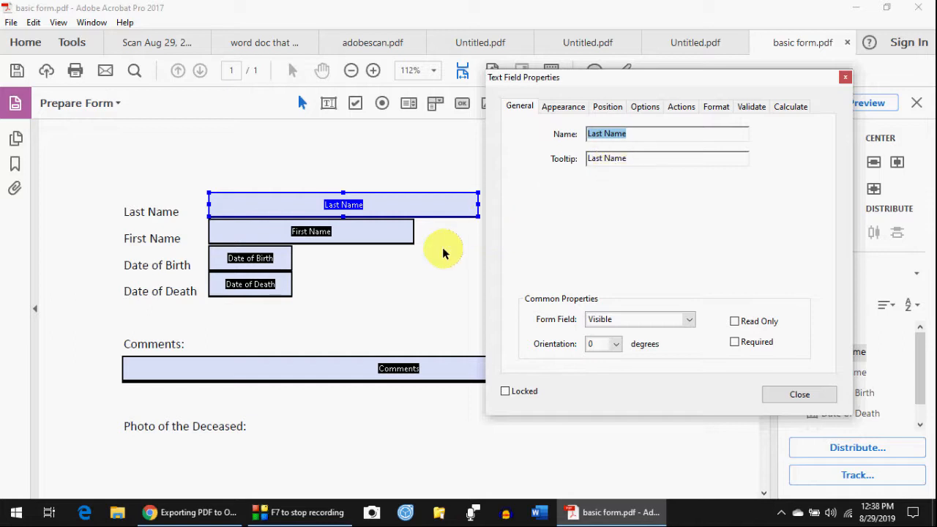
left_click(784, 392)
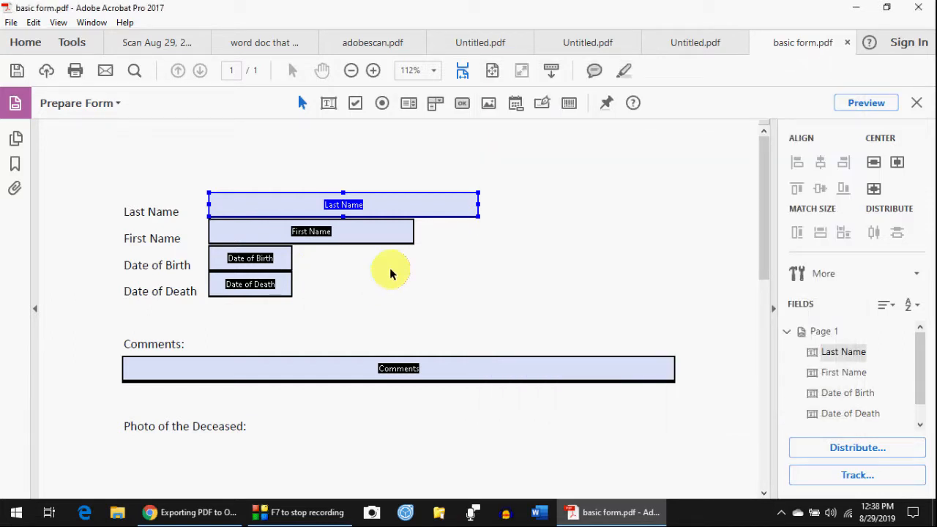
left_click(284, 262, "ctrl")
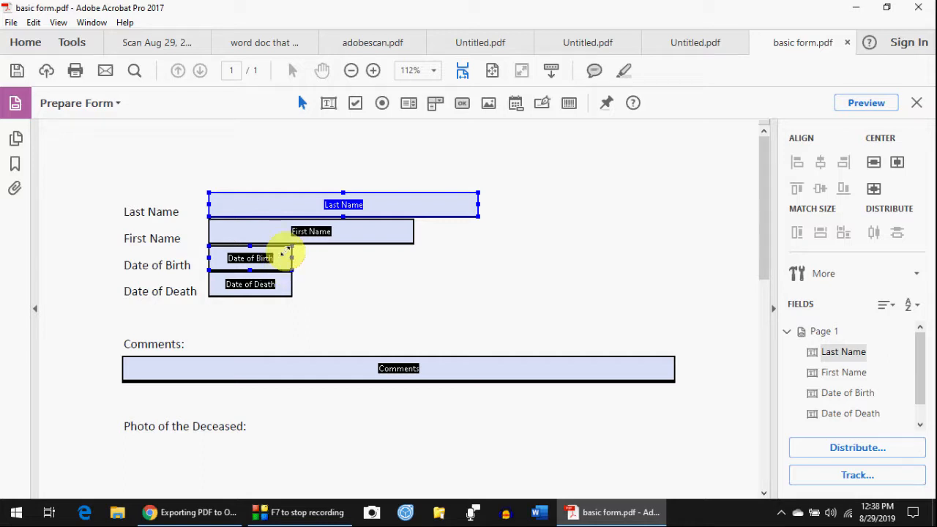
left_click(283, 267)
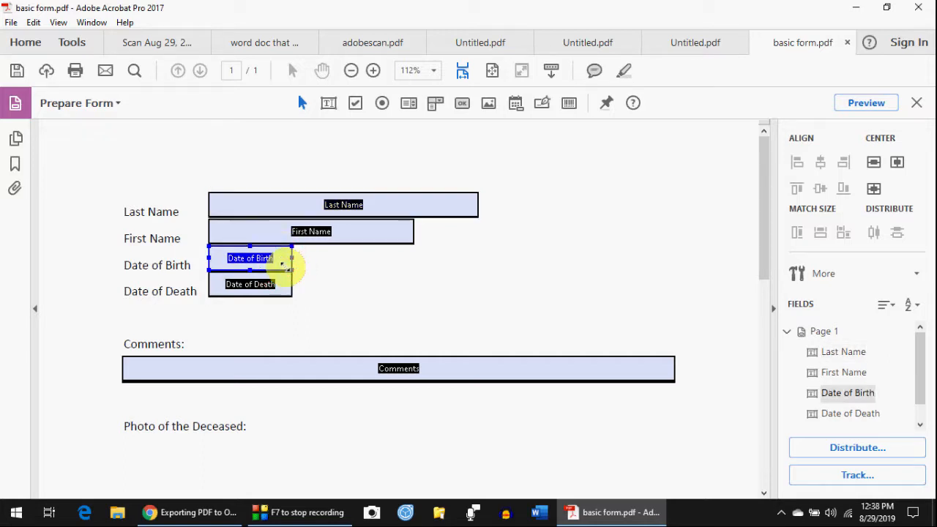
- Set the Date of Birth field's format to the Date category with mm/dd/yy
right_click(287, 272)
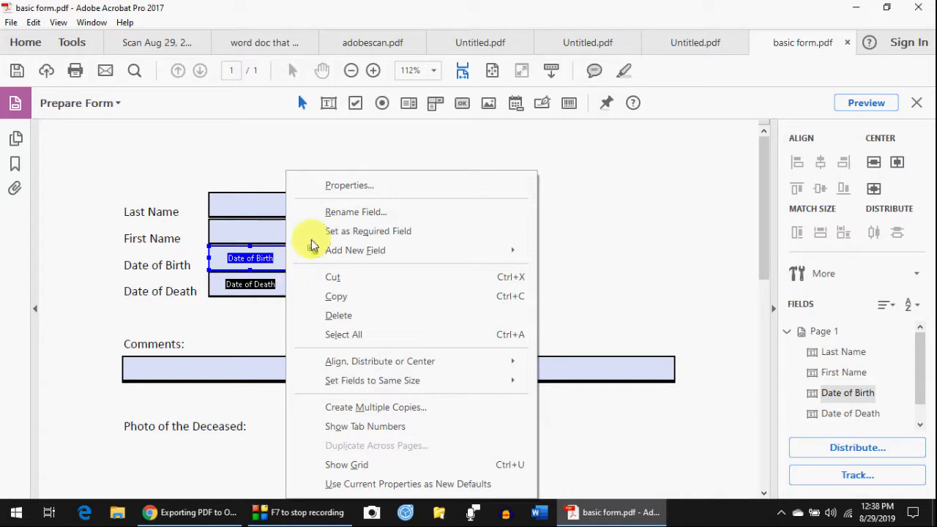
left_click(348, 187)
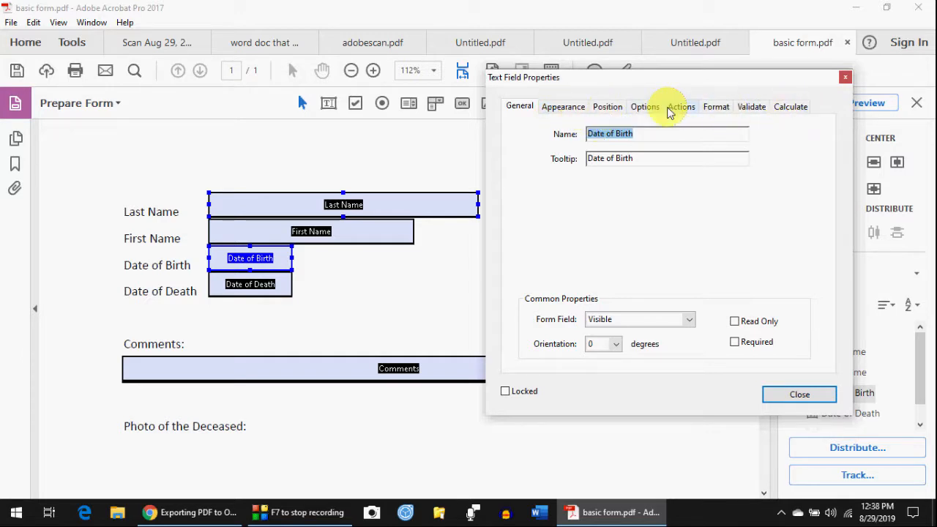
left_click(719, 110)
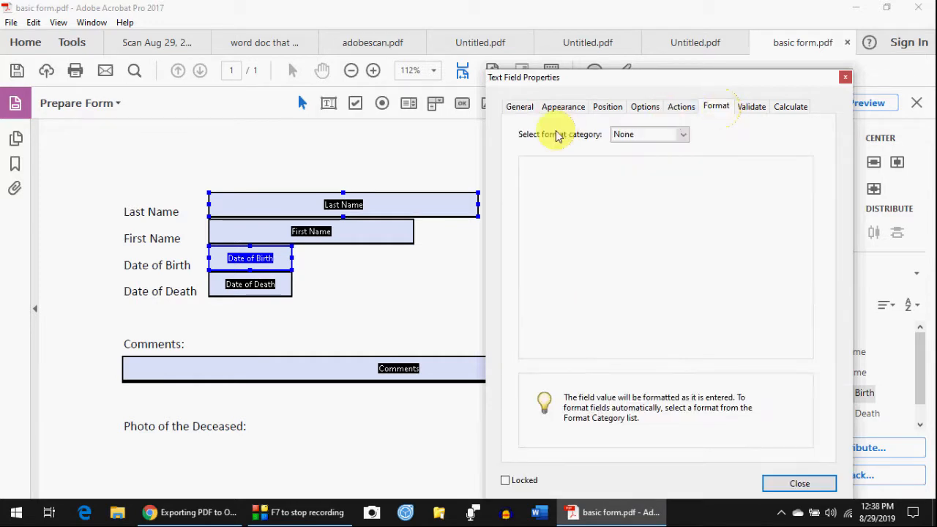
left_click(684, 135)
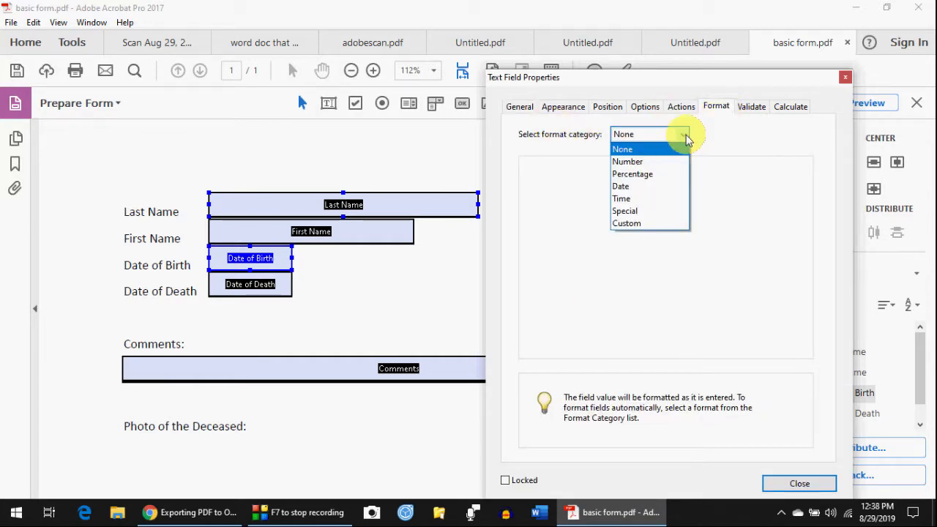
left_click(621, 186)
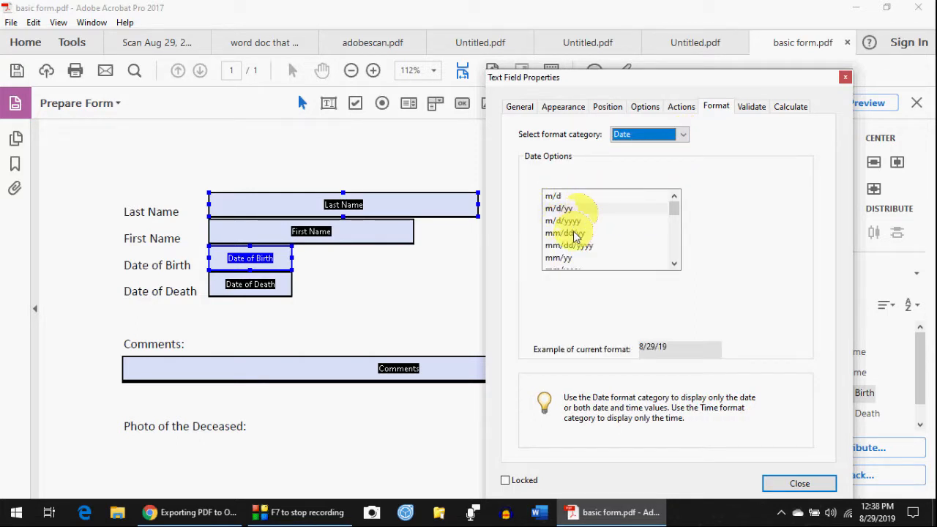
left_click(578, 239)
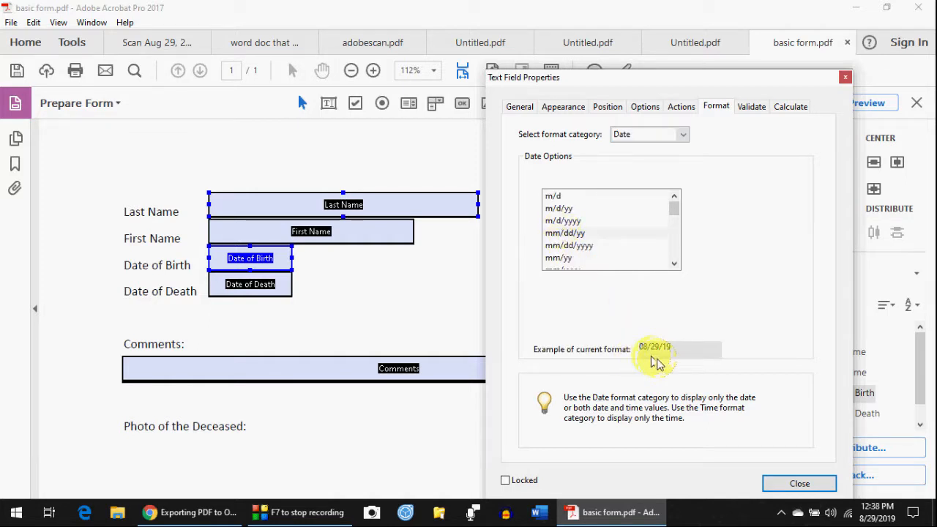
left_click(799, 485)
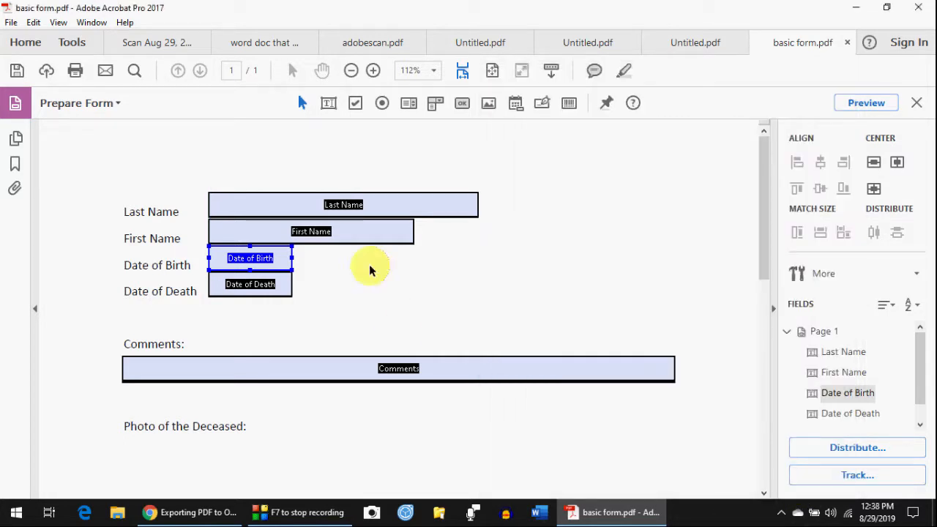
- Preview the form and enter a sample last name and first name
left_click(851, 106)
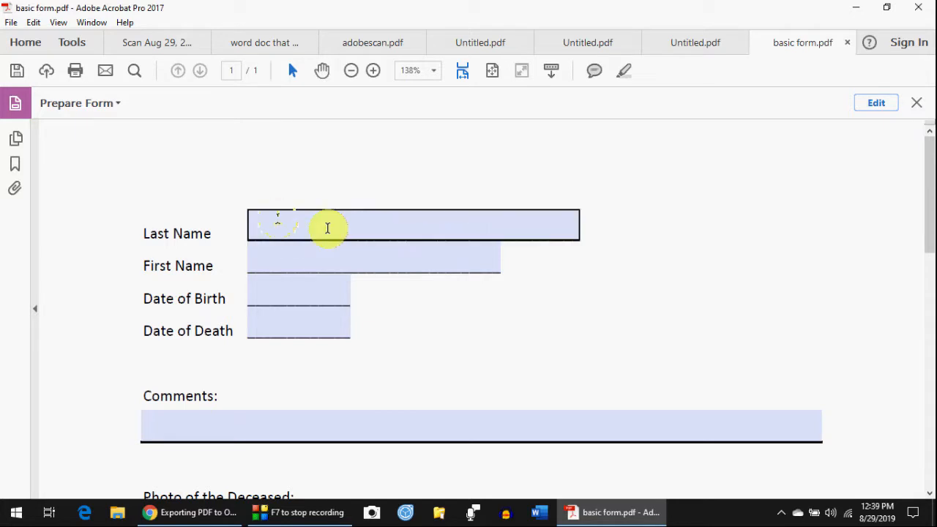
left_click(278, 219)
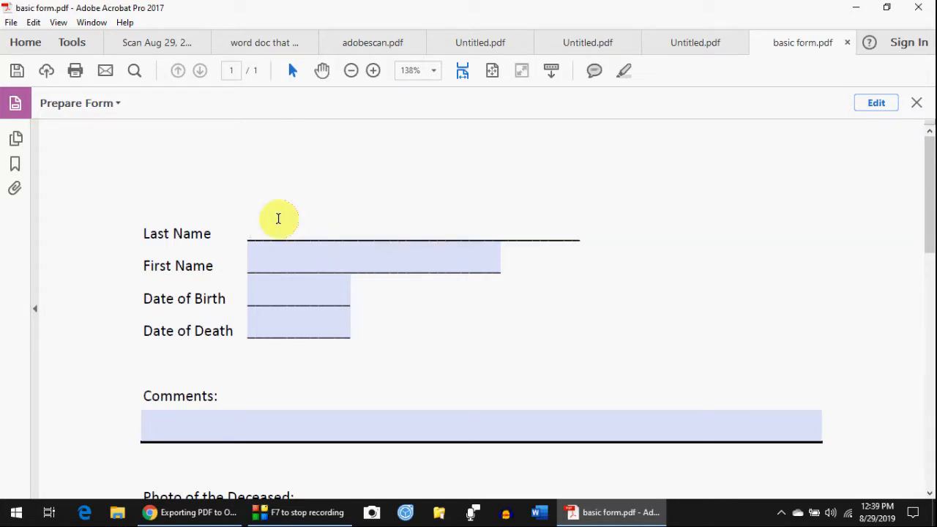
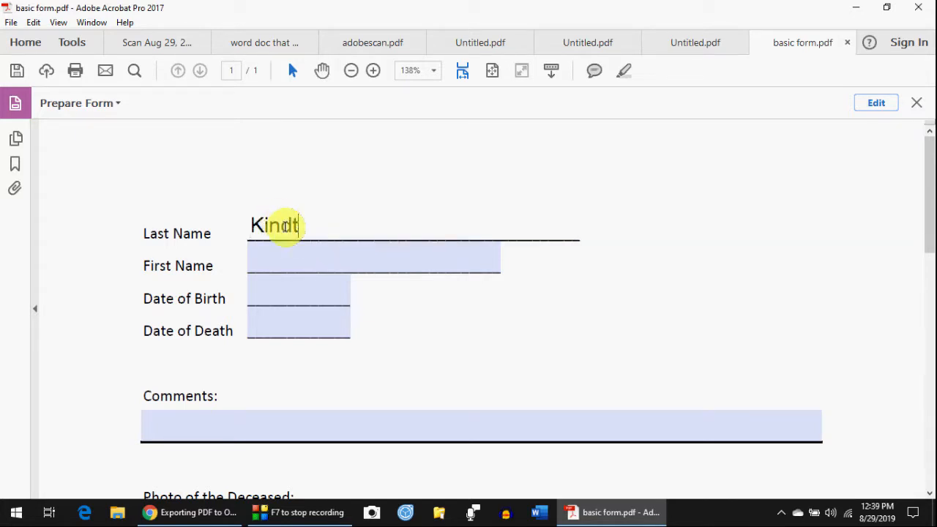
left_click(285, 251)
left_click(289, 233)
left_click(285, 254)
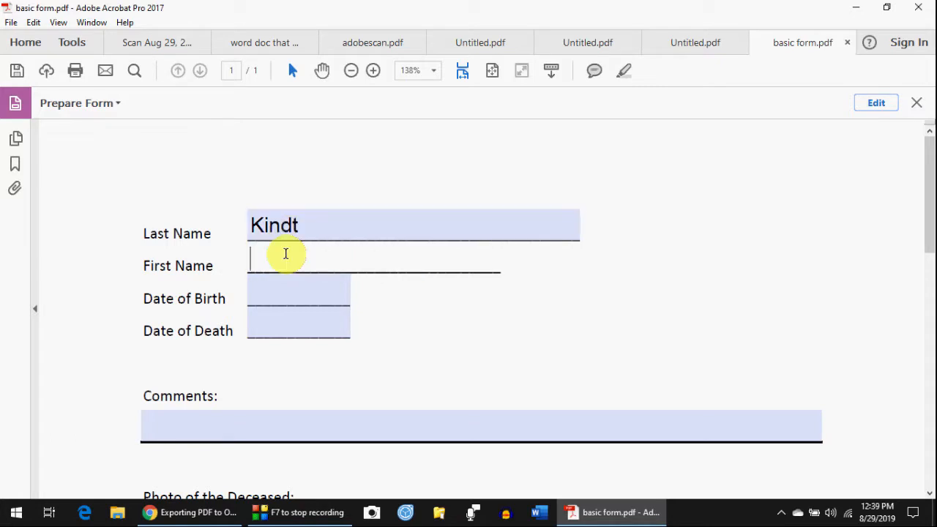
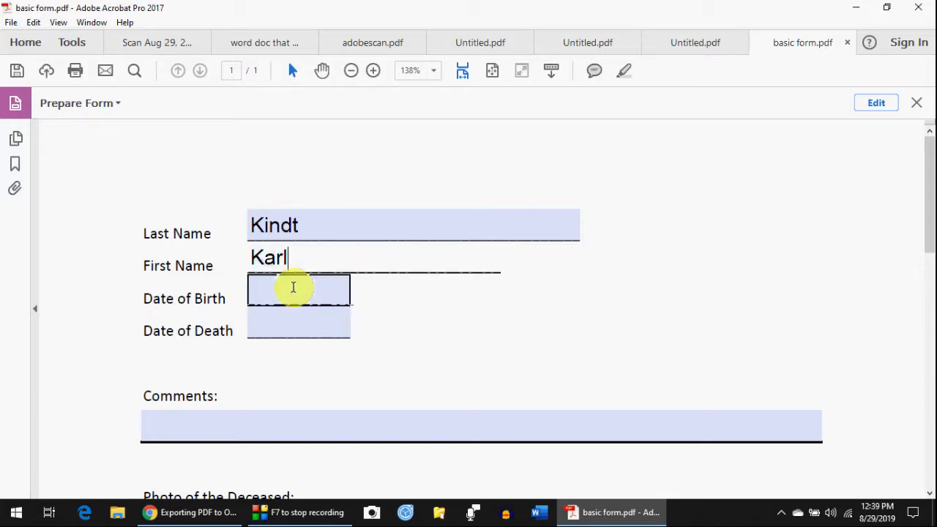
- Pick August 1, 2017 from the Date of Birth calendar
left_click(293, 287)
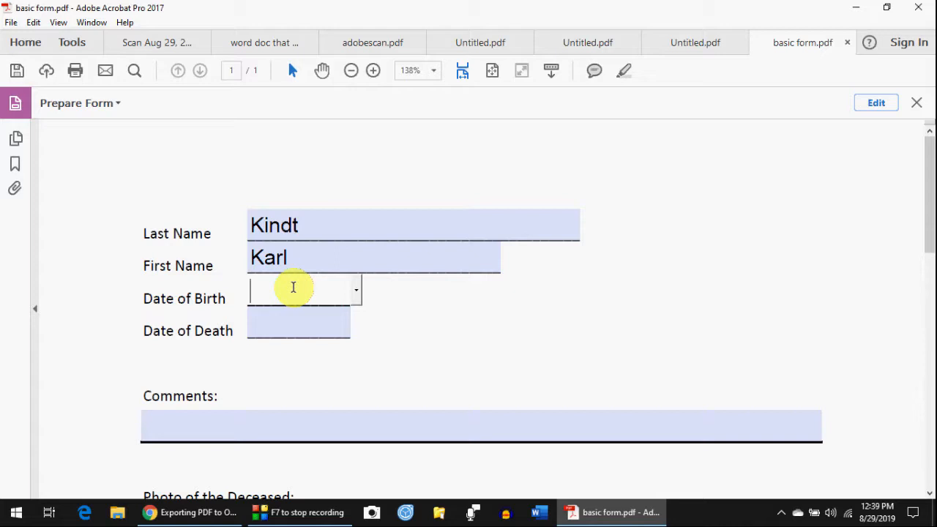
left_click(359, 293)
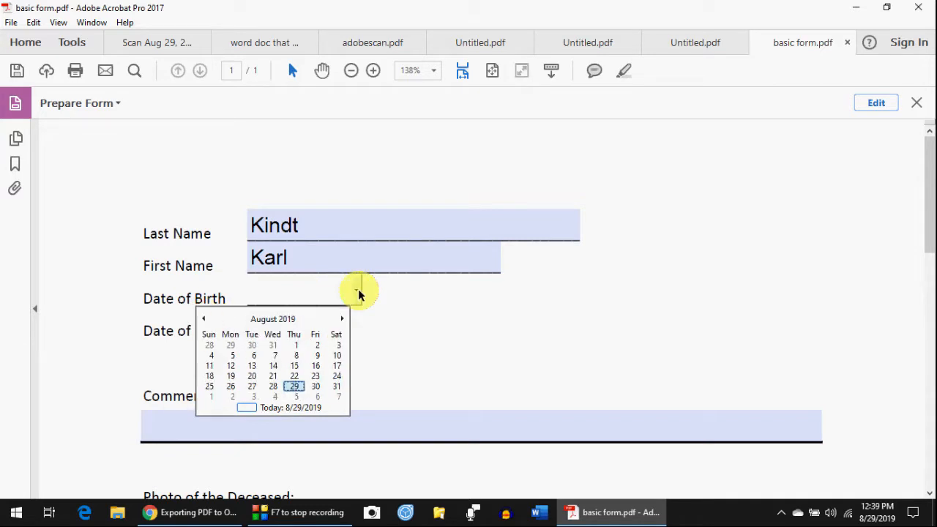
left_click(204, 319)
left_click(203, 318)
left_click(203, 318)
left_click(204, 318)
left_click(204, 319)
left_click(204, 319)
left_click(204, 319)
left_click(203, 319)
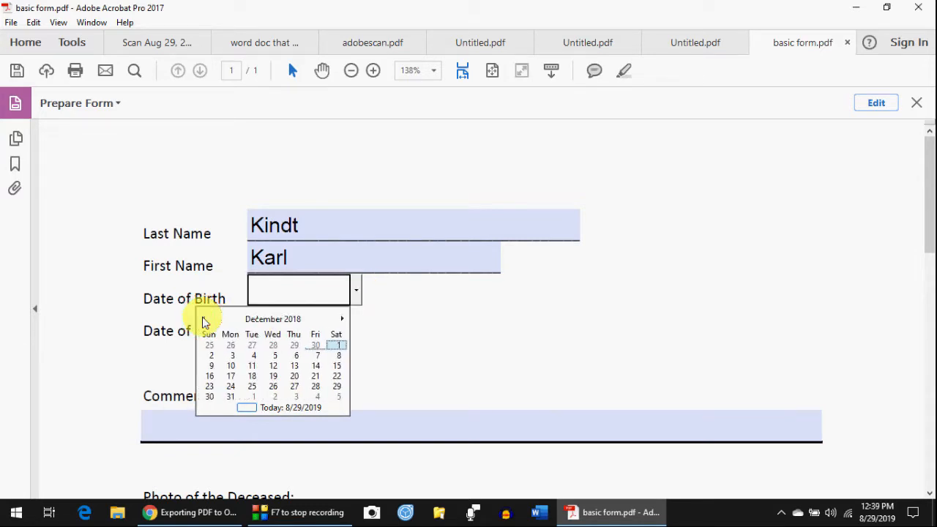
left_click(204, 319)
left_click(204, 319)
left_click(204, 320)
left_click(204, 319)
left_click(204, 319)
left_click(204, 320)
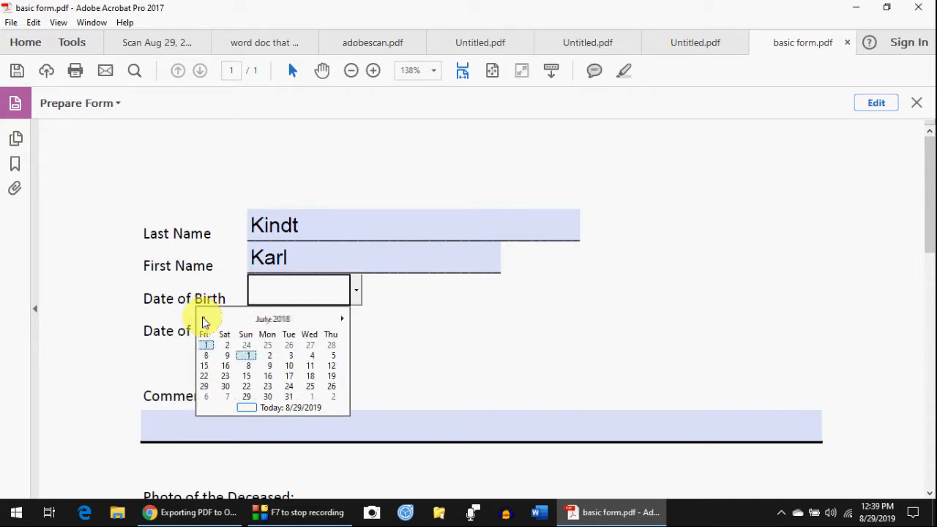
left_click(203, 319)
left_click(203, 319)
left_click(203, 319)
left_click(204, 320)
left_click(203, 319)
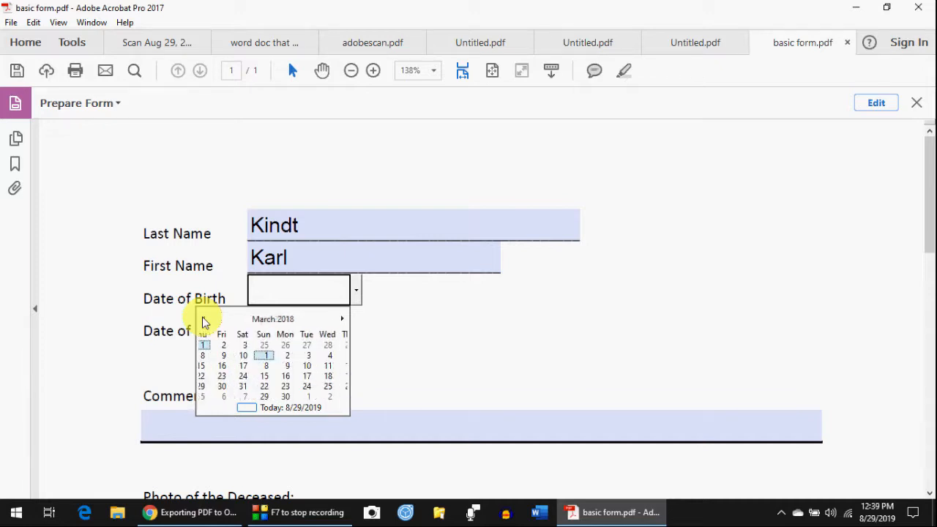
left_click(204, 320)
left_click(203, 319)
left_click(204, 319)
left_click(203, 319)
left_click(203, 319)
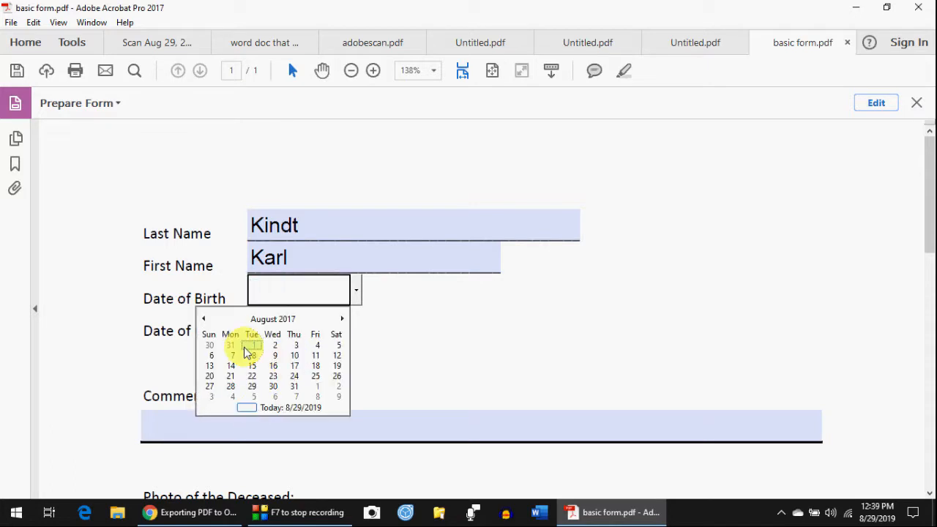
left_click(249, 352)
left_click(322, 326)
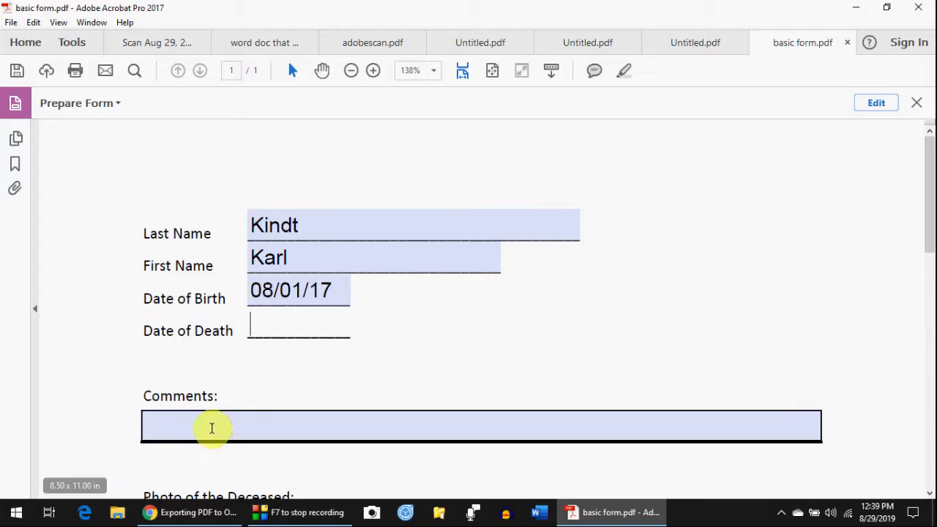
- Type placeholder text into the Comments field and select it
left_click(210, 428)
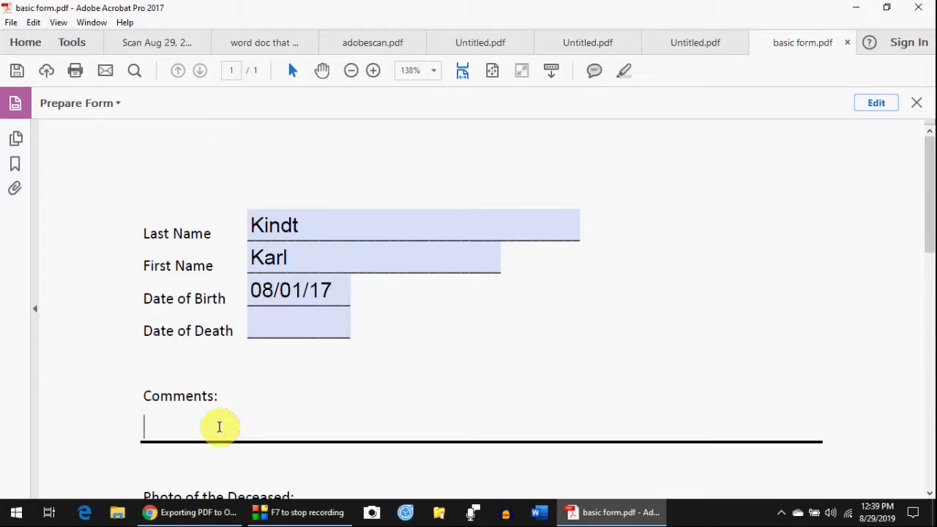
type("ka dfkaj dklfj")
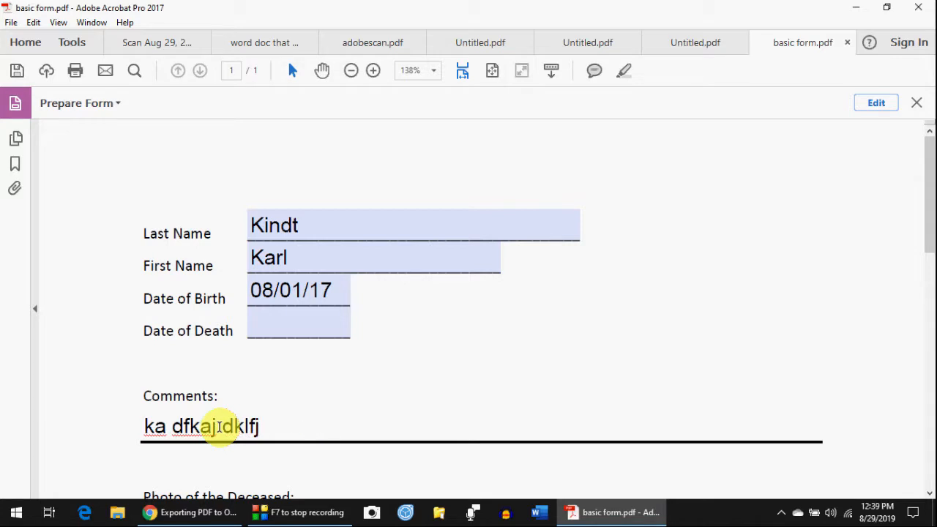
type("a ldkfj aldkfj alkdj;f alkdfj alkdjf a;lksdjf adlkj;f")
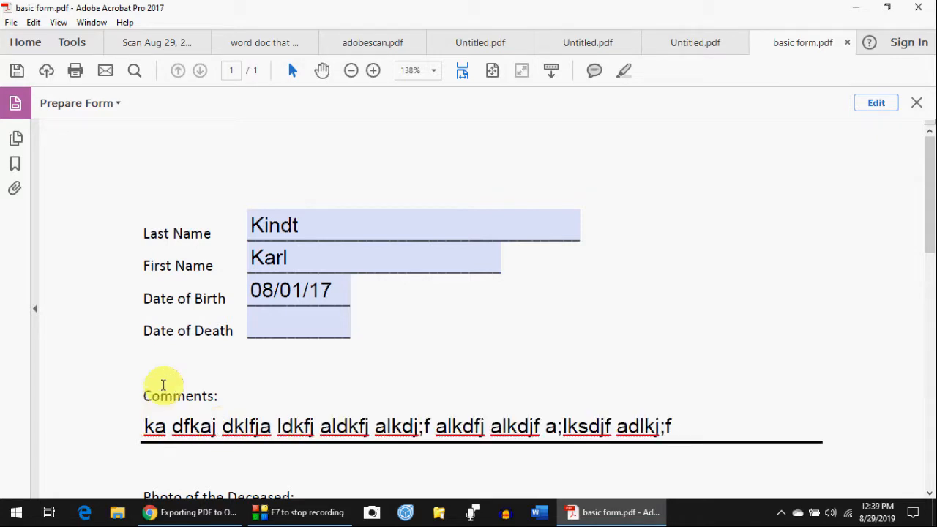
scroll(164, 387, "down", 2)
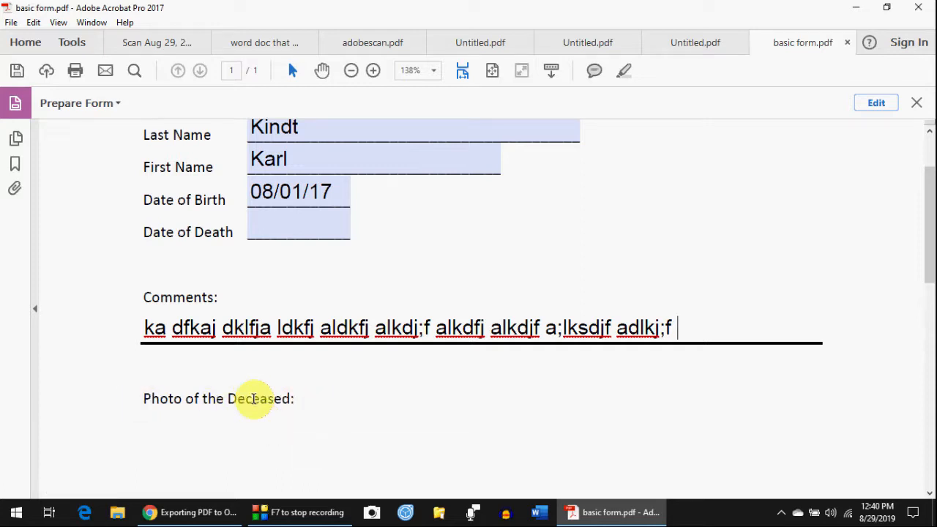
left_click_drag(691, 329, 2, 332)
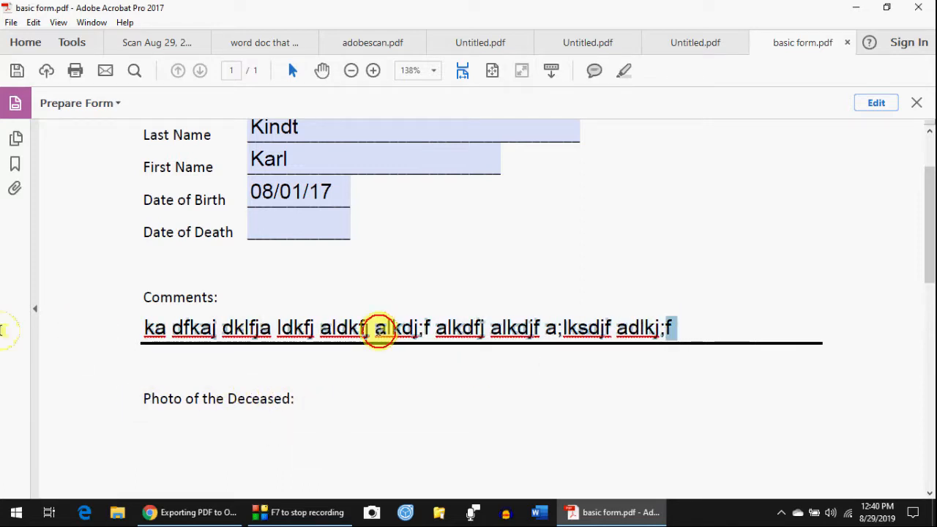
- Delete the Comments, Date of Birth, First Name and Last Name entries, then return to Edit mode
key("Delete")
left_click(342, 197)
double_click(303, 192)
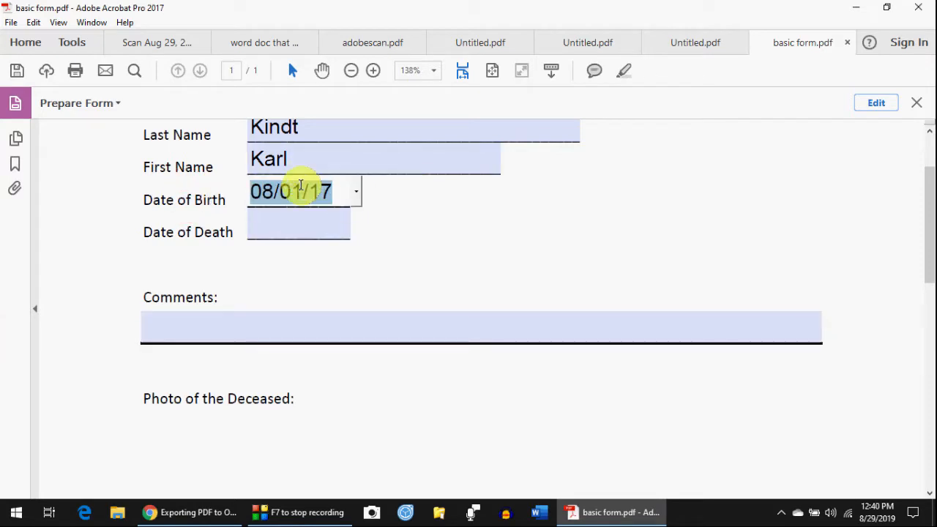
key("Delete")
left_click_drag(301, 162, 193, 166)
key("Delete")
left_click_drag(306, 126, 183, 125)
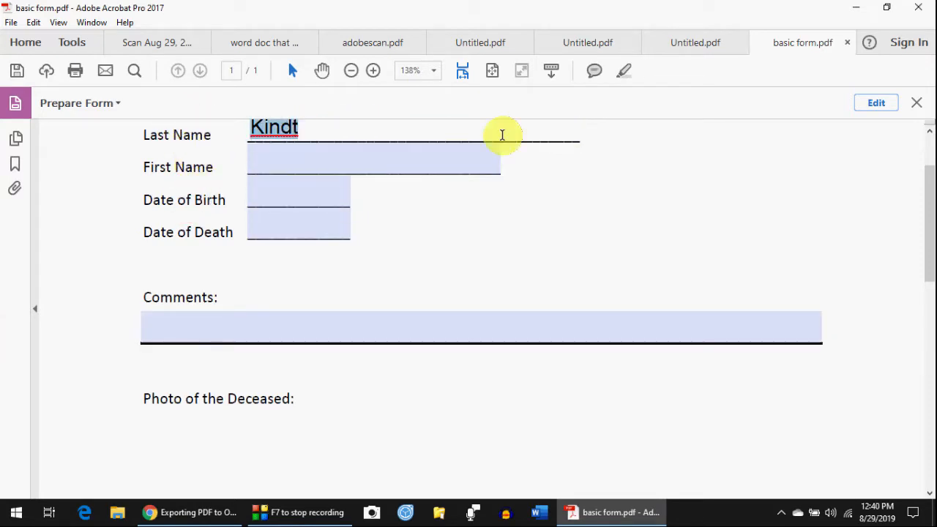
key("Delete")
left_click(881, 110)
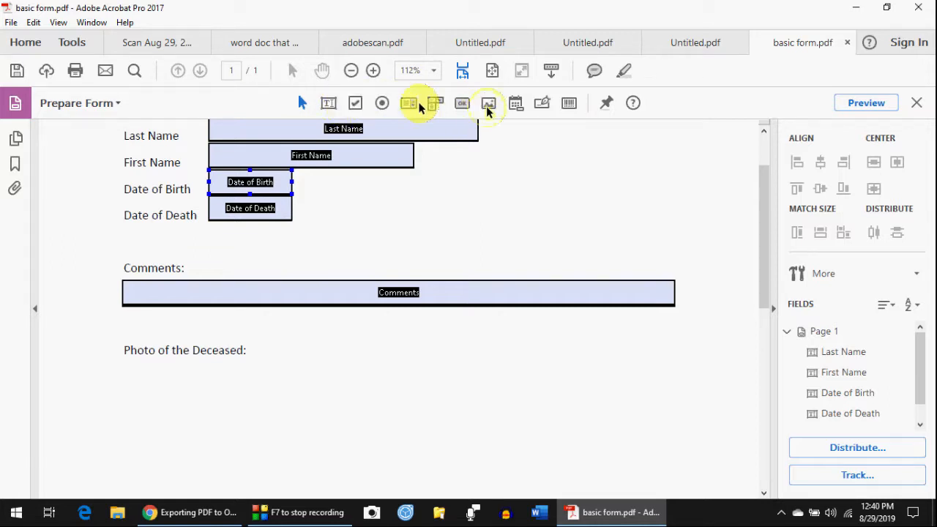
- Draw an image field below 'Photo of the Deceased:' and dismiss its field name popup
left_click(489, 103)
left_click_drag(132, 374, 278, 421)
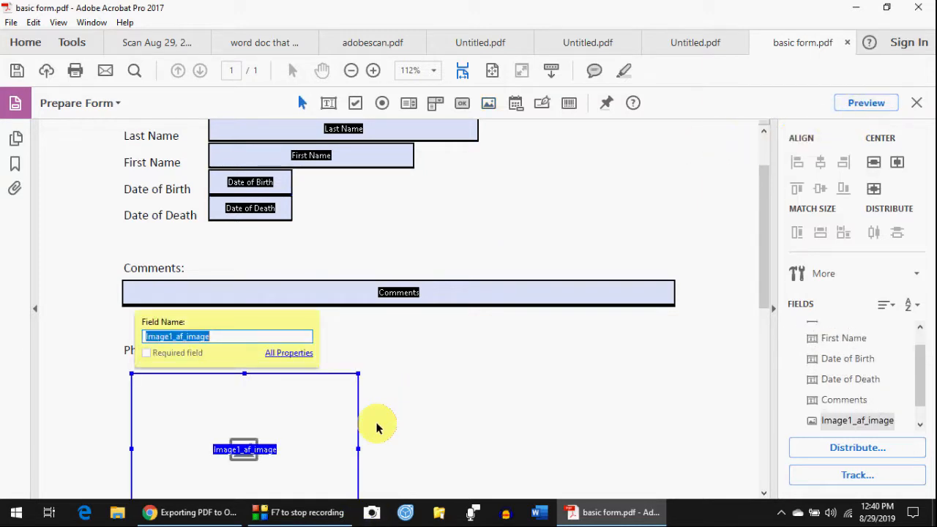
left_click(373, 215)
scroll(370, 216, "up", 2)
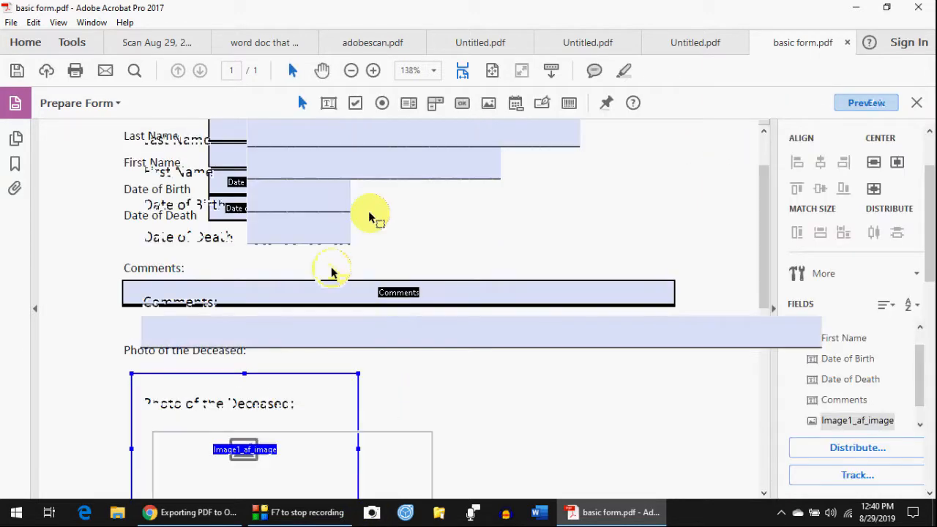
scroll(305, 427, "down", 3)
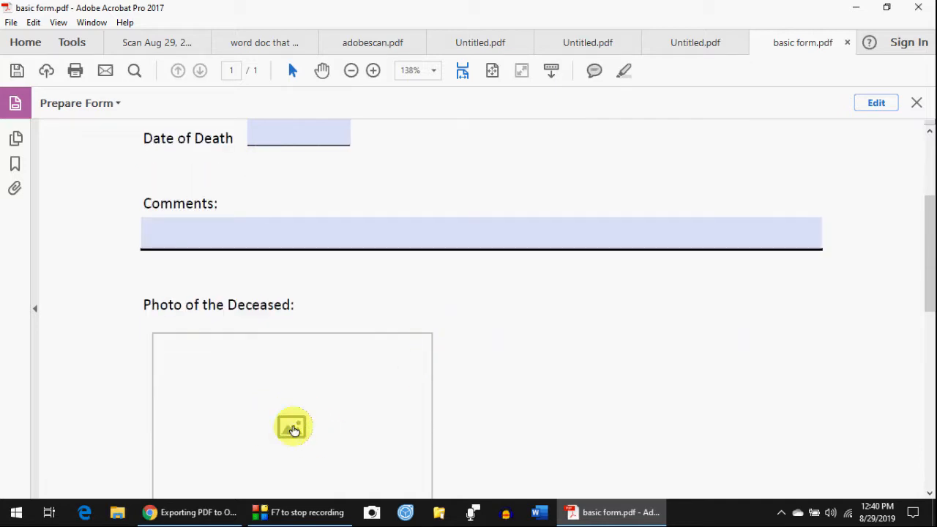
scroll(456, 331, "up", 3)
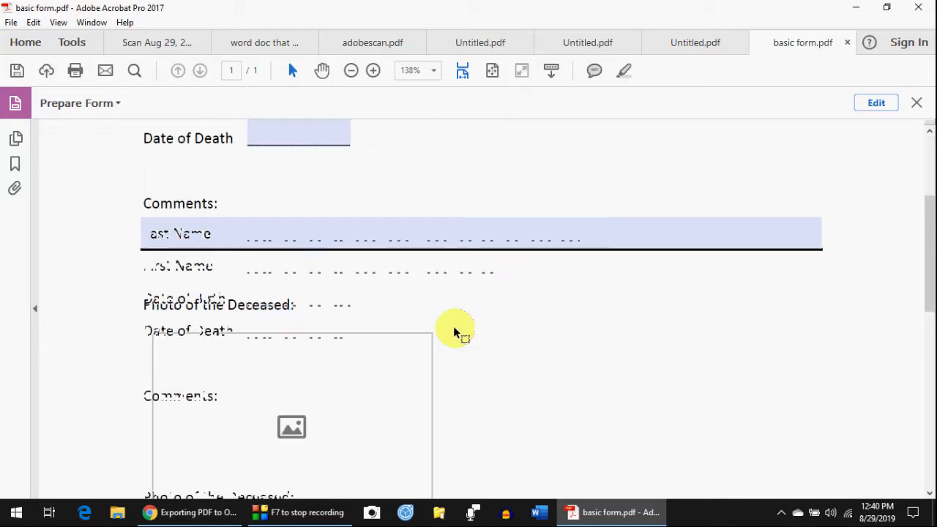
left_click(483, 148)
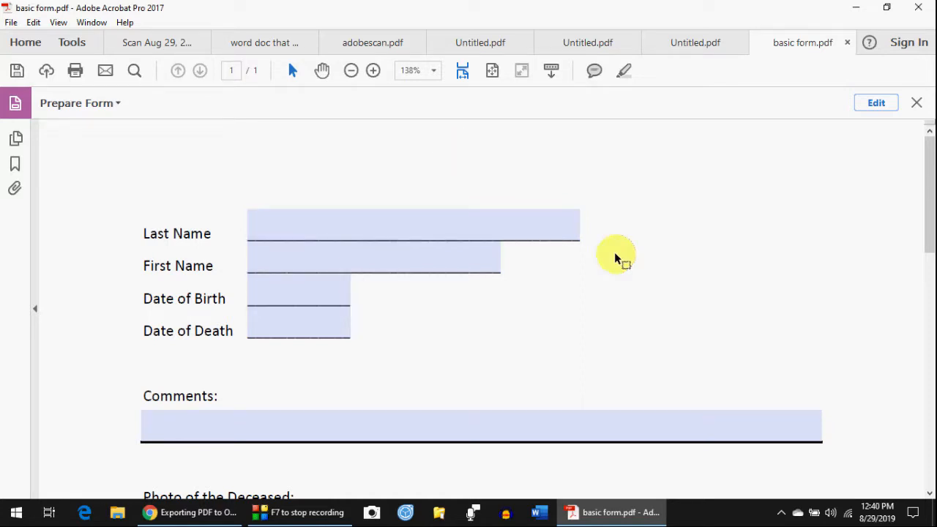
scroll(629, 222, "down", 2)
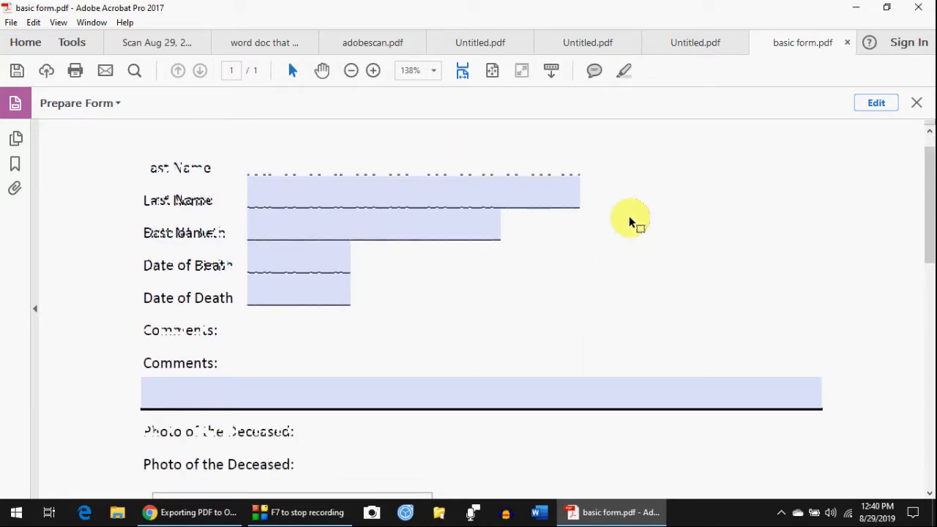
scroll(630, 222, "up", 2)
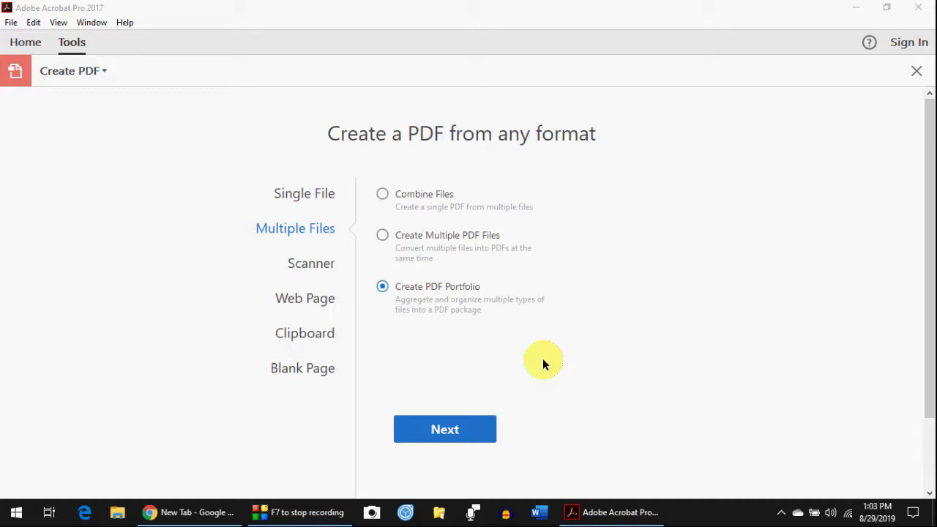
- Continue to the empty Create PDF Portfolio dialog and bring up File Explorer
left_click(458, 434)
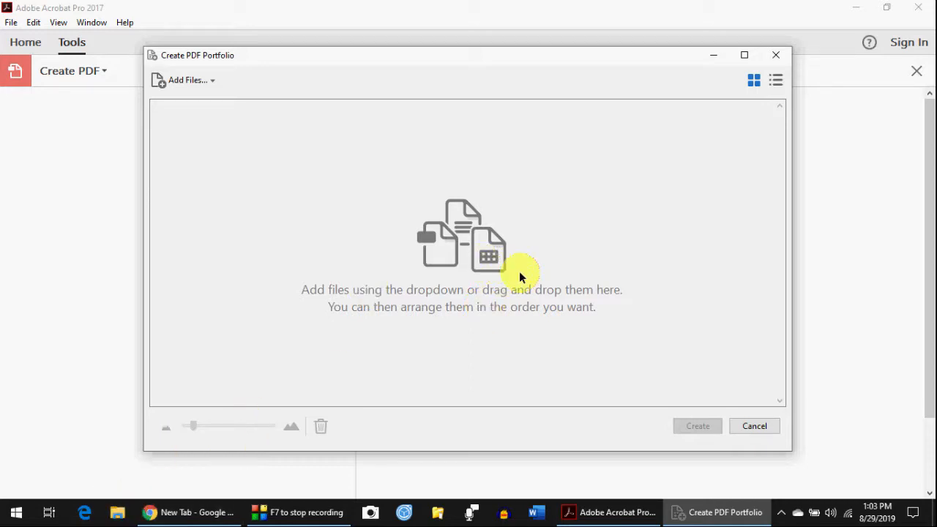
left_click(119, 516)
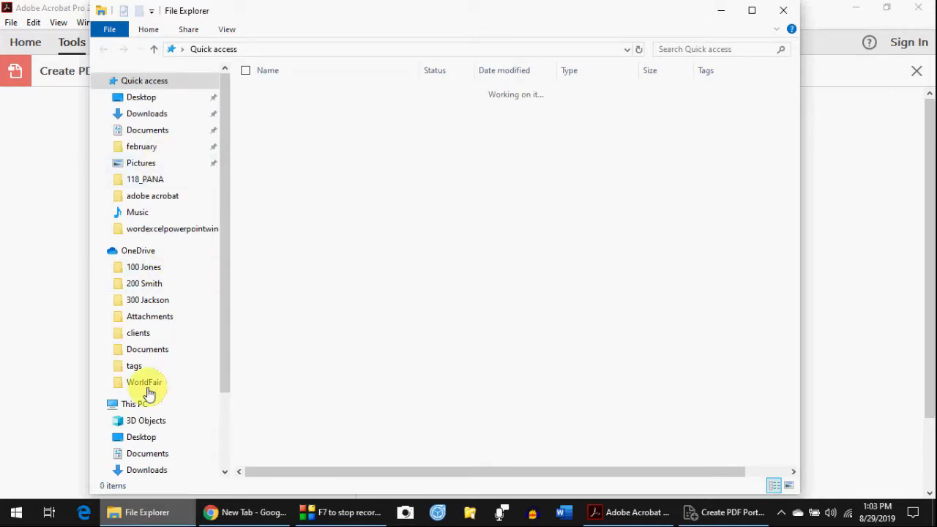
- Drag IMG_1920.JPG from Pictures into the Create PDF Portfolio dialog, then close Explorer
left_click(150, 164)
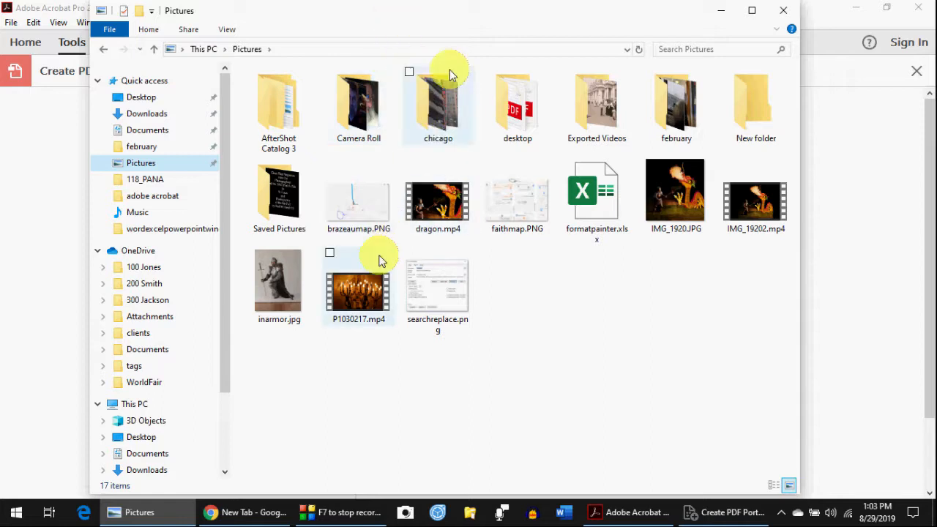
left_click_drag(450, 13, 140, 80)
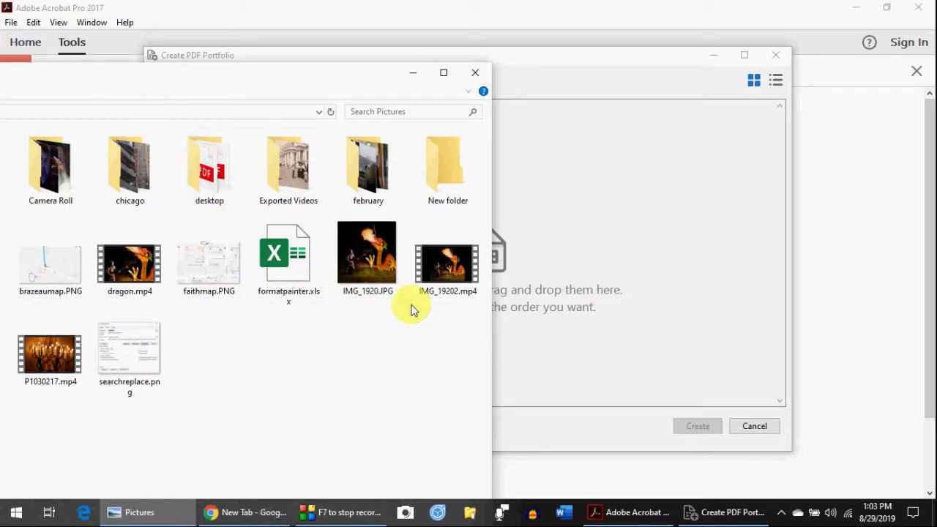
left_click_drag(368, 250, 430, 265)
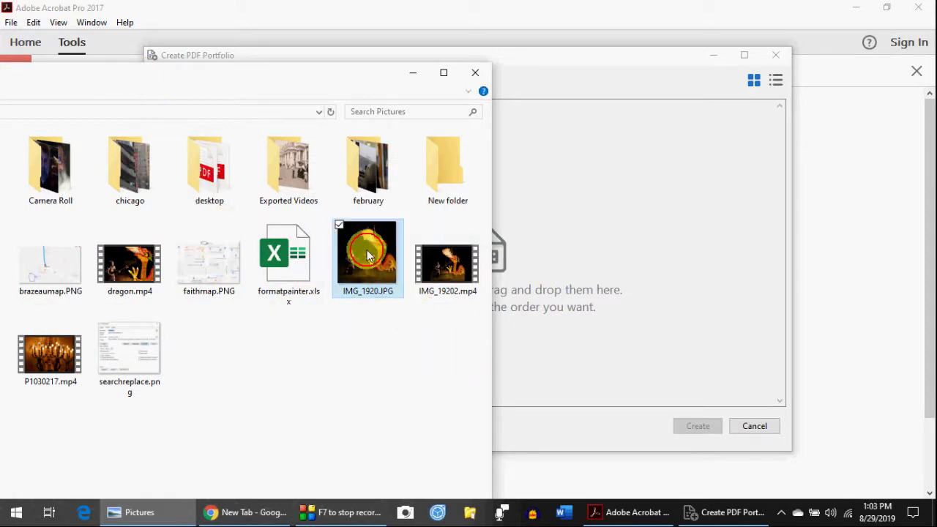
left_click_drag(368, 256, 586, 251)
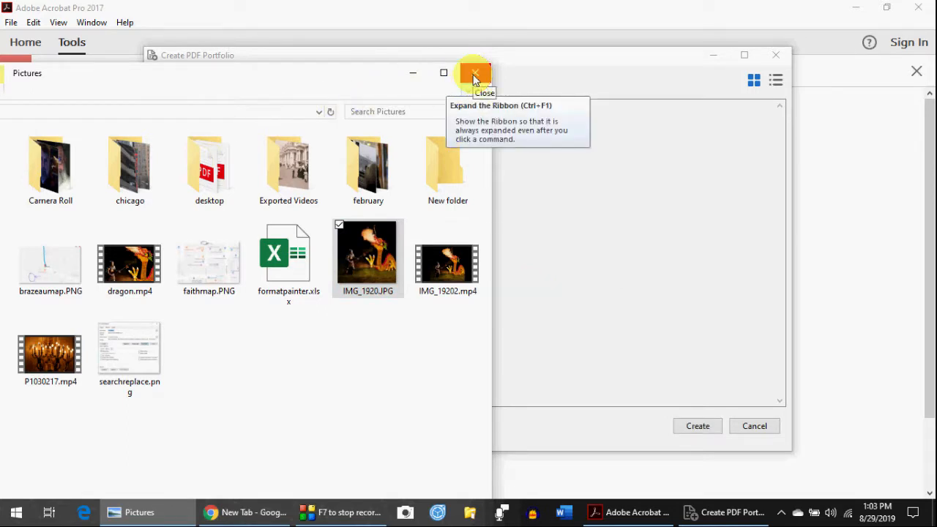
left_click(475, 76)
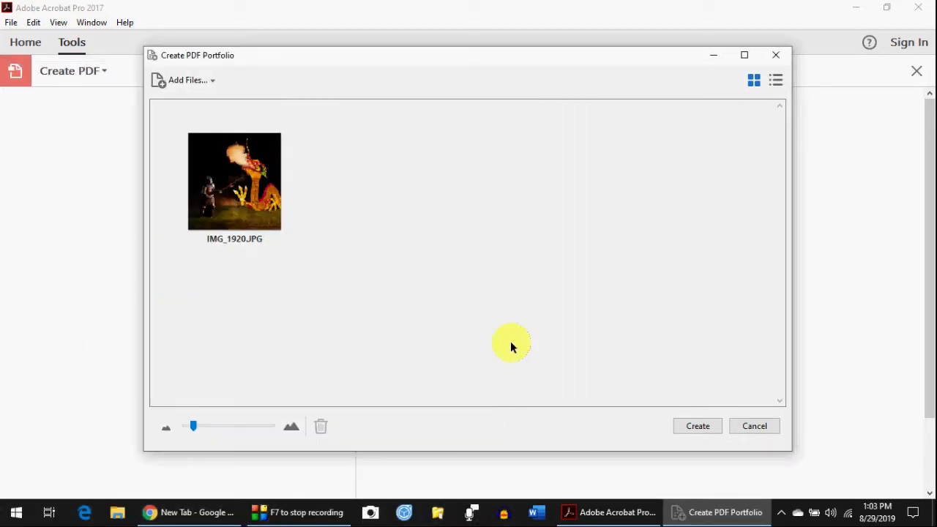
- Add buscardwithvideo.pdf from the Downloads folder to the portfolio
left_click(202, 84)
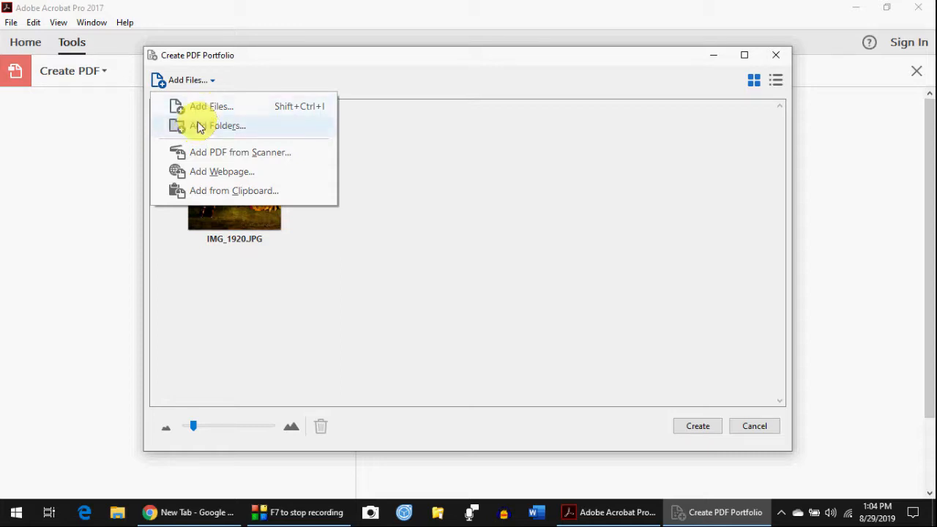
left_click(202, 108)
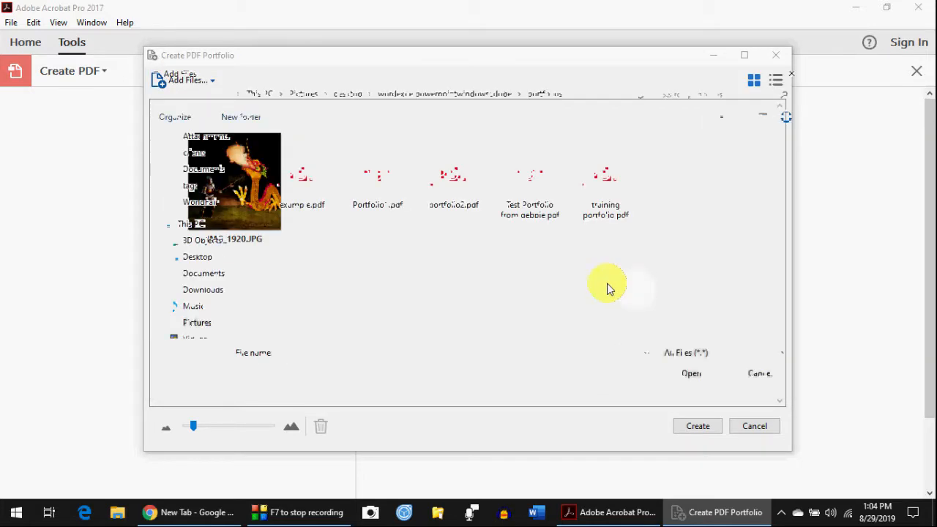
left_click(212, 290)
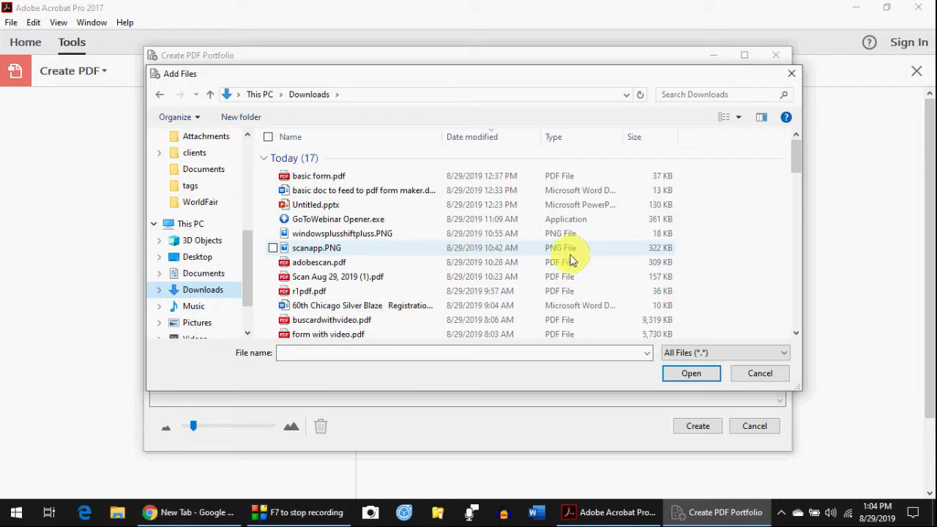
scroll(450, 252, "down", 1)
scroll(450, 253, "down", 1)
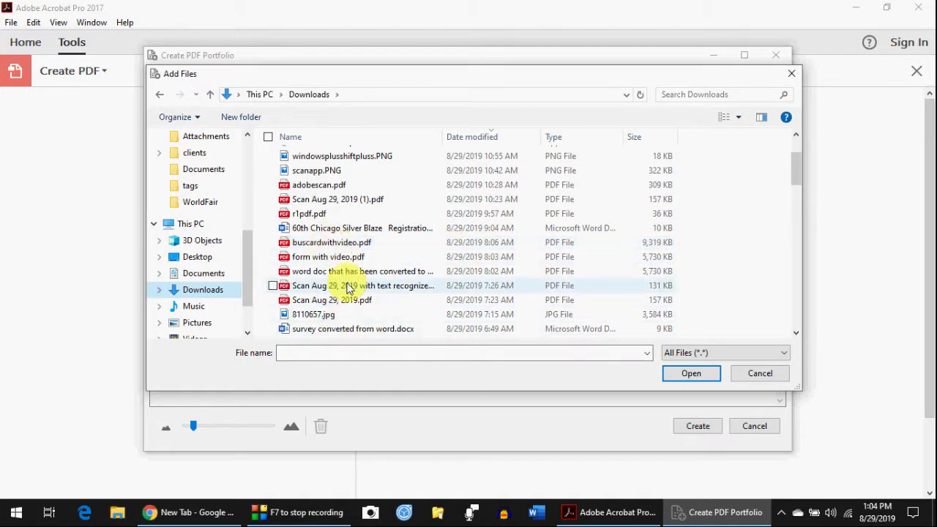
left_click(331, 243)
left_click(692, 376)
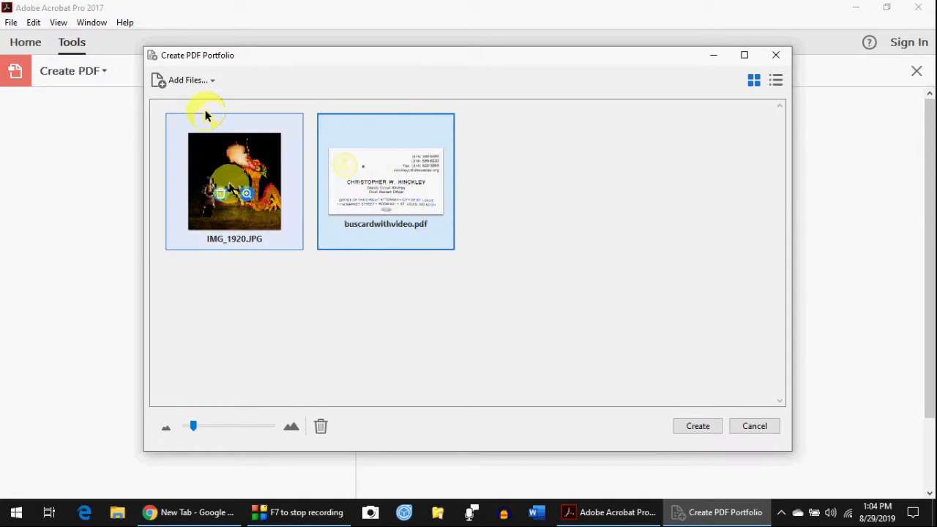
- Add 1904 worlds fair april 27.ppt from the OneDrive WorldFair folder to the portfolio
left_click(191, 82)
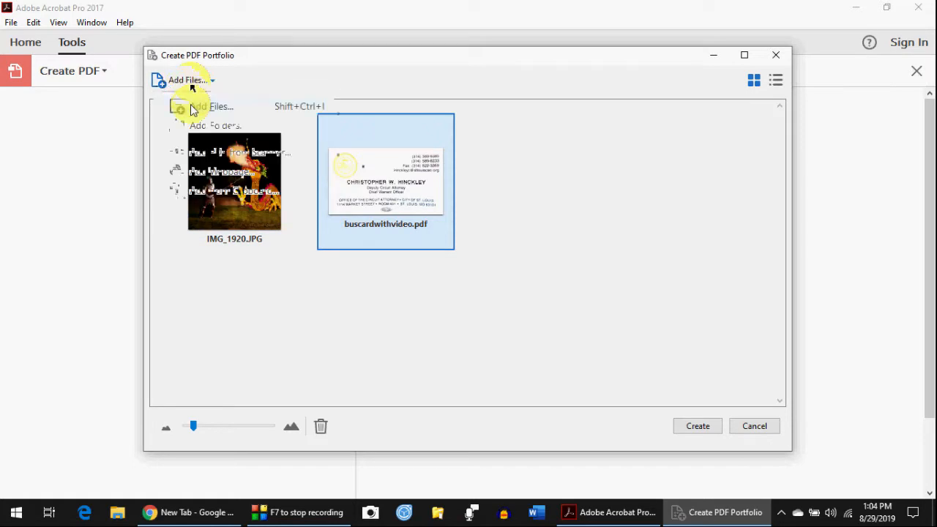
left_click(192, 108)
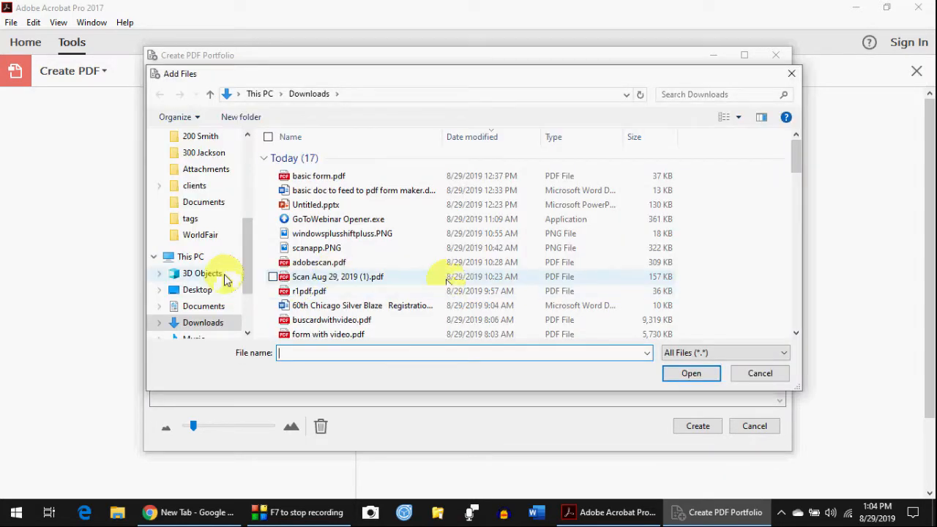
left_click(224, 233)
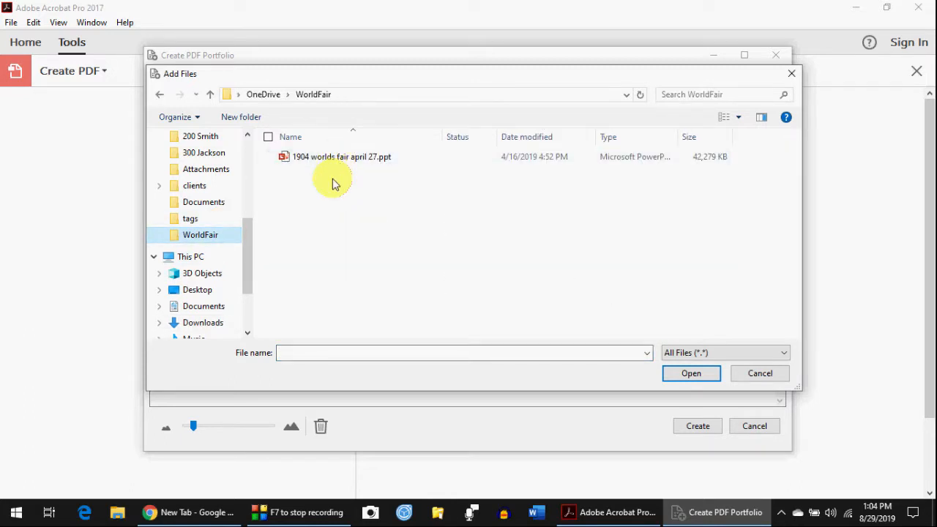
left_click(337, 161)
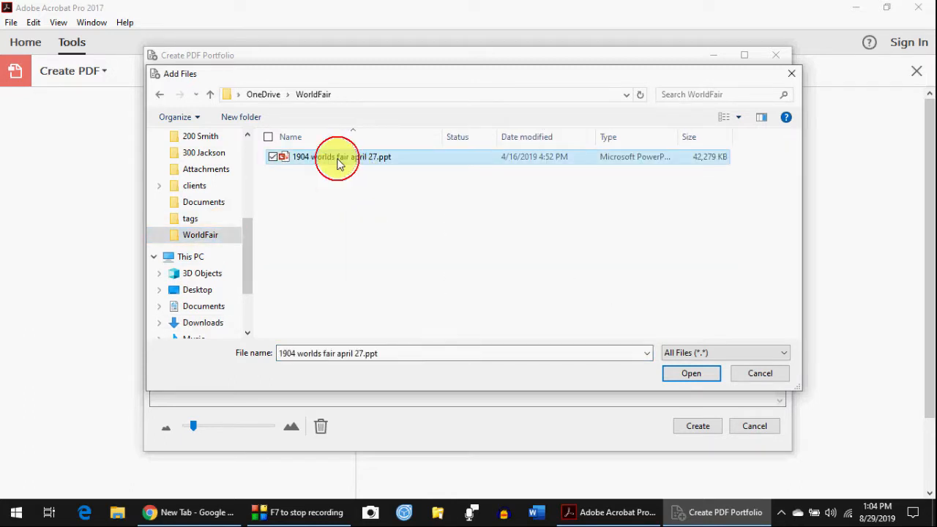
left_click(707, 374)
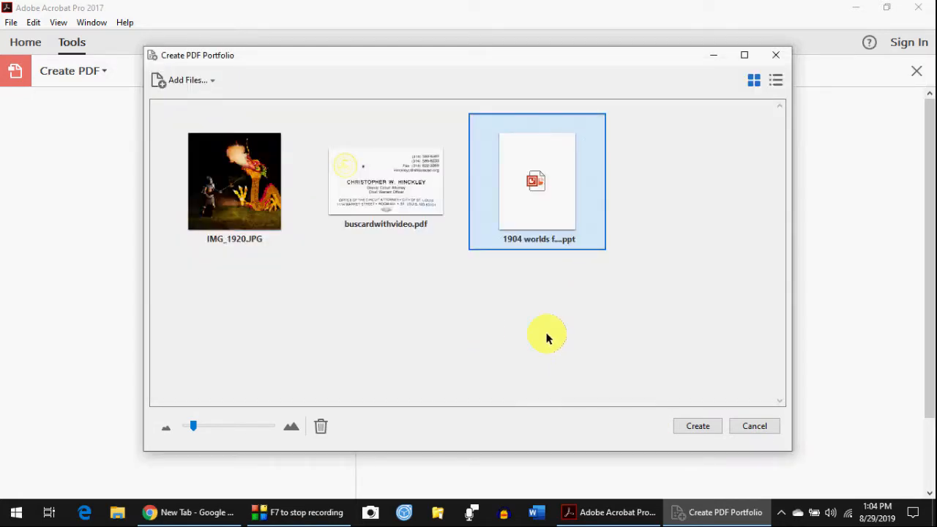
left_click(188, 83)
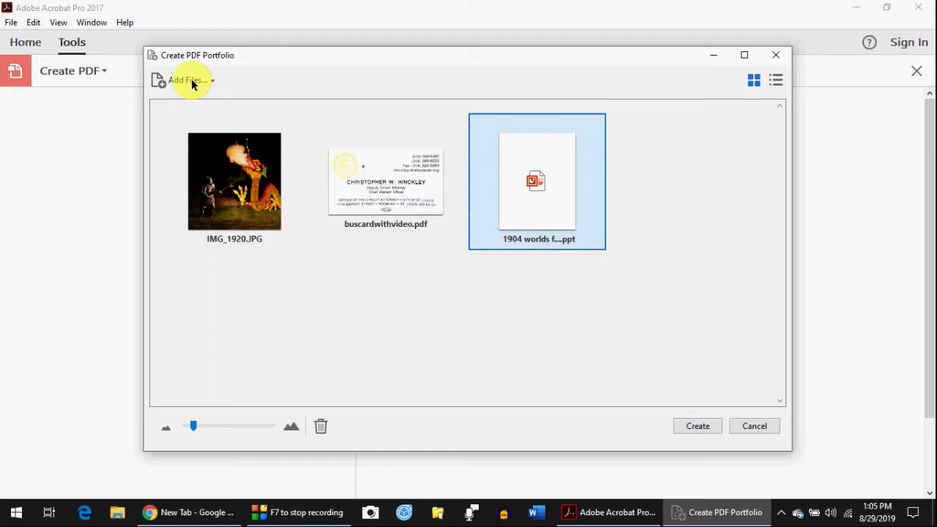
- Show the Add Files dropdown choices in the Create PDF Portfolio dialog
left_click(192, 84)
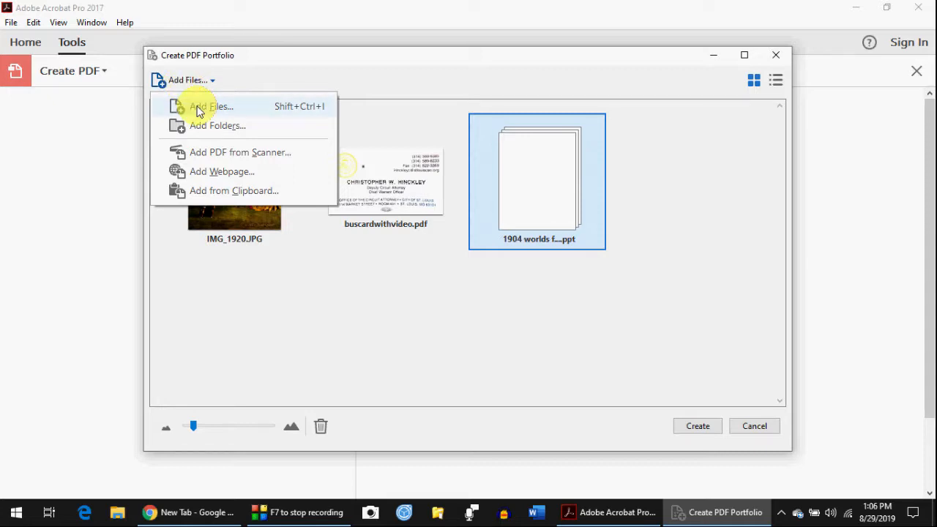
- Add the harmonica club MP3 from the Music folder as the fourth portfolio file
left_click(199, 110)
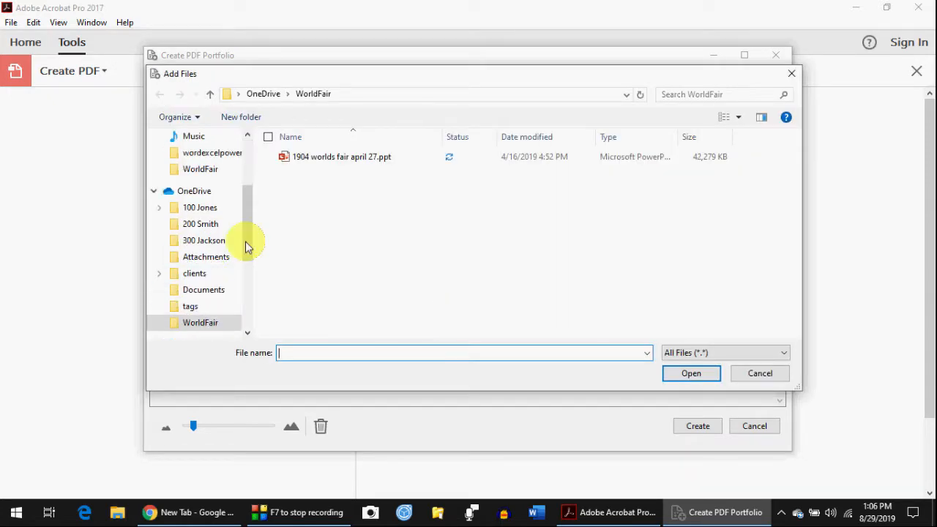
left_click_drag(245, 241, 245, 188)
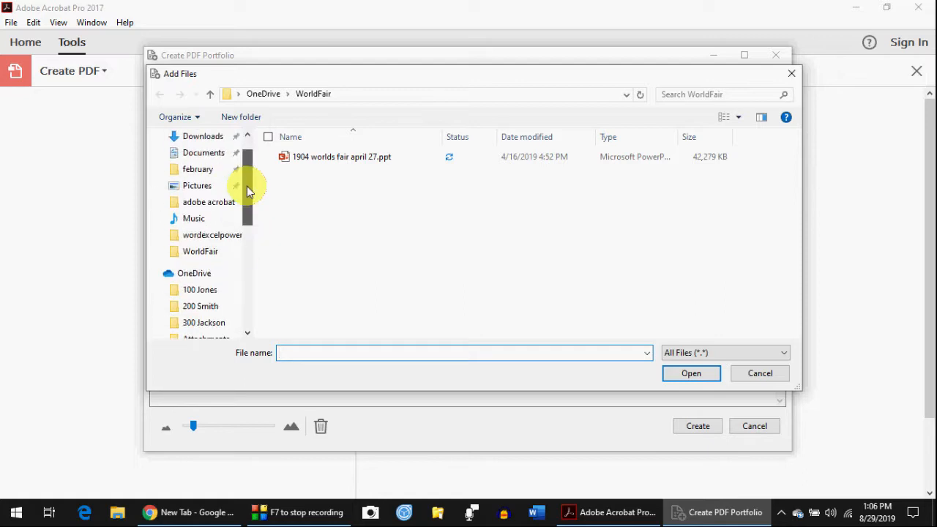
left_click(196, 236)
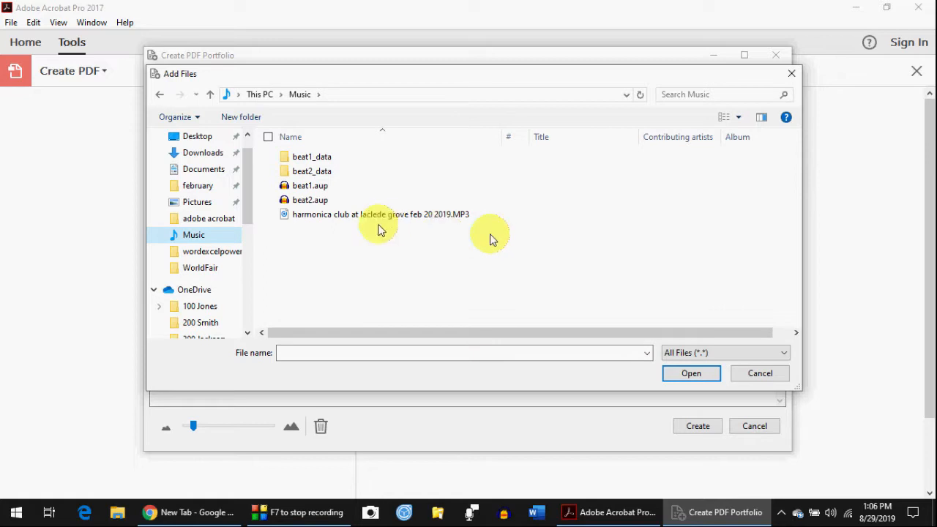
left_click(371, 217)
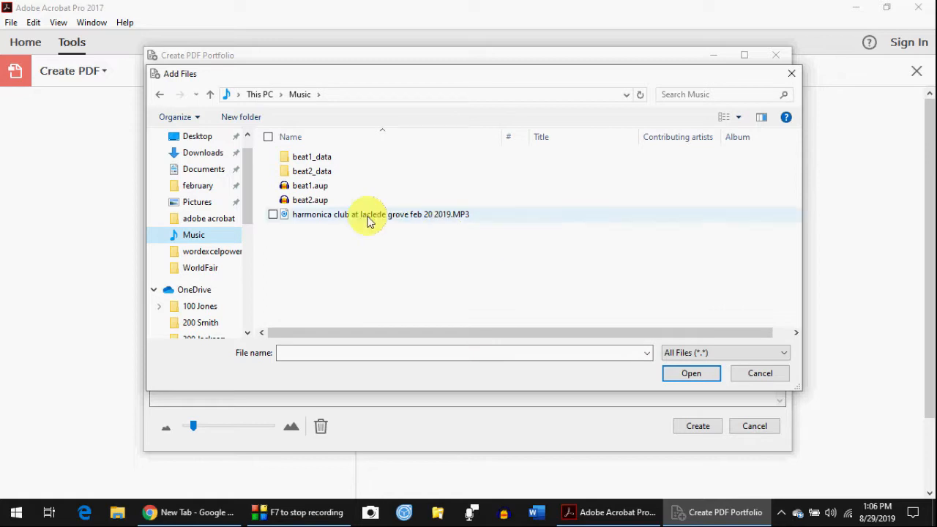
left_click(694, 376)
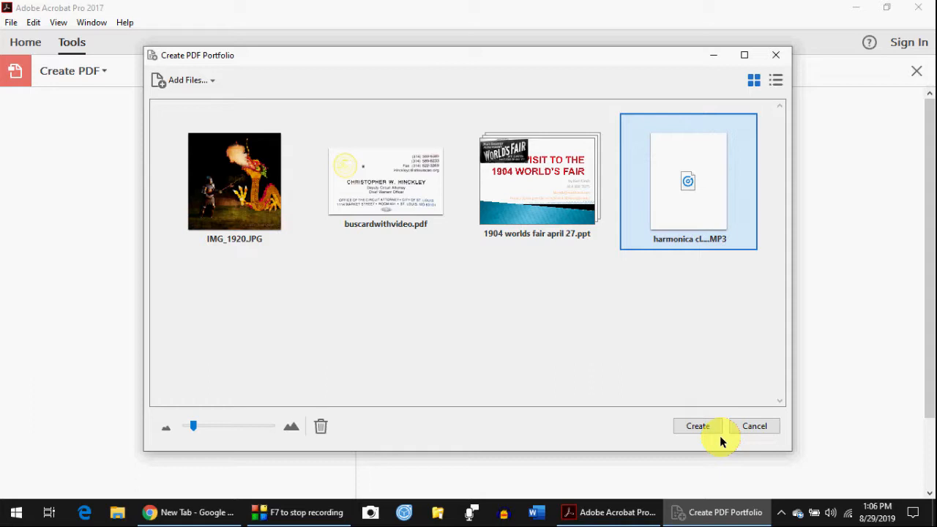
- Create Portfolio1.pdf and view its IMG_1920.JPG, buscardwithvideo.pdf and 1904 worlds fair ppt entries
left_click(719, 436)
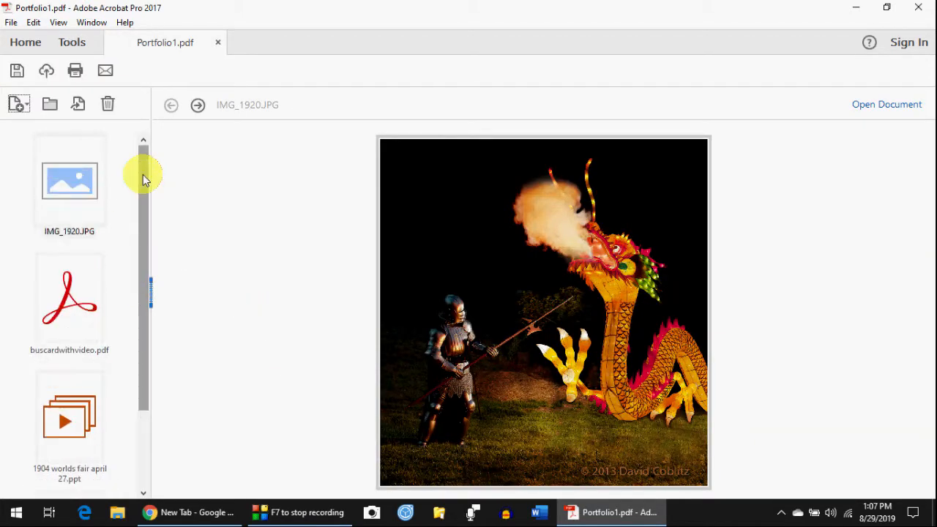
left_click_drag(142, 174, 140, 317)
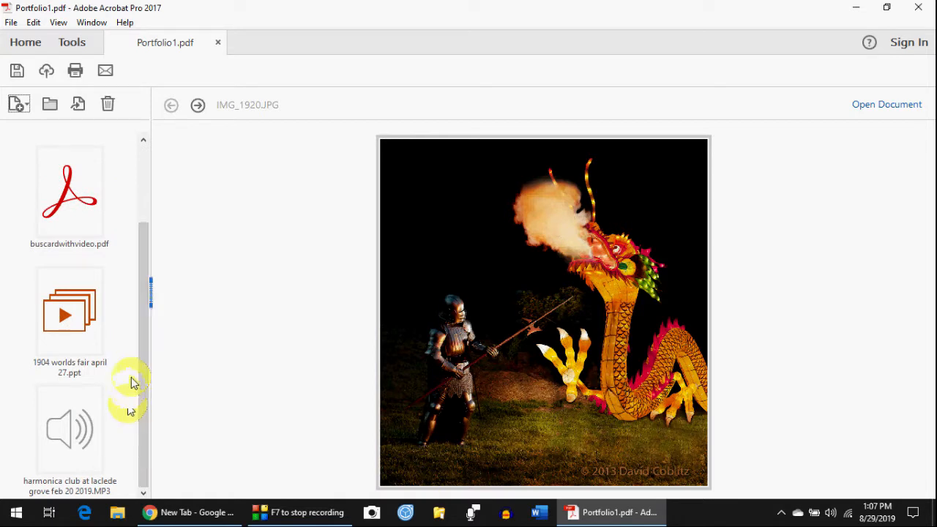
left_click_drag(138, 316, 147, 203)
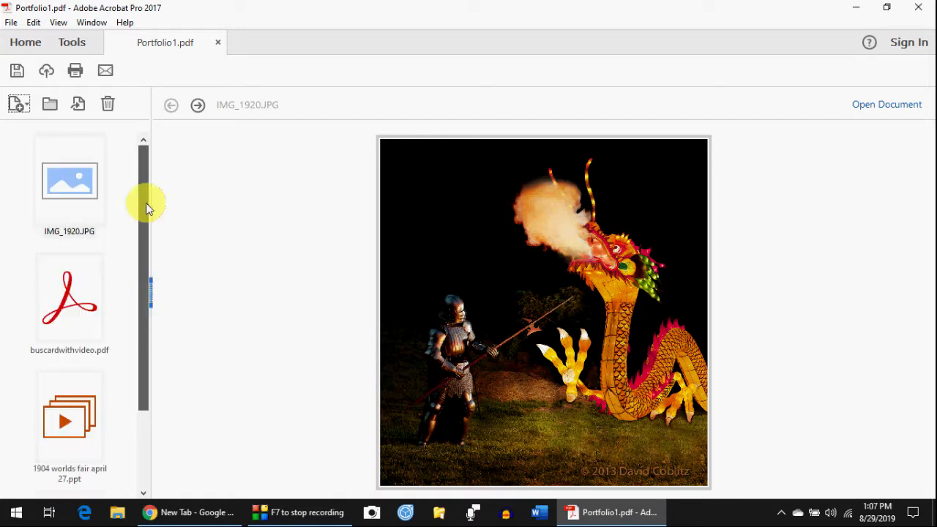
left_click(84, 189)
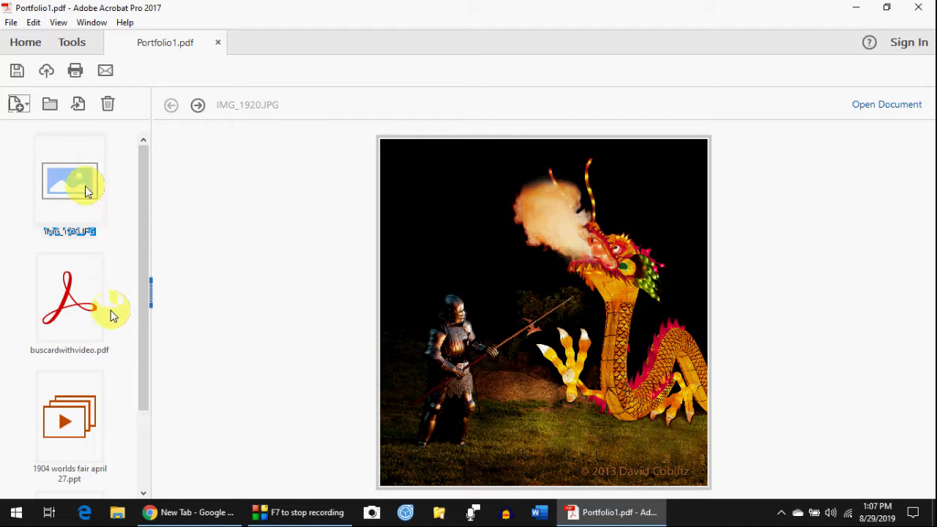
left_click(70, 308)
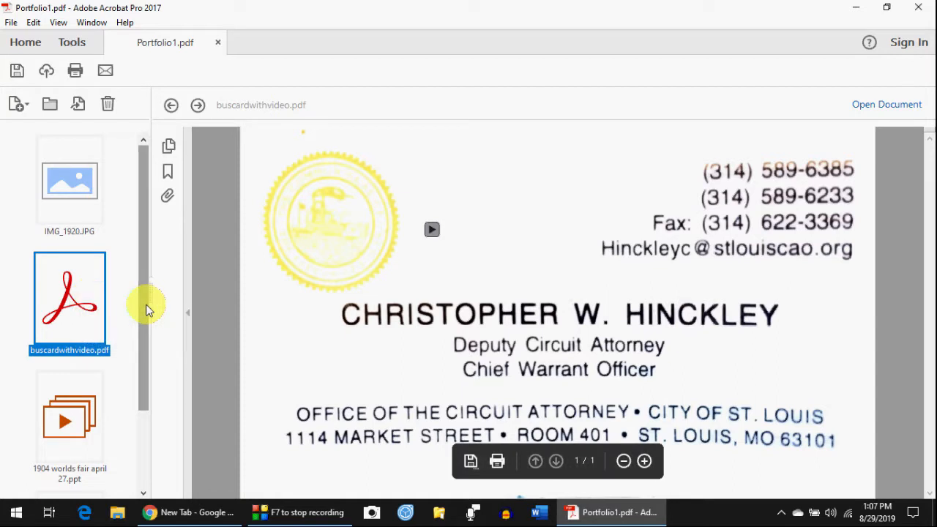
left_click_drag(145, 309, 142, 409)
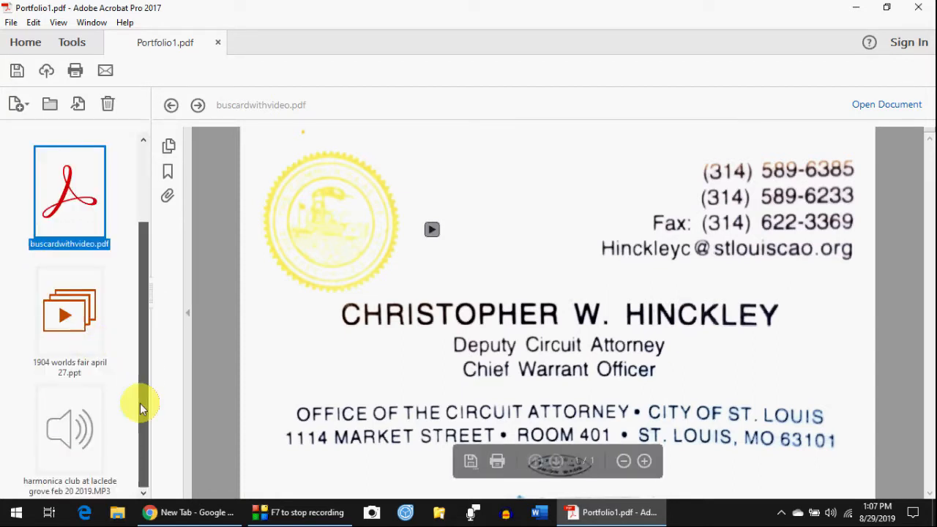
left_click(68, 313)
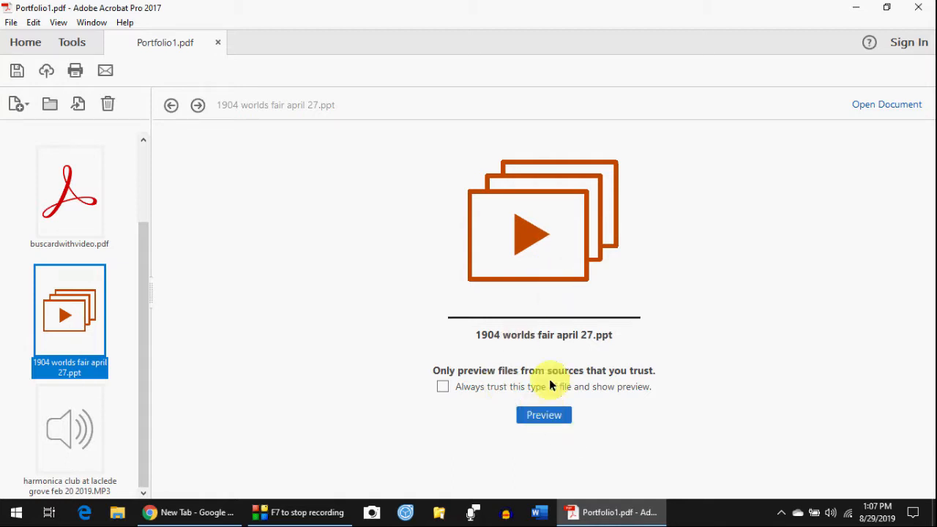
- Always trust this file type, preview the slideshow, and advance three slides to horse and mule power
left_click(442, 387)
left_click(545, 415)
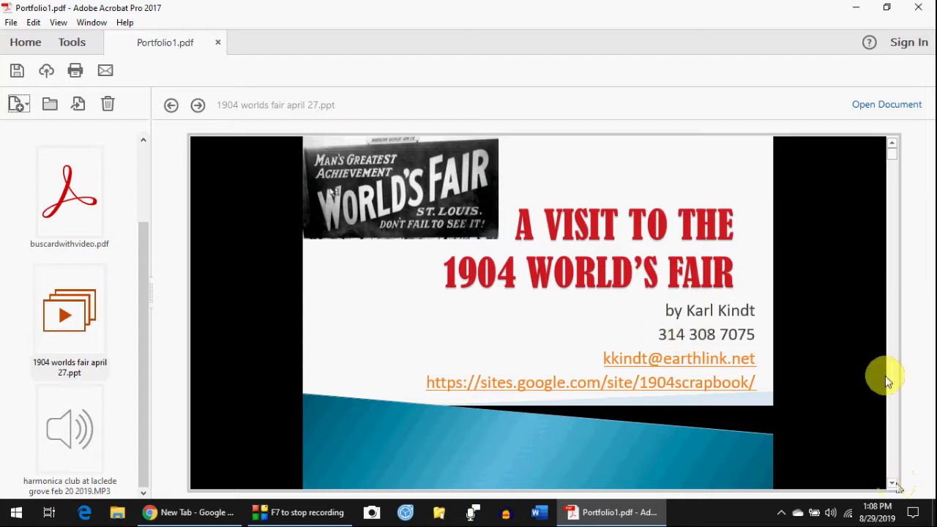
left_click(893, 484)
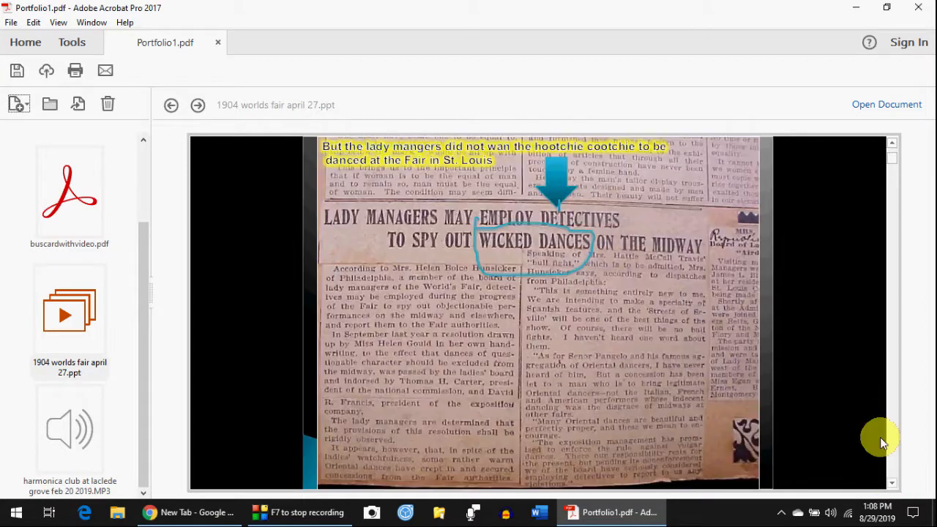
left_click(891, 484)
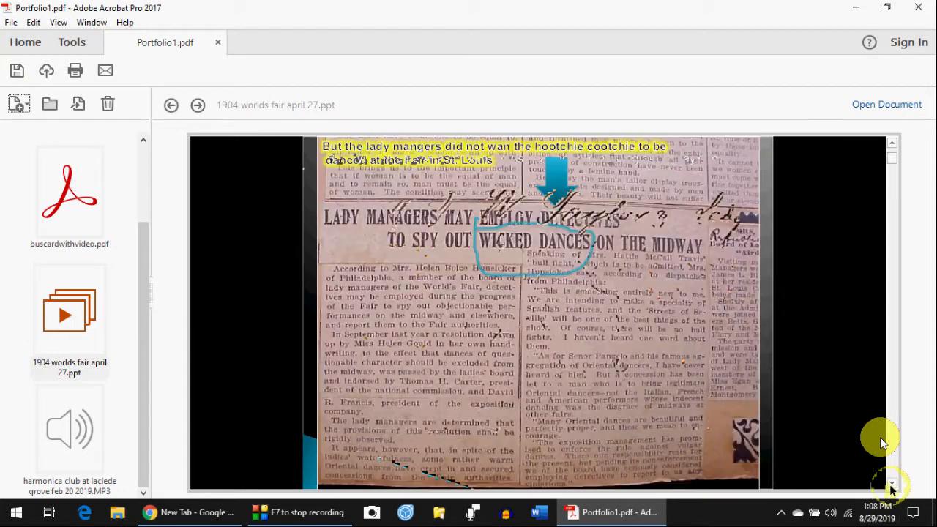
left_click(893, 485)
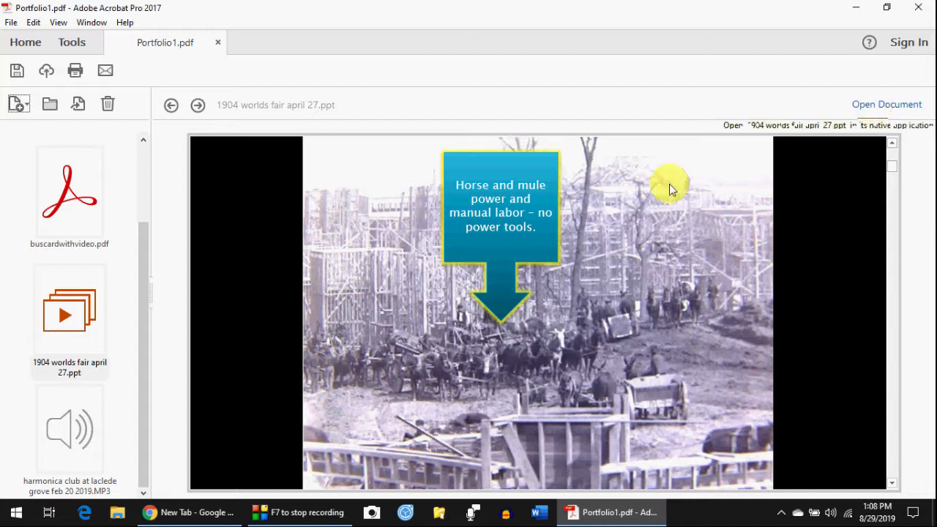
- View the harmonica club MP3 entry, then choose Add Web Content from the Add Files menu
left_click(74, 439)
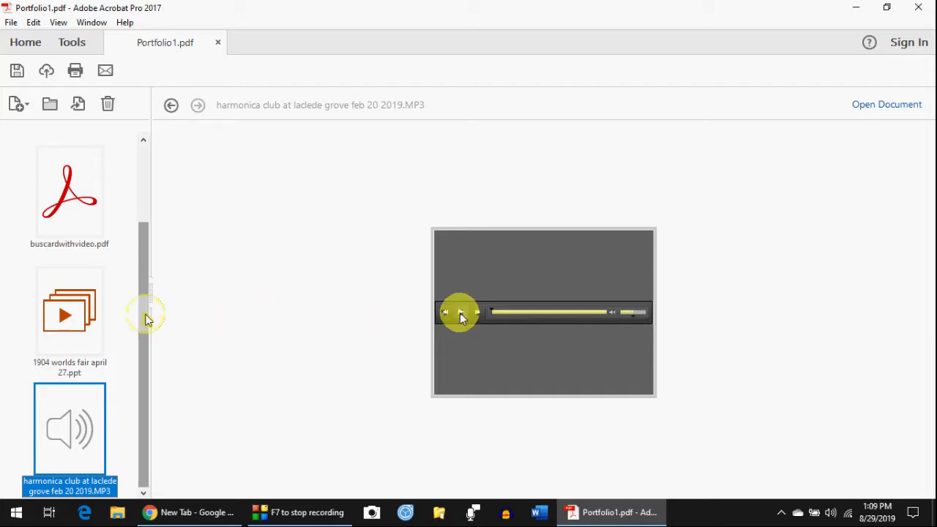
left_click_drag(146, 314, 144, 234)
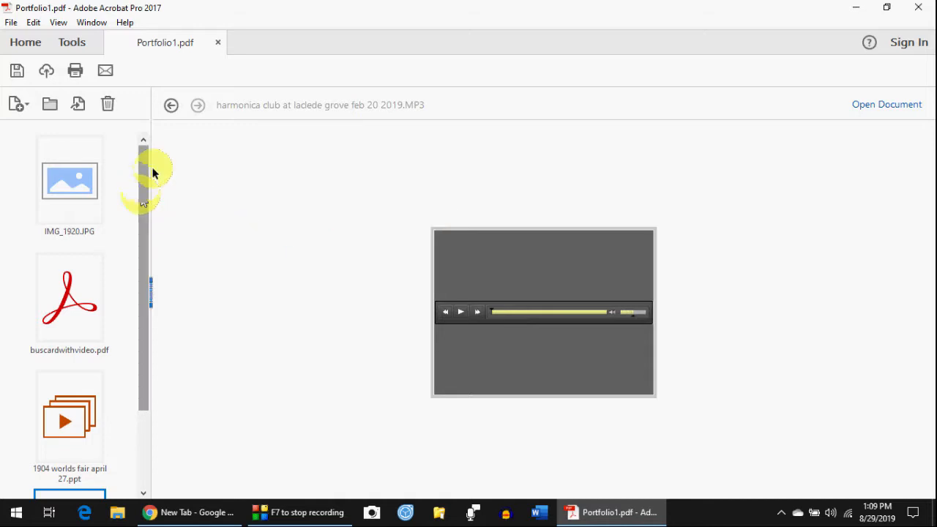
left_click(19, 108)
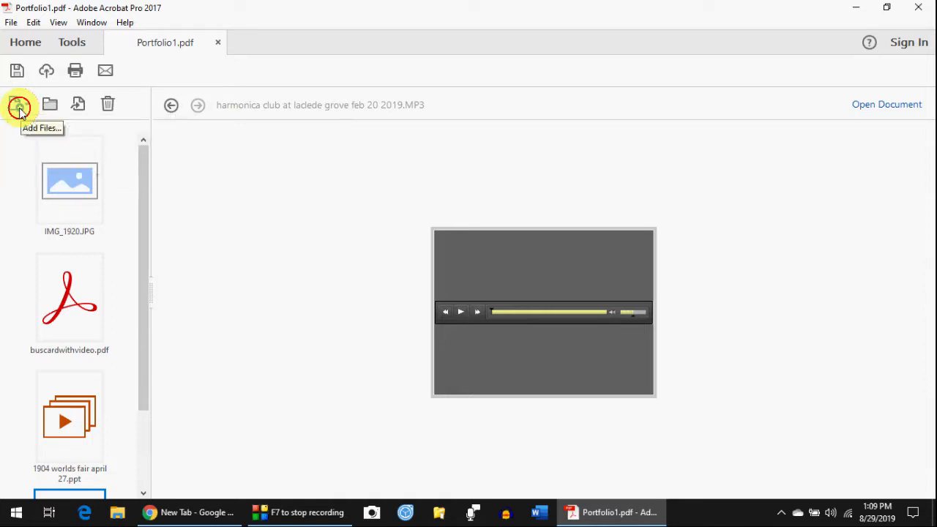
left_click(69, 170)
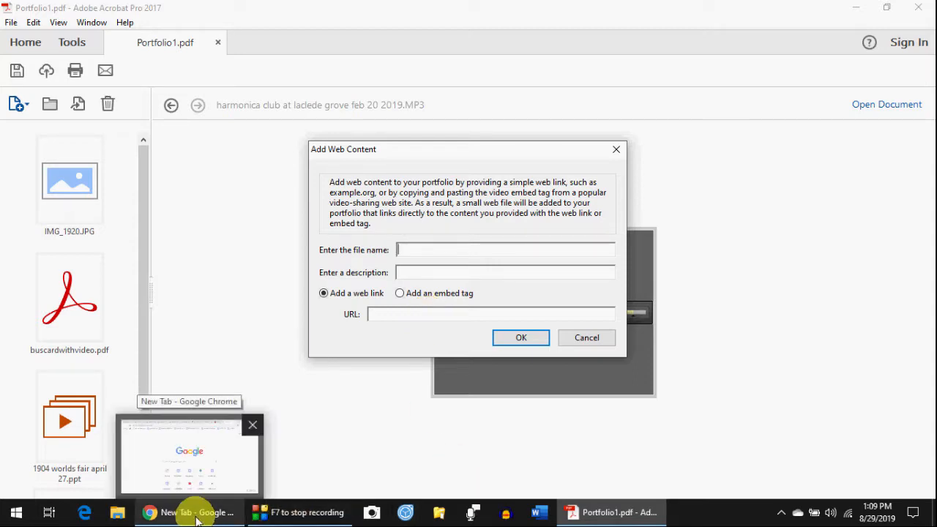
- Select the Q and A page's URL in Chrome and return to Acrobat's Add Web Content form
left_click(198, 517)
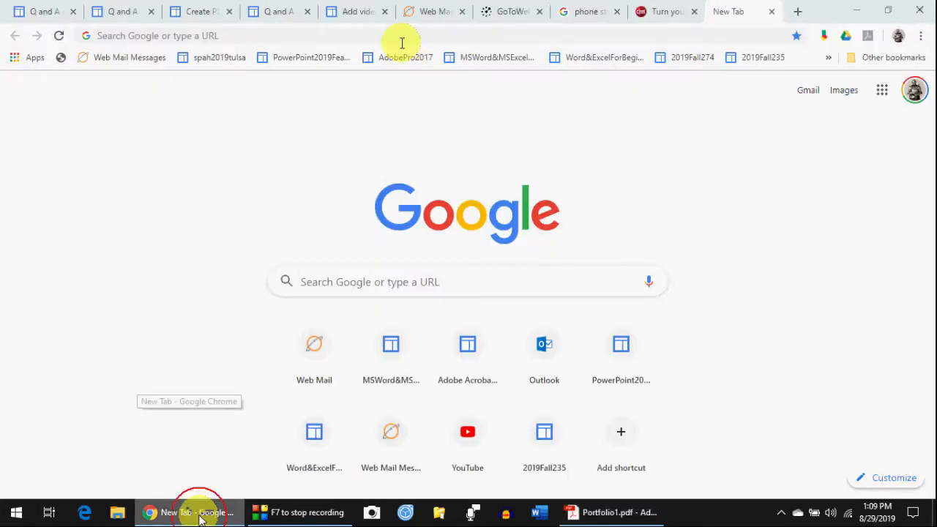
left_click(293, 13)
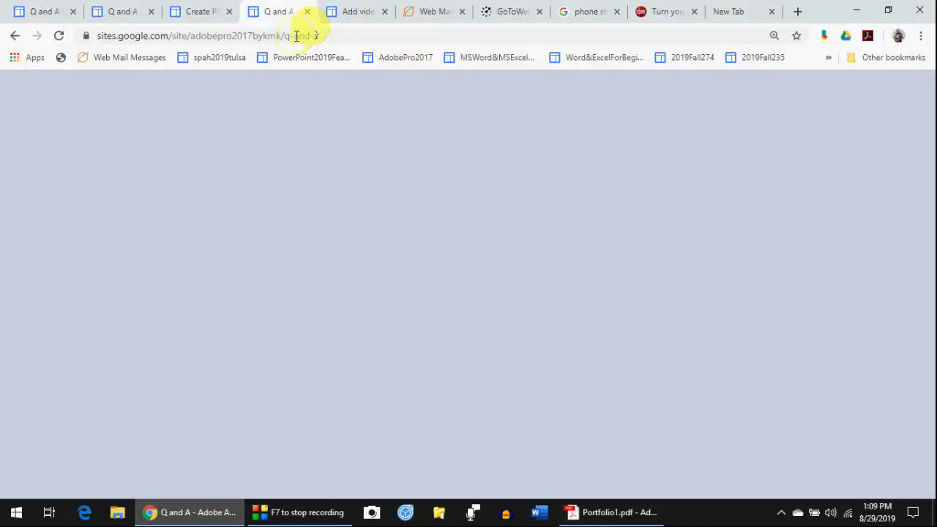
left_click(334, 36)
key("ctrl+c")
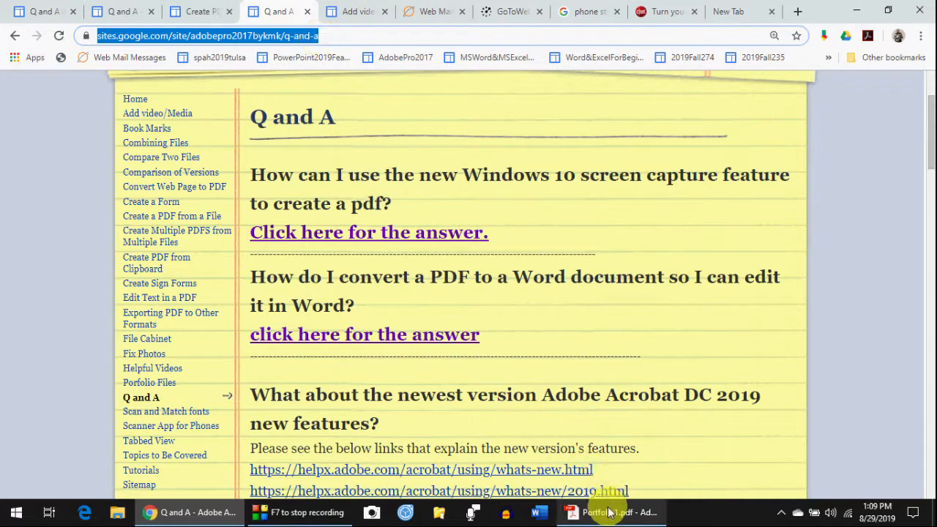
left_click(597, 514)
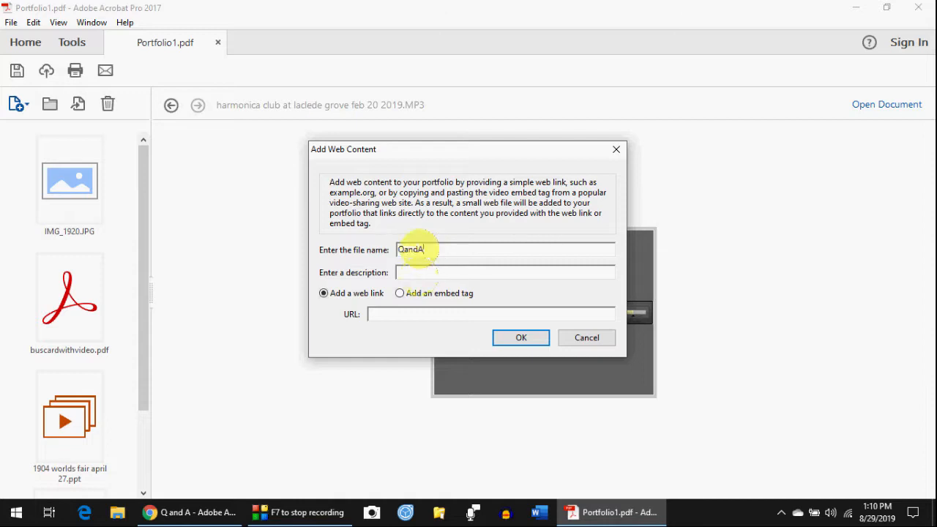
- Paste the copied Q and A page address as the web link and describe it as 'questions and answers'
left_click(421, 271)
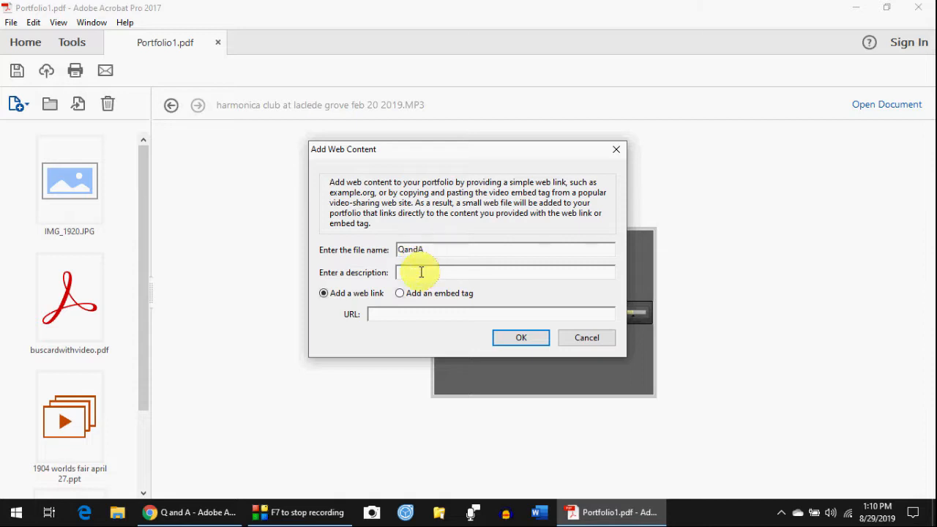
left_click(405, 315)
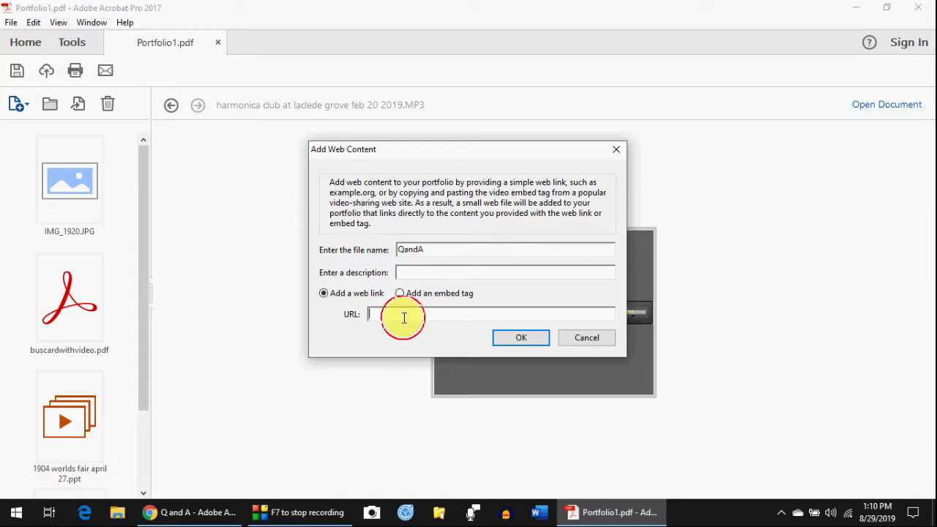
key("ctrl+v")
left_click(418, 273)
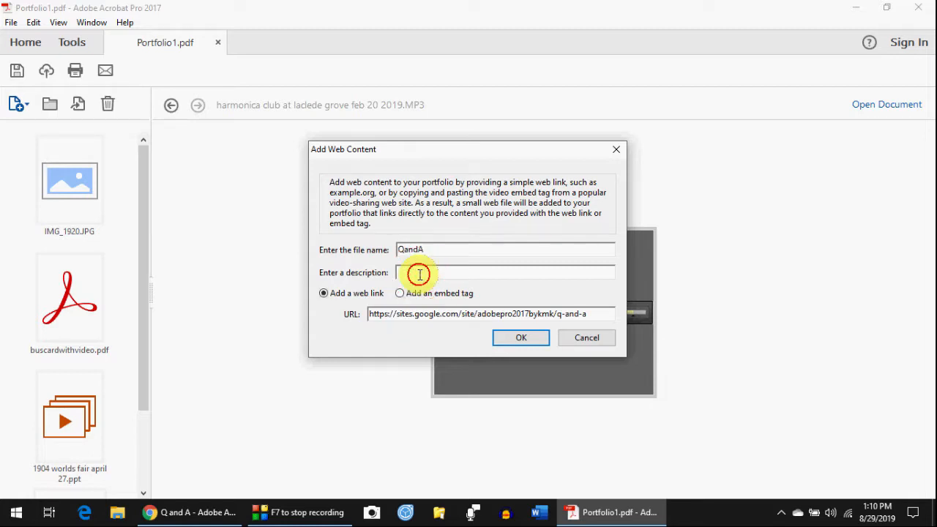
type("uestions and answers")
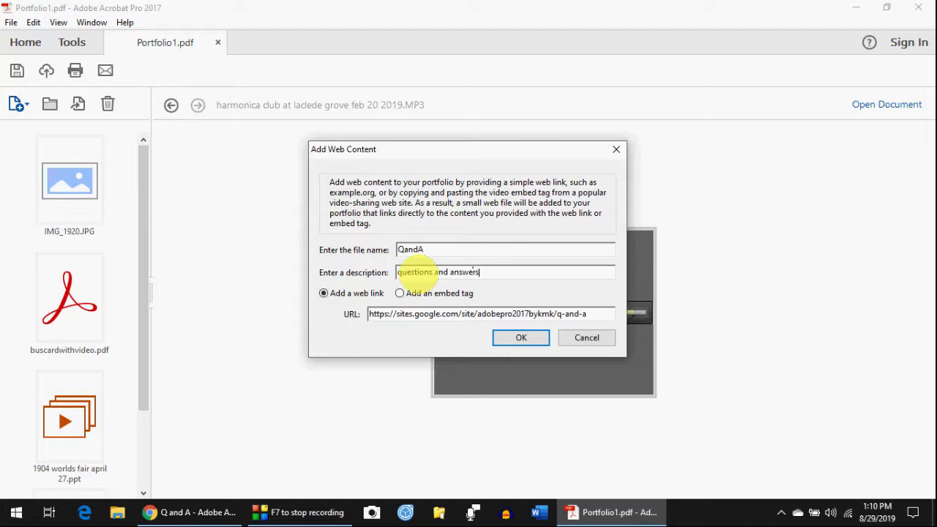
left_click(521, 338)
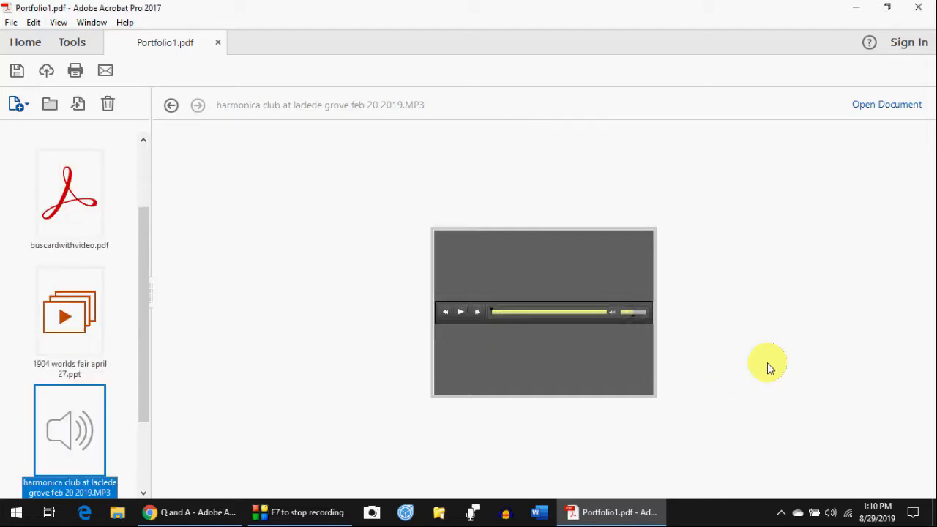
- Scroll to the bottom of the portfolio file list and preview the QandA.html web page item
left_click(144, 327)
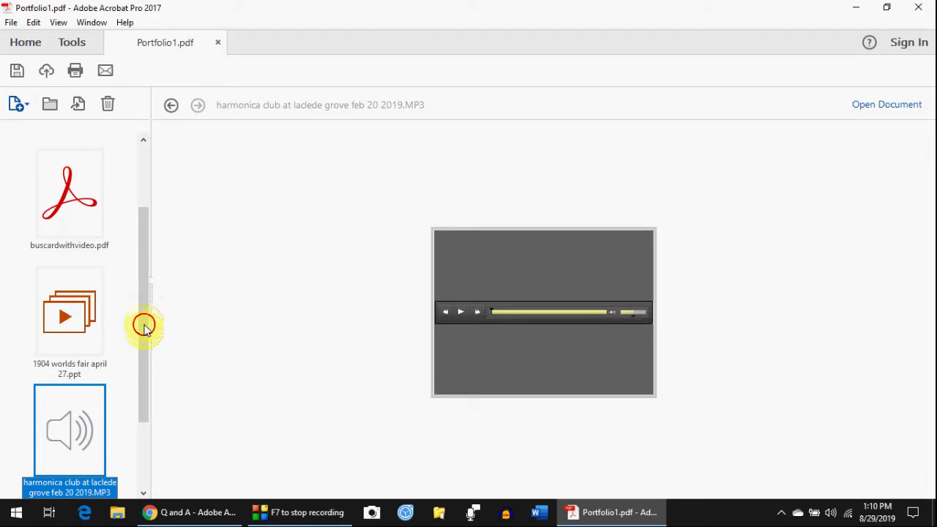
left_click(142, 279)
left_click_drag(147, 216, 148, 168)
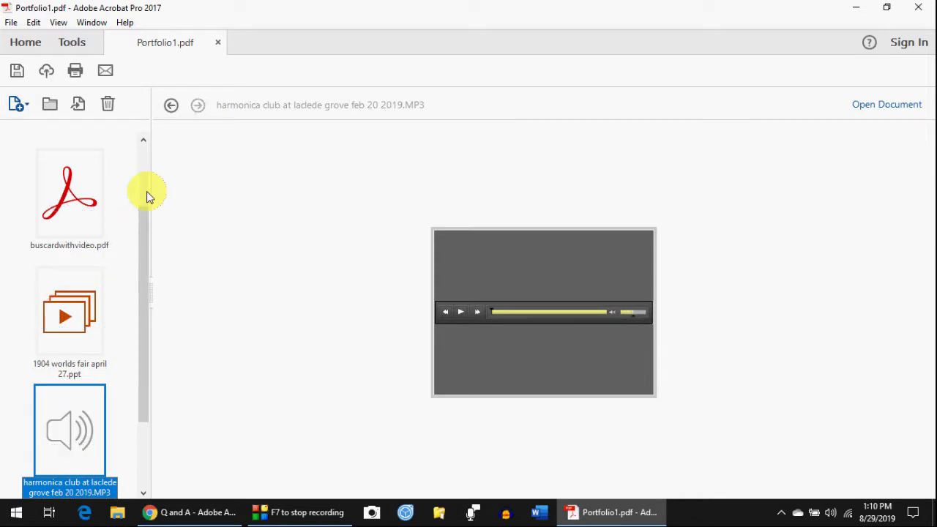
left_click_drag(145, 224, 142, 181)
left_click_drag(141, 220, 139, 401)
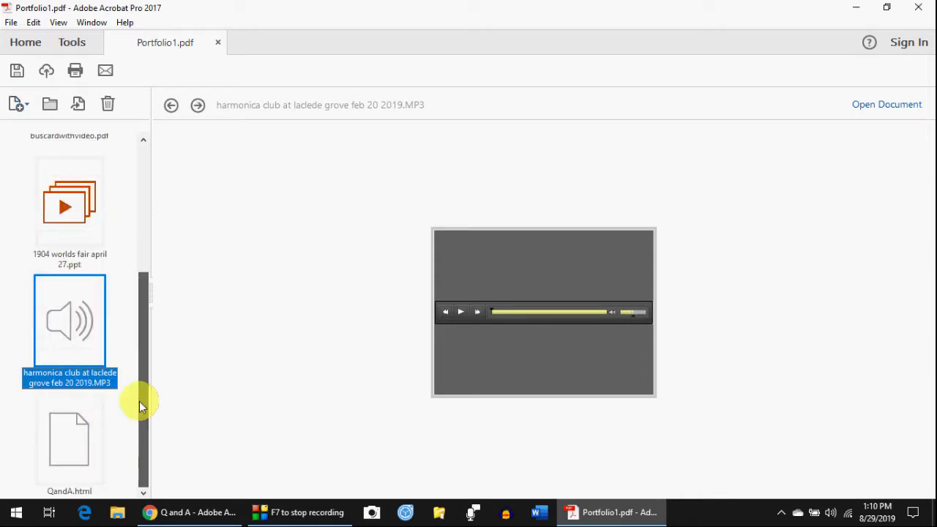
left_click(130, 480)
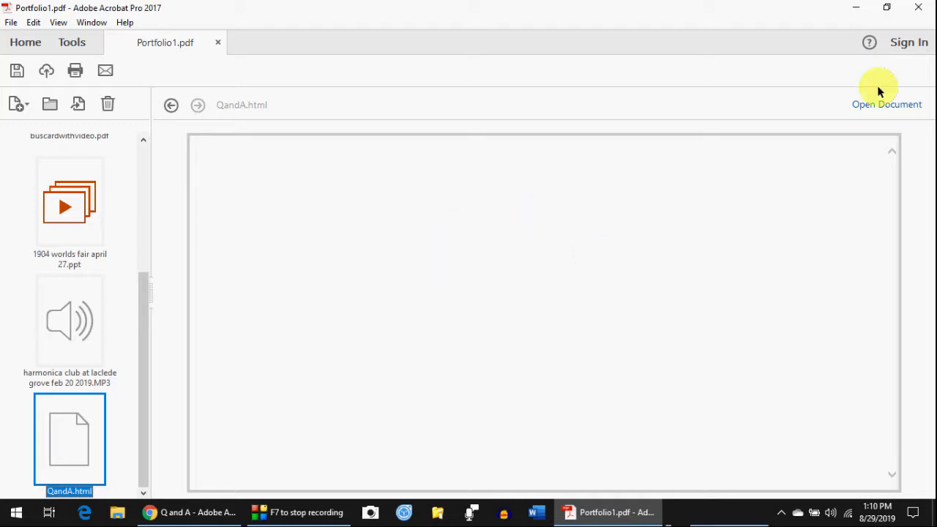
left_click(881, 109)
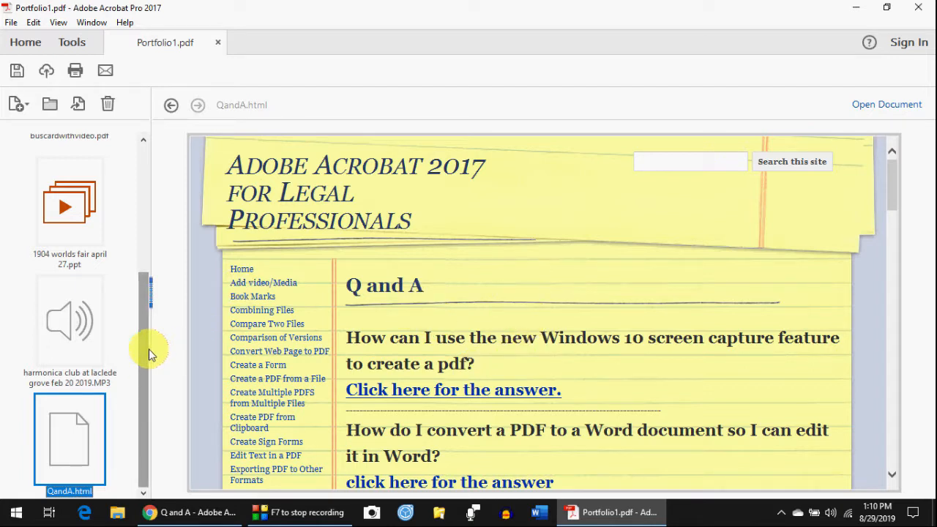
left_click_drag(144, 372, 145, 205)
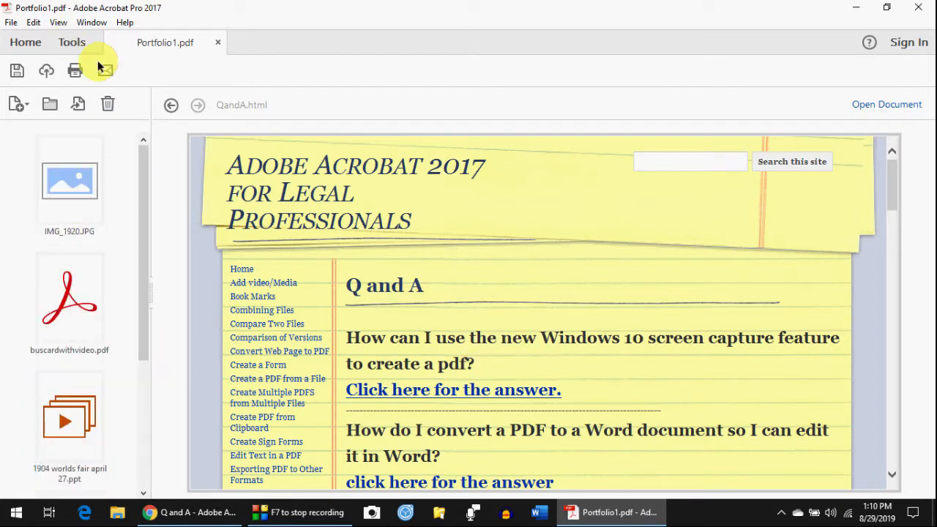
- Use File > Save Portfolio to store the updated Portfolio1.pdf
left_click(11, 22)
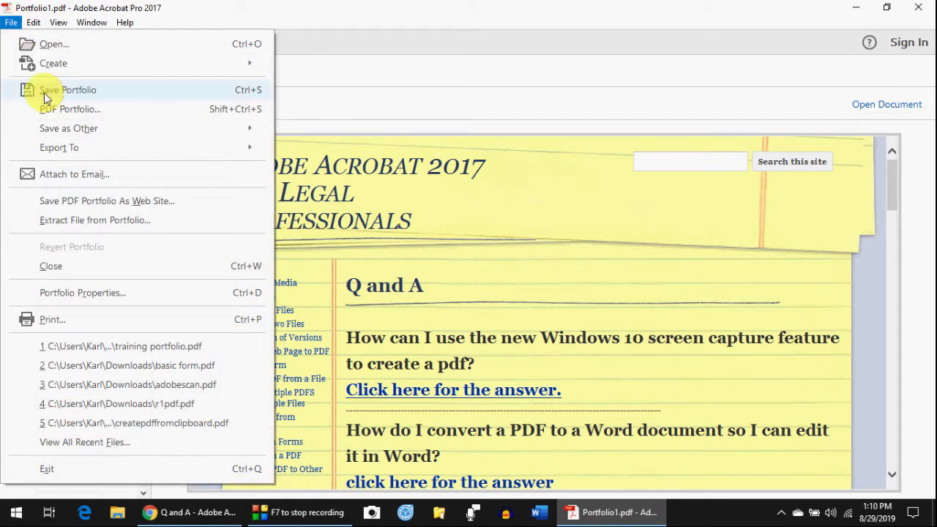
left_click(46, 93)
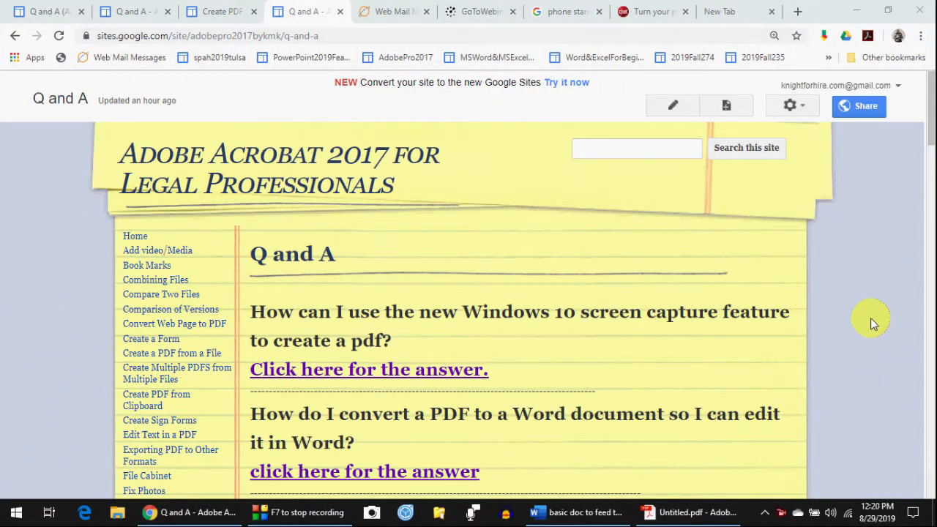
- Follow the second 'click here for the answer' link on the Q and A page, then return to Acrobat
scroll(531, 371, "down", 2)
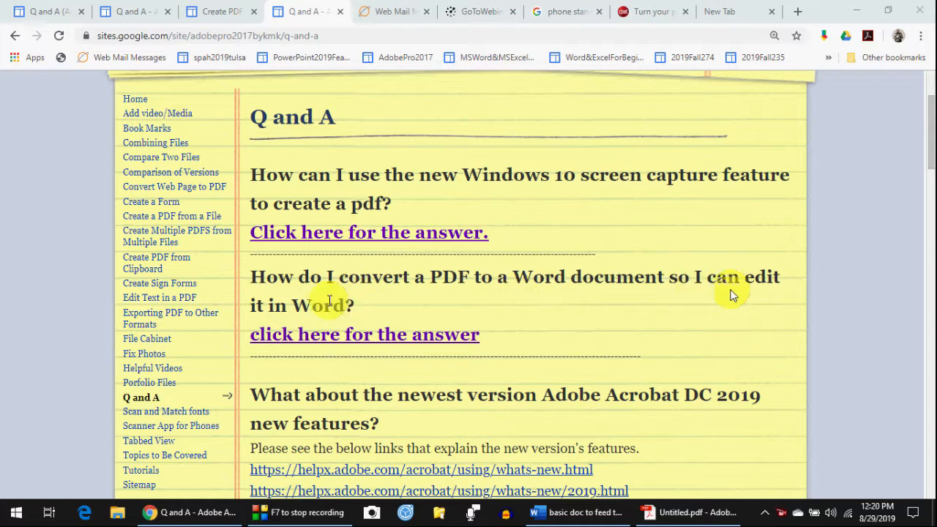
left_click(322, 334)
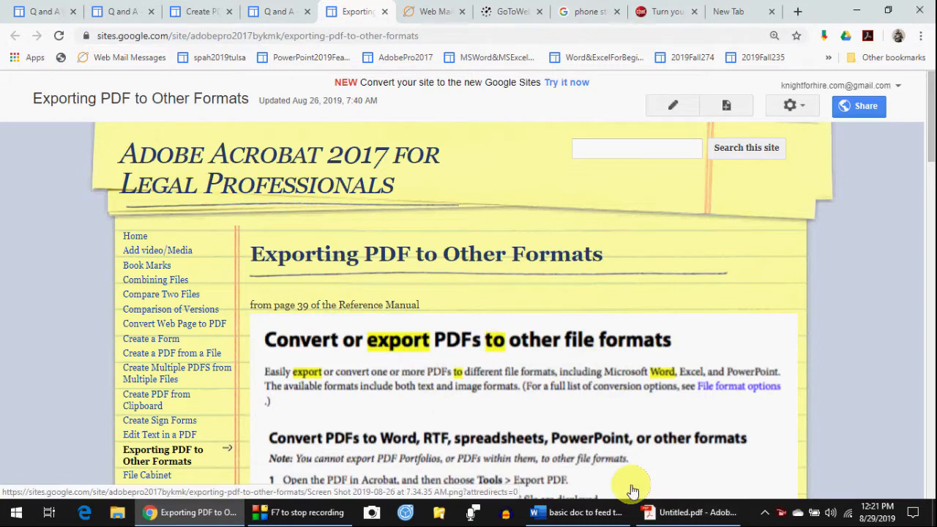
left_click(691, 512)
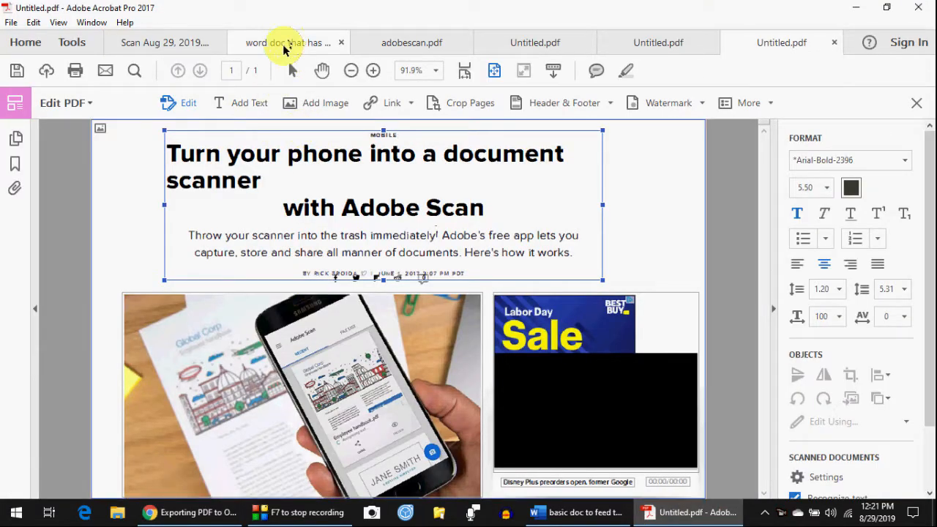
- Switch to the Untitled.pdf tab with the Adobe Scan article and show the Tools page
left_click(521, 43)
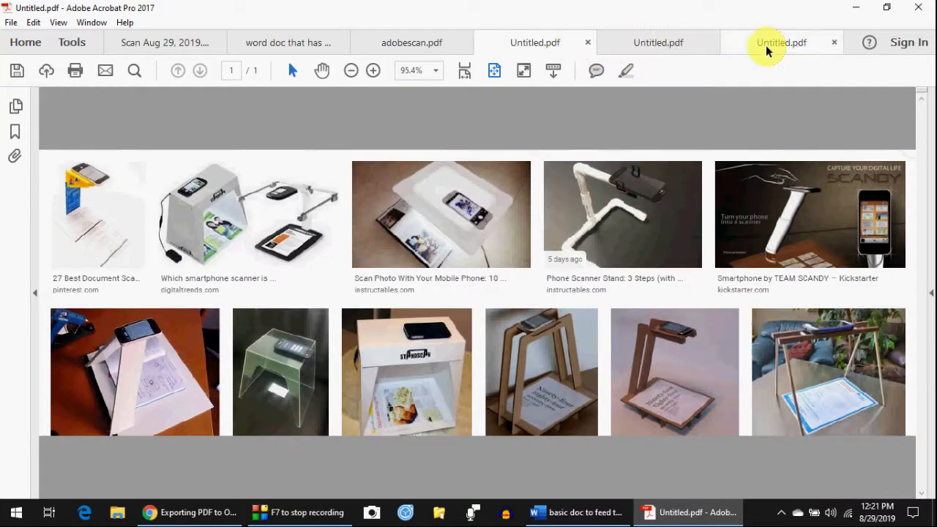
left_click(768, 49)
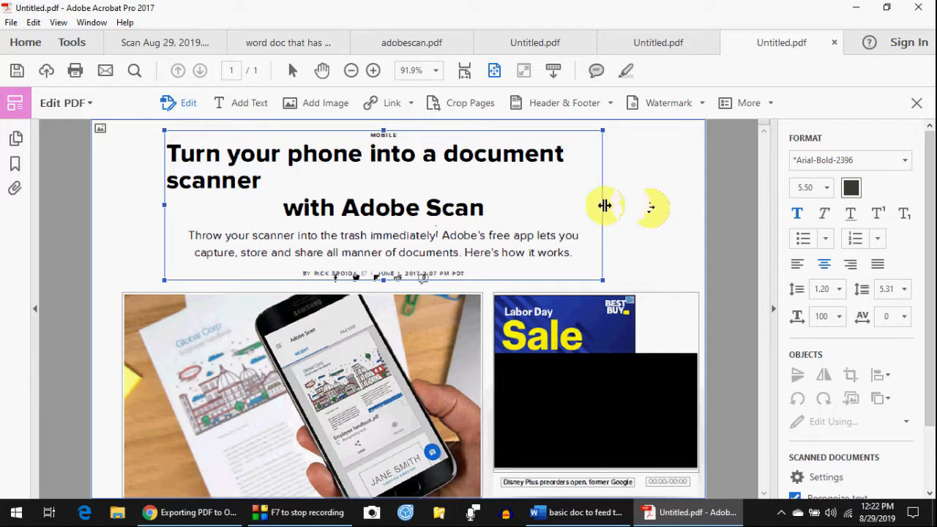
left_click(74, 43)
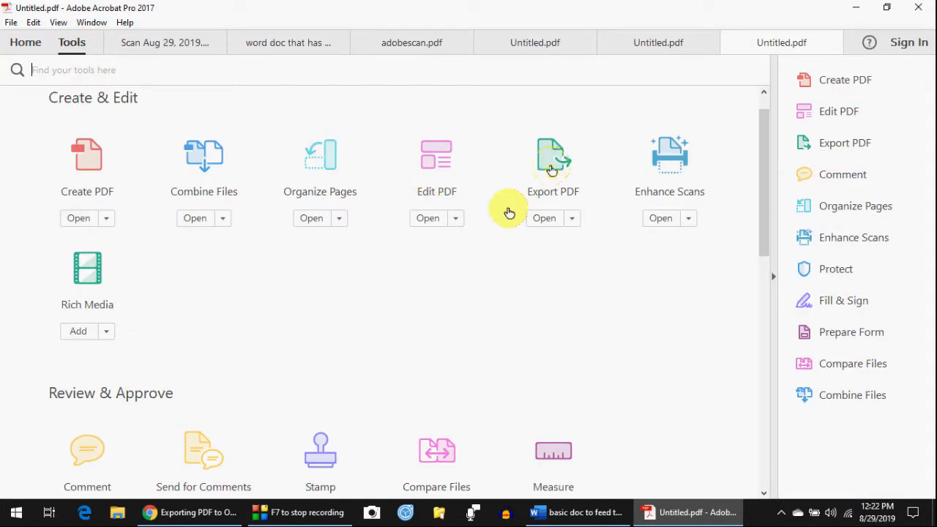
- Choose Microsoft PowerPoint as the Export PDF format for the article and start the export
left_click(551, 163)
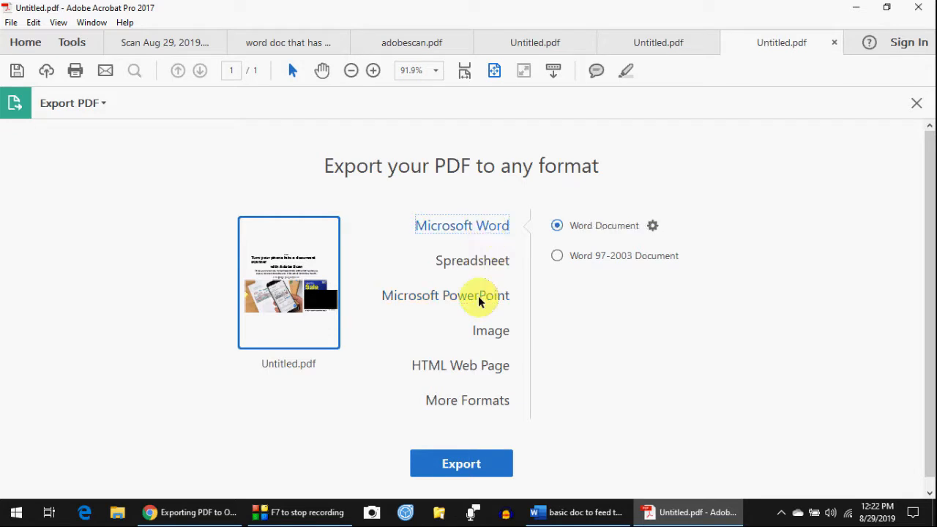
left_click(479, 301)
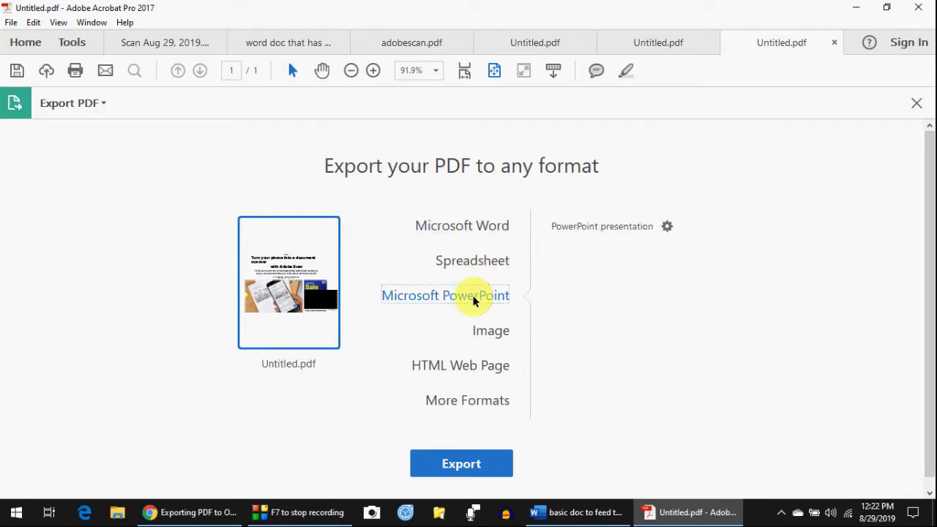
left_click(474, 227)
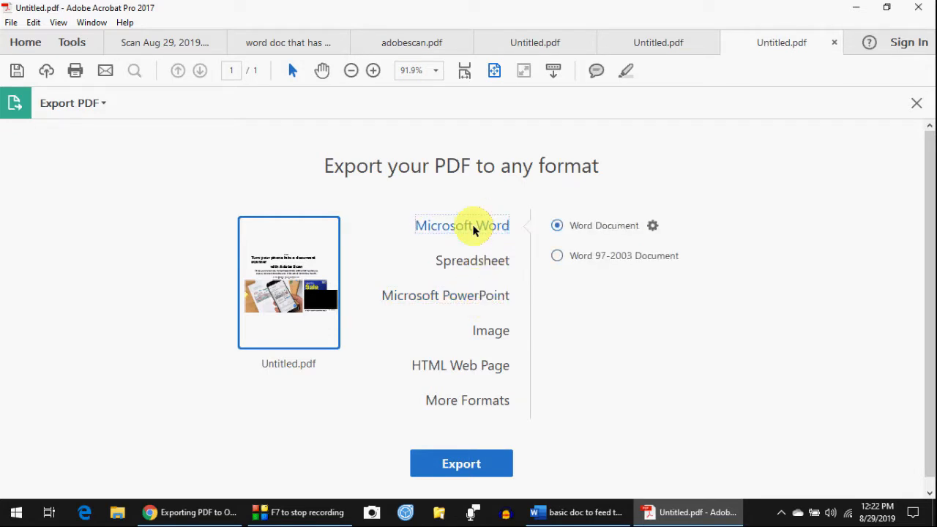
left_click(468, 297)
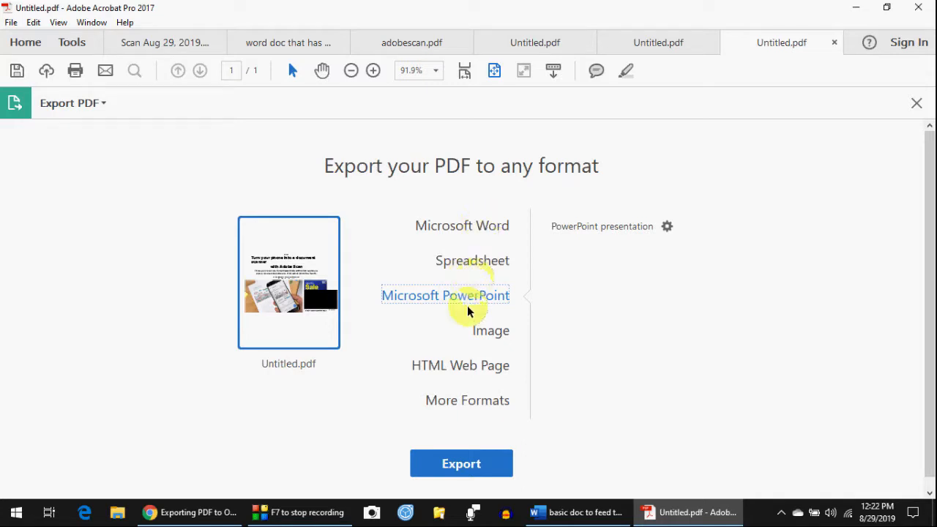
left_click(466, 466)
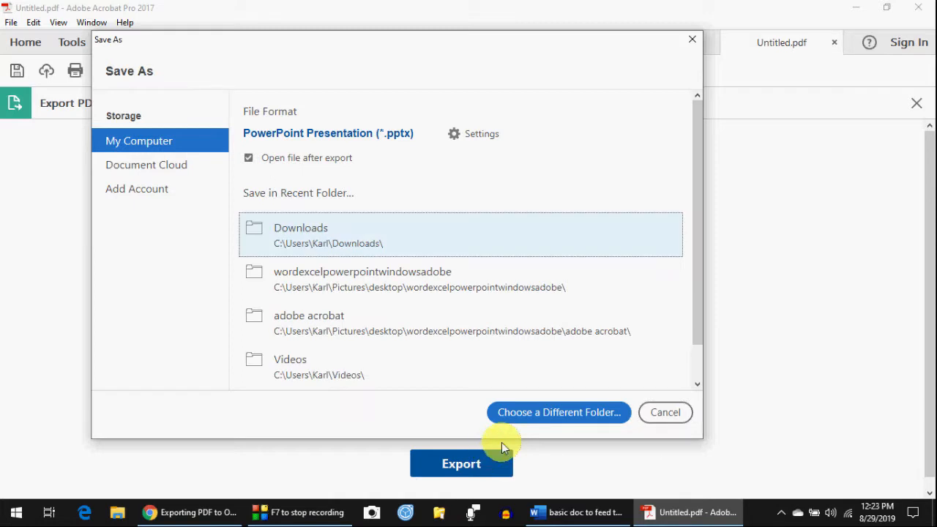
- Save the export in Downloads as Untitled.pptx, removing '.pdf' from the suggested file name
left_click(205, 145)
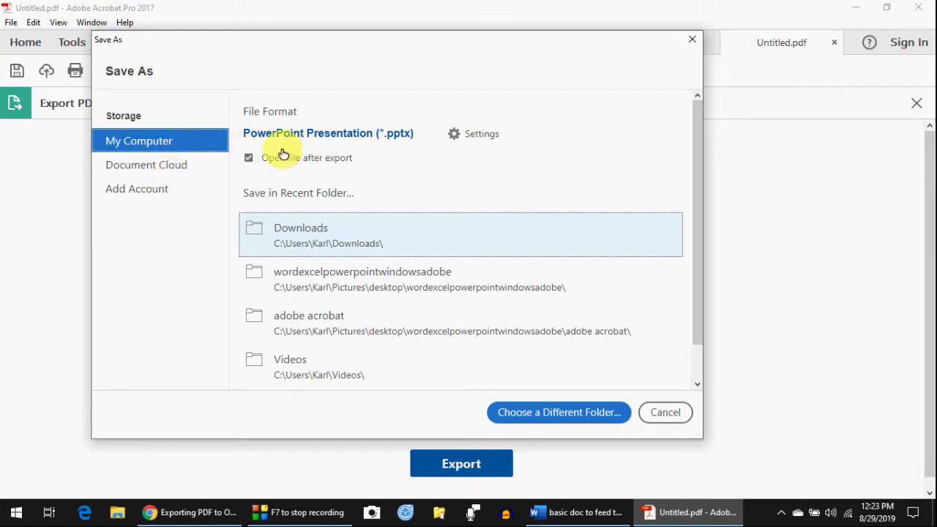
left_click(315, 243)
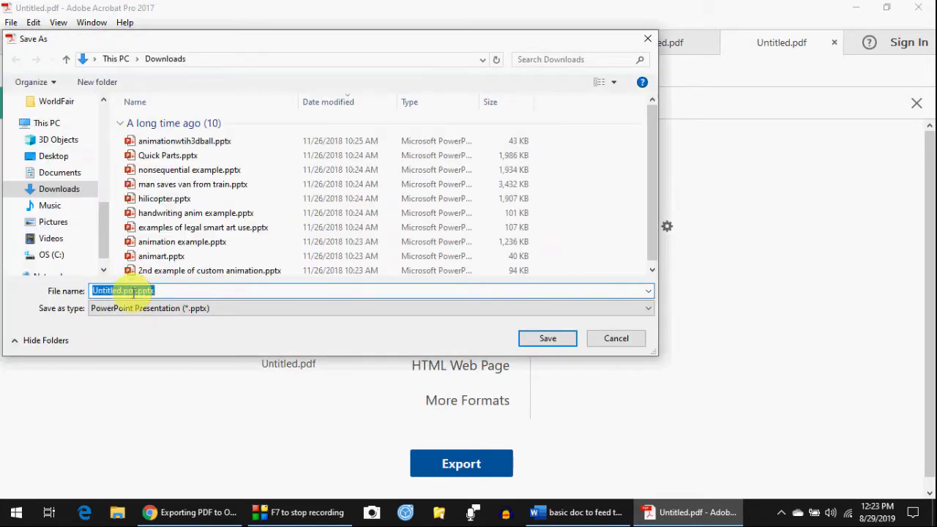
left_click(136, 290)
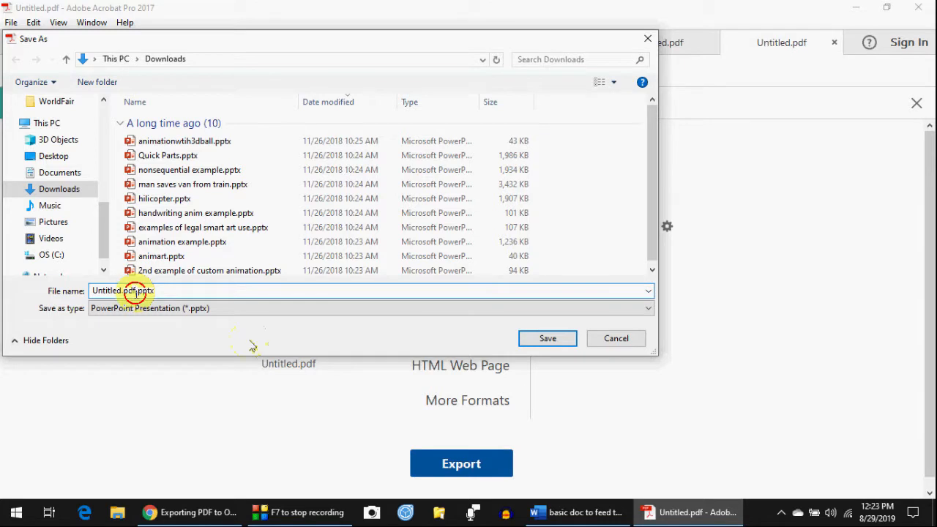
key("BackSpace")
key("BackSpace")
key("BackSpace")
key("BackSpace")
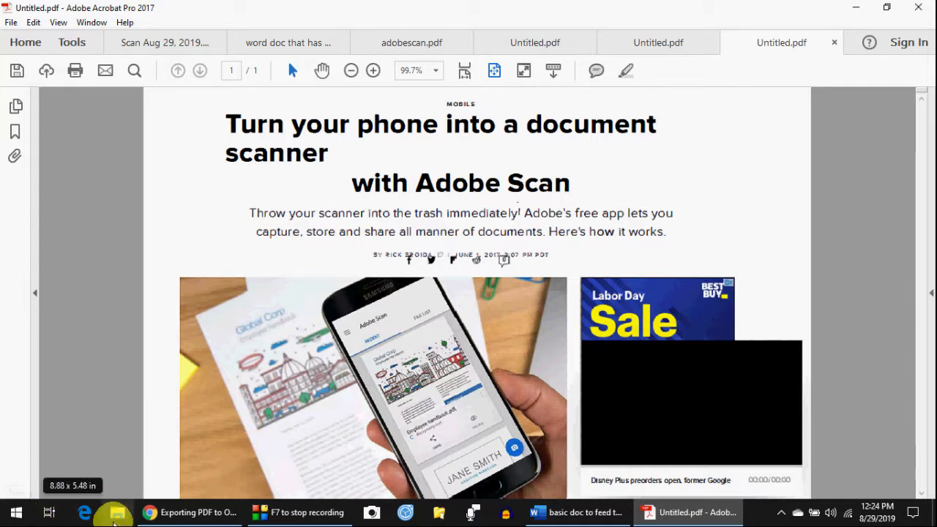
left_click(115, 520)
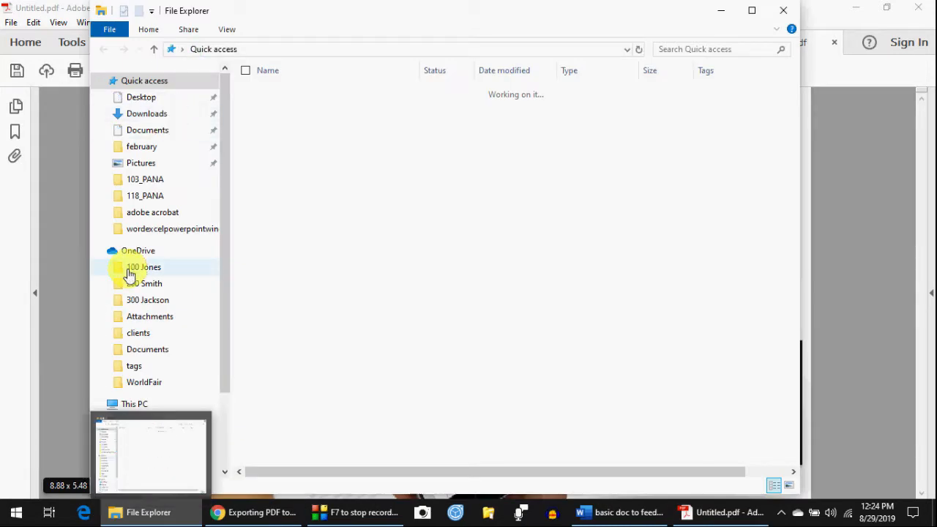
- Go to the Downloads folder, select Untitled.pptx and open it
left_click(150, 113)
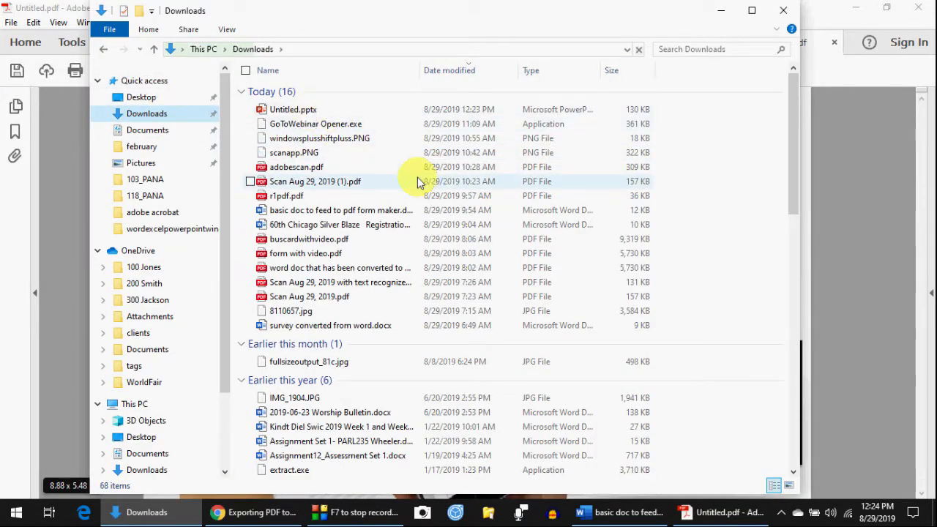
left_click(296, 109)
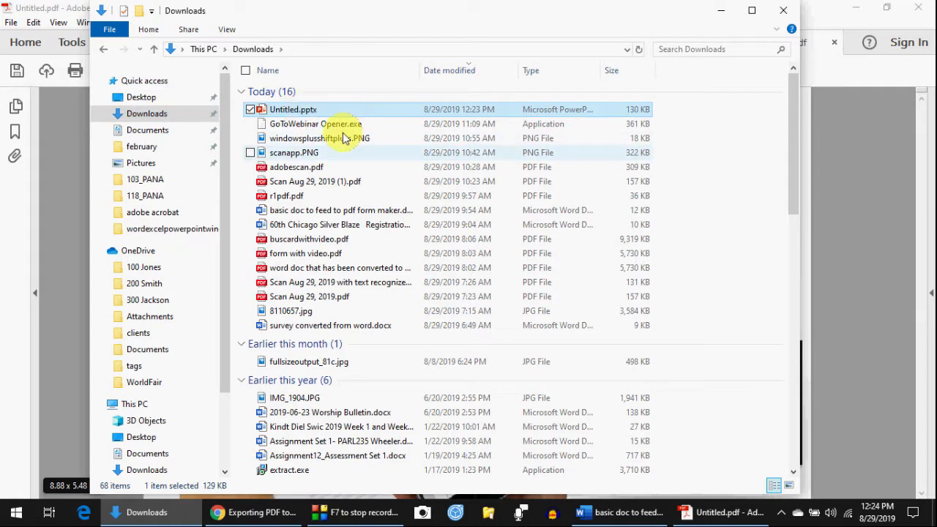
double_click(303, 111)
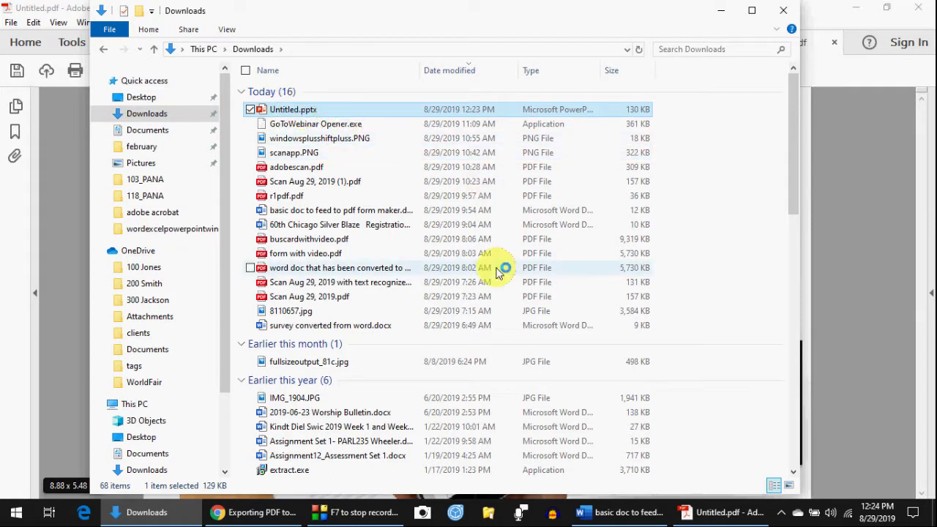
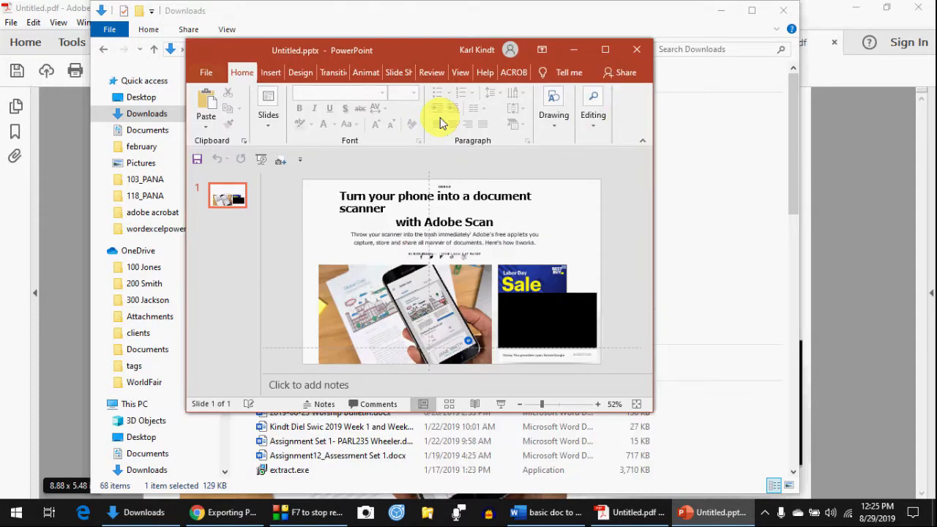
- Maximize PowerPoint and select the second subtitle line to show it is editable text
left_click(604, 50)
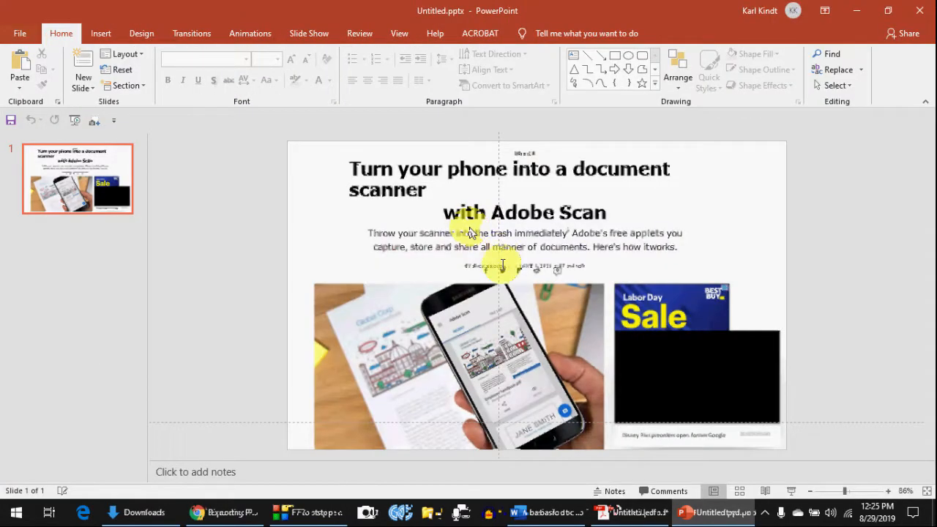
left_click(431, 235)
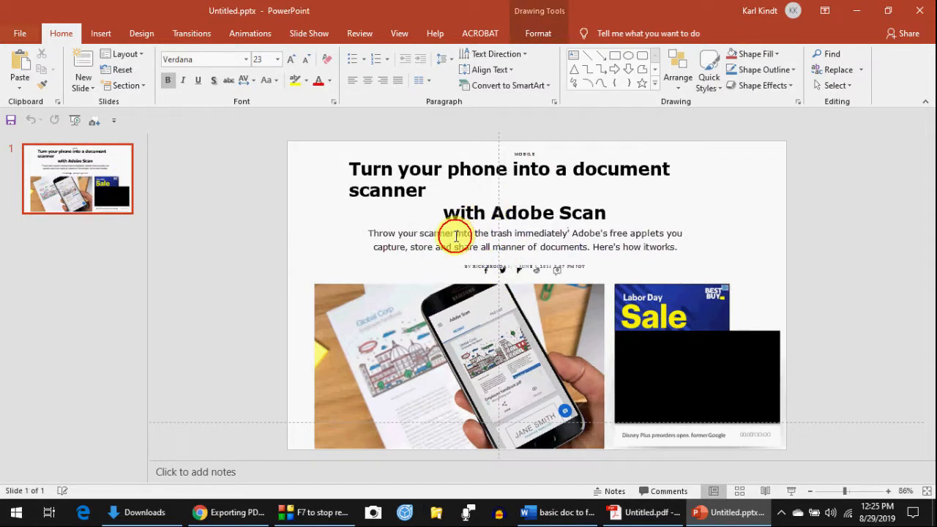
left_click(455, 235)
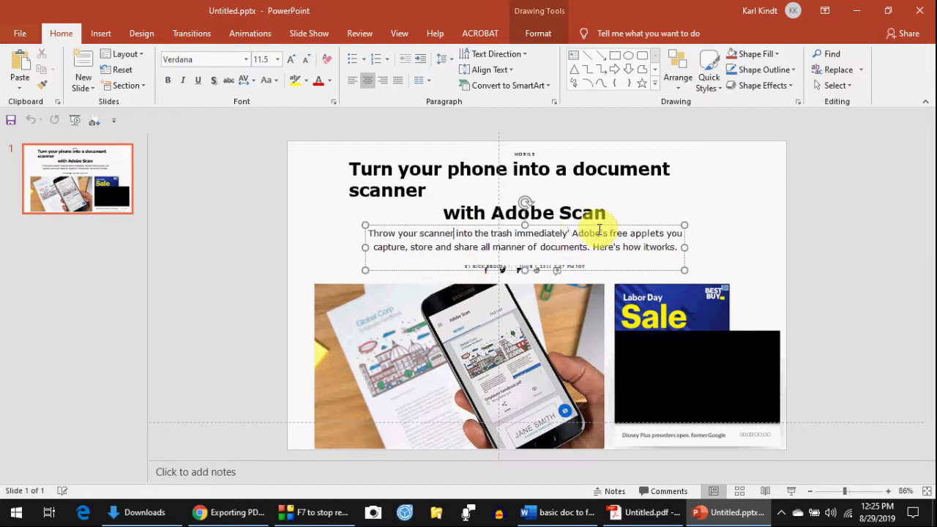
left_click(430, 248)
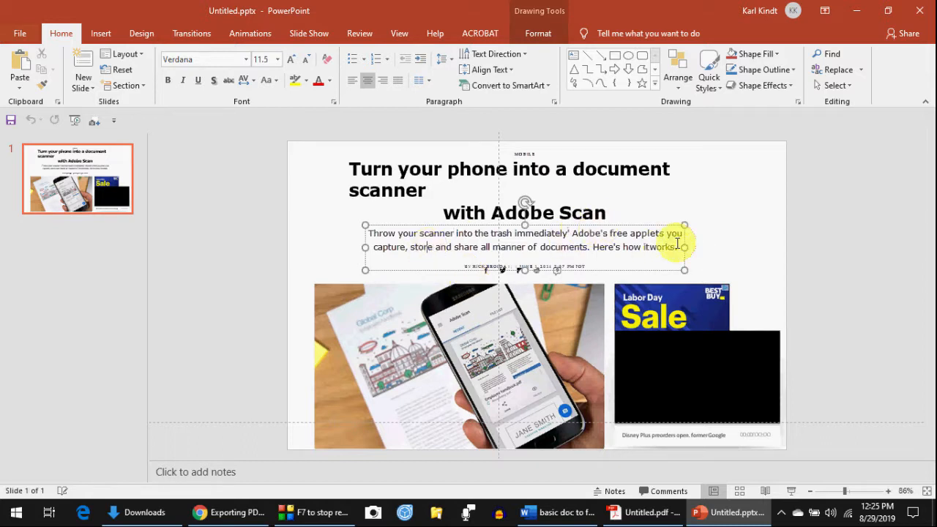
left_click_drag(677, 244, 382, 239)
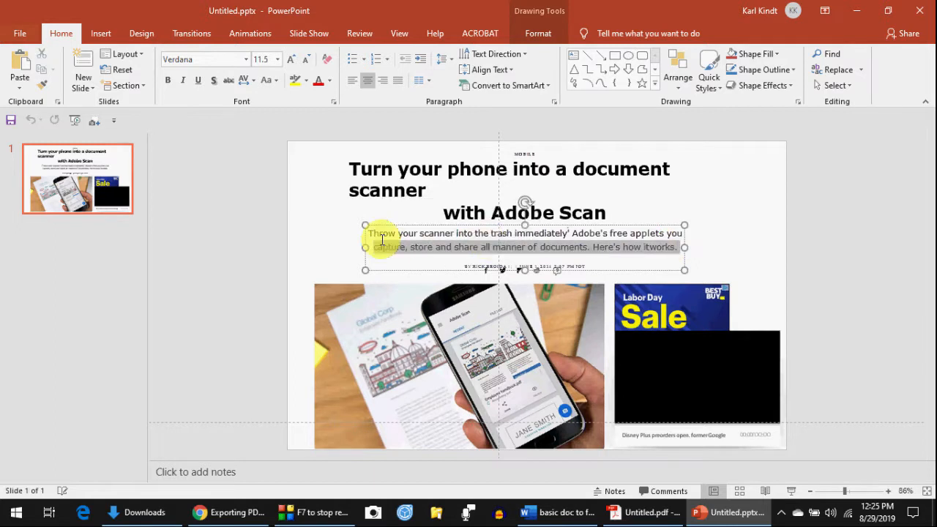
left_click(381, 240)
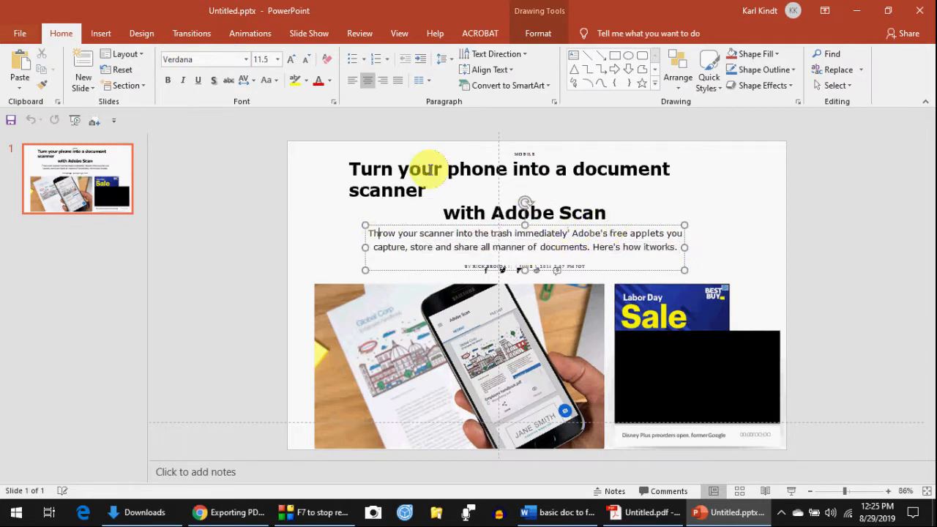
- Click into the slide title, then back into the subtitle box, confirming both are editable
left_click(432, 168)
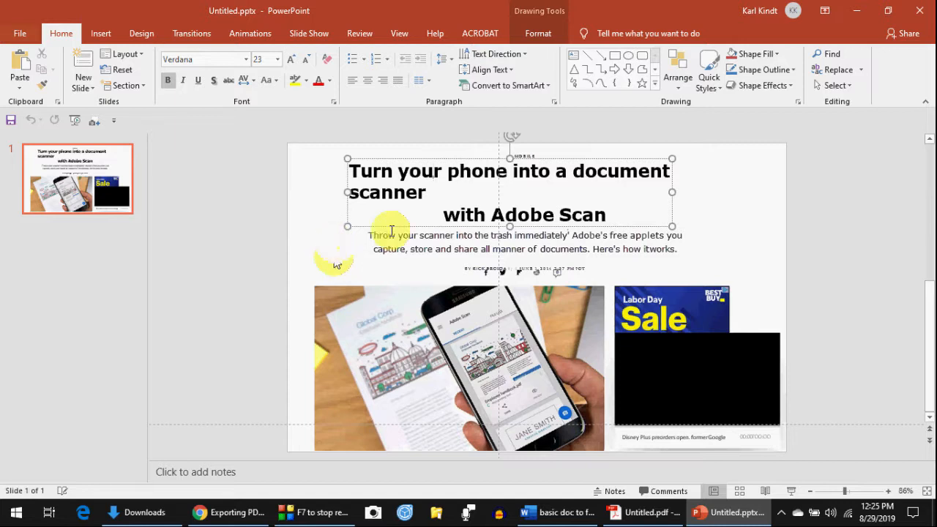
left_click(417, 241)
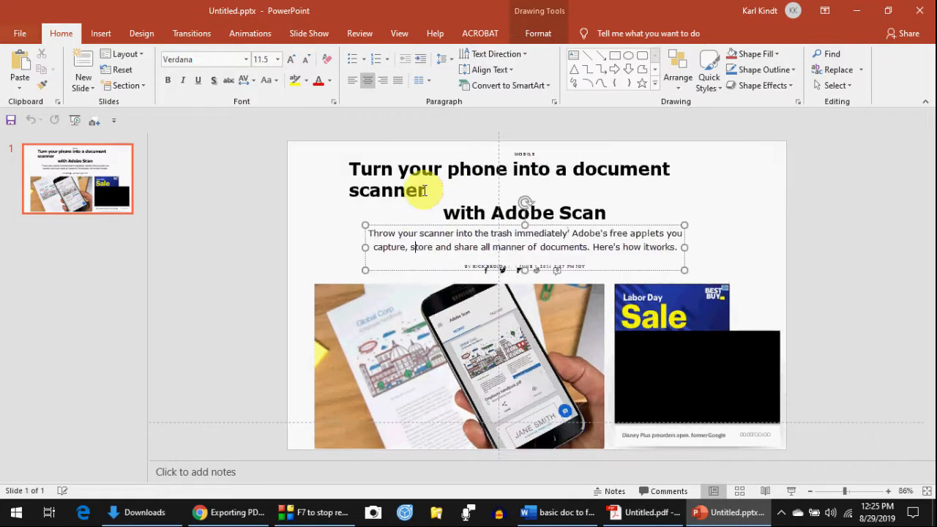
left_click(479, 335)
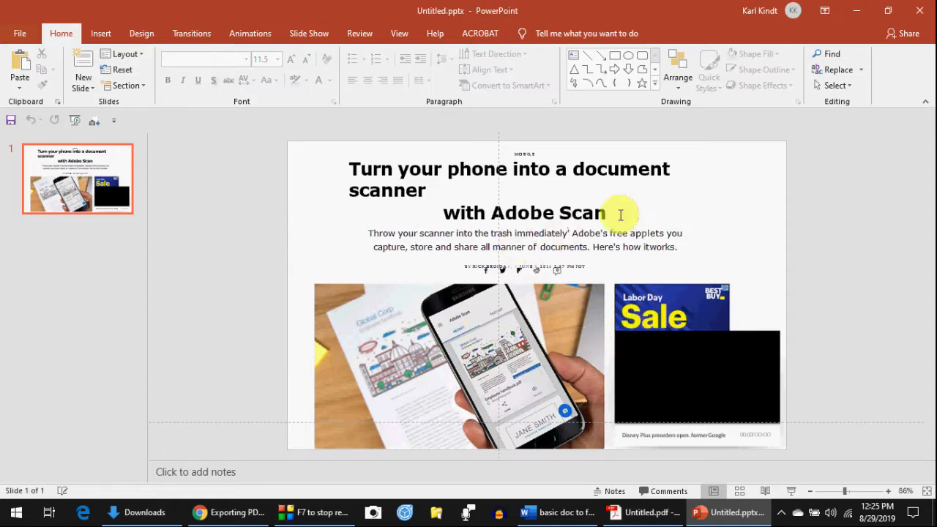
left_click(442, 230)
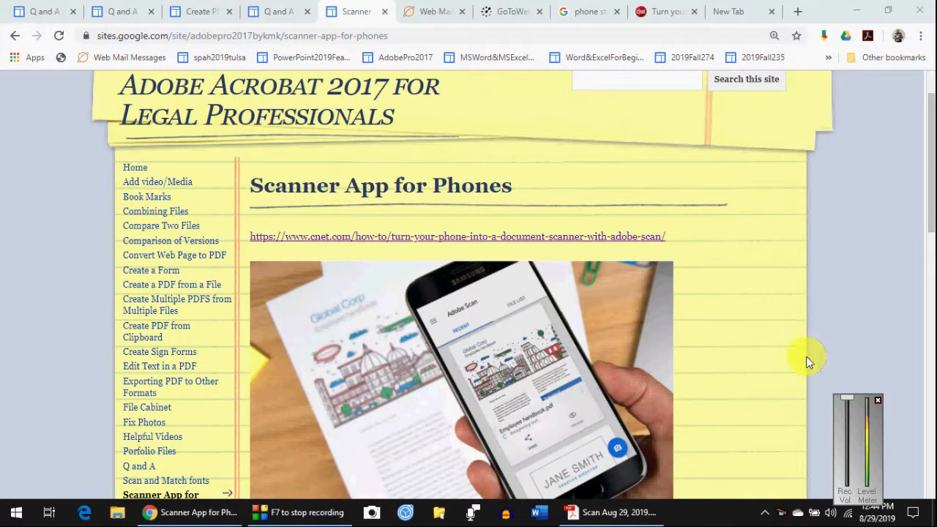
left_click(877, 400)
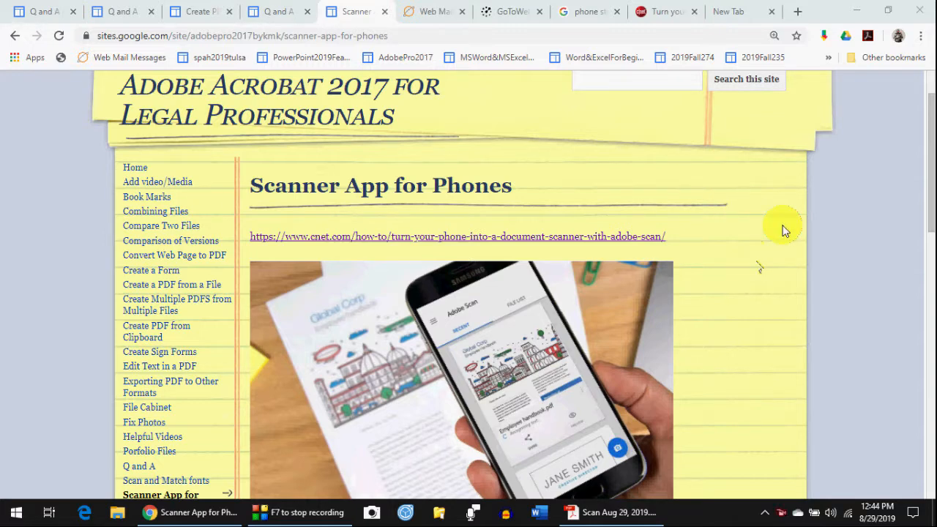
scroll(758, 264, "down", 3)
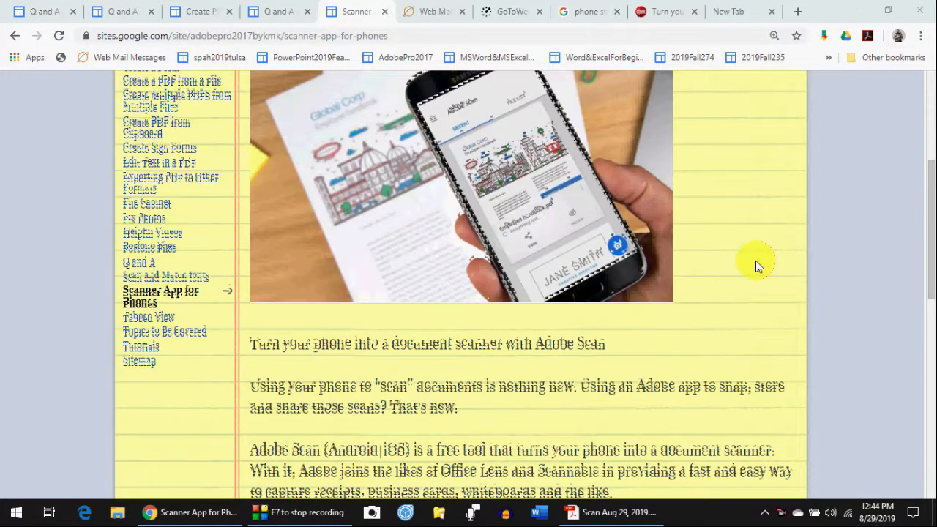
scroll(758, 266, "up", 2)
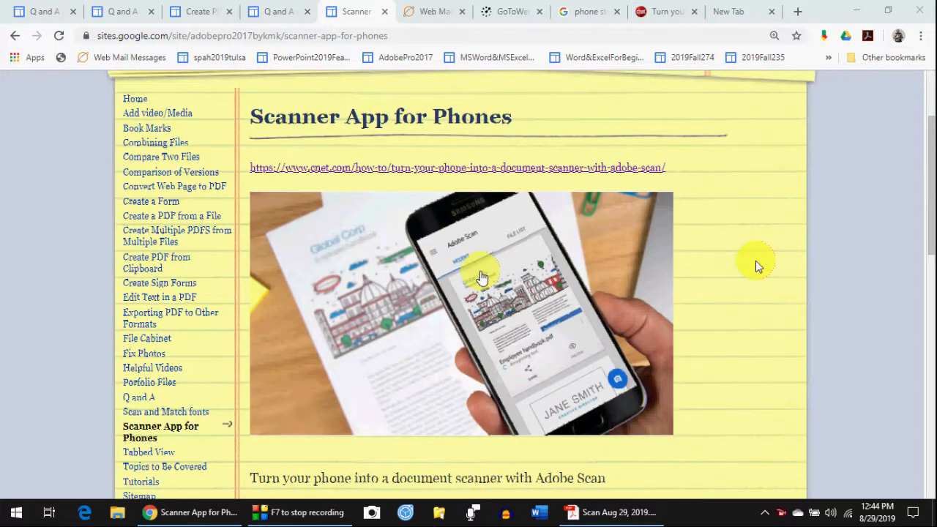
scroll(762, 249, "down", 2)
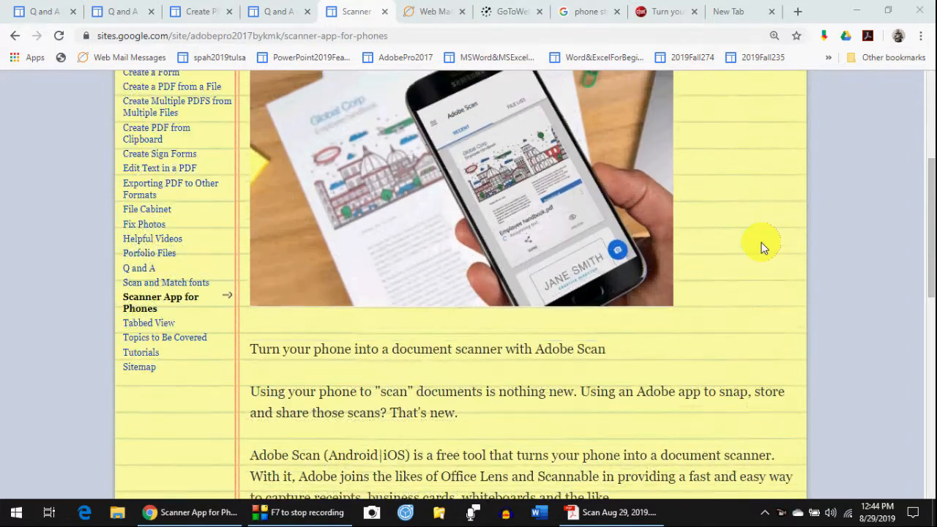
scroll(762, 247, "down", 3)
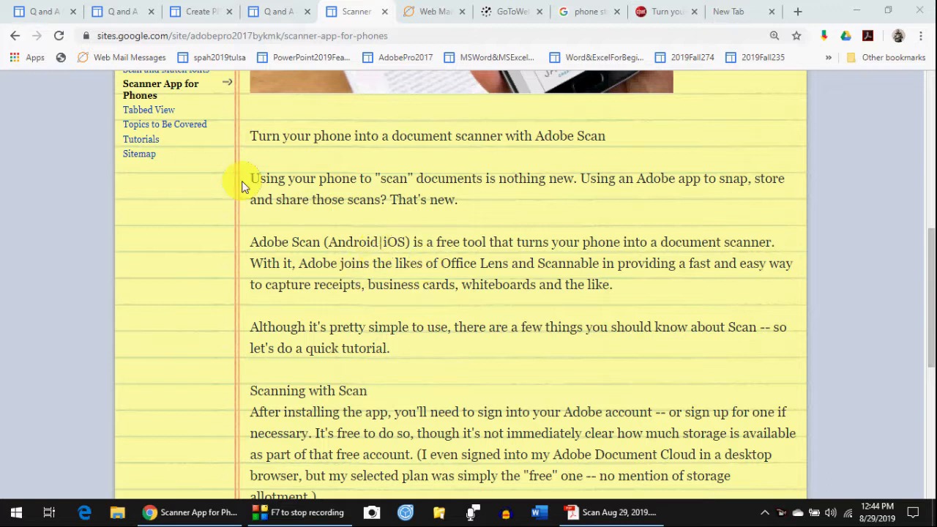
scroll(398, 243, "up", 3)
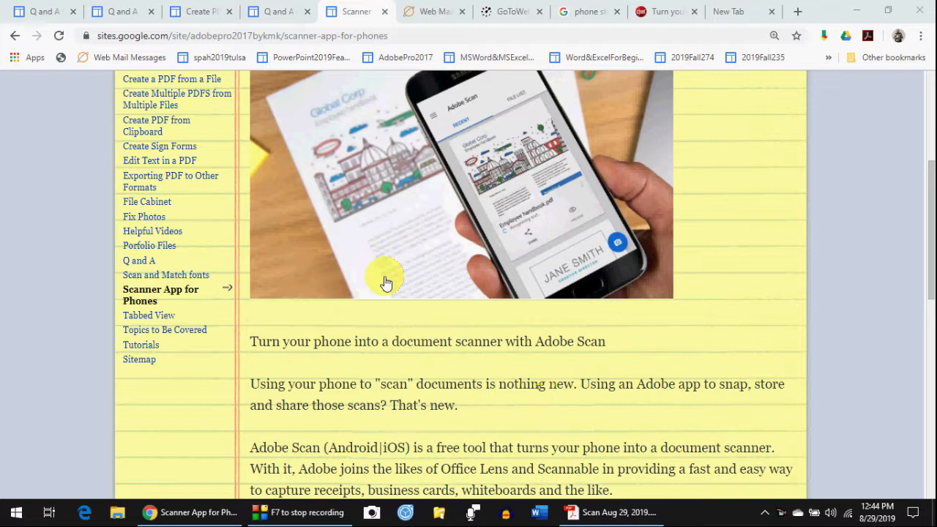
scroll(538, 390, "down", 1)
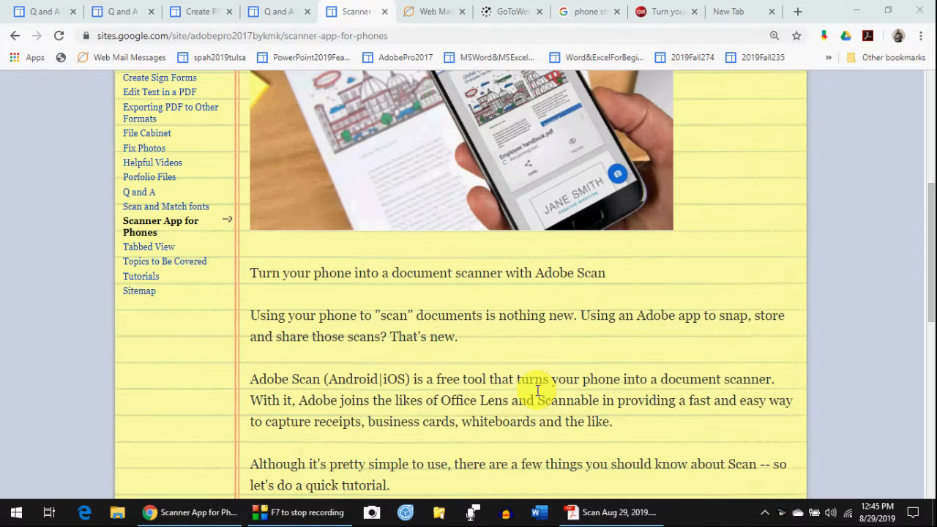
scroll(538, 390, "down", 1)
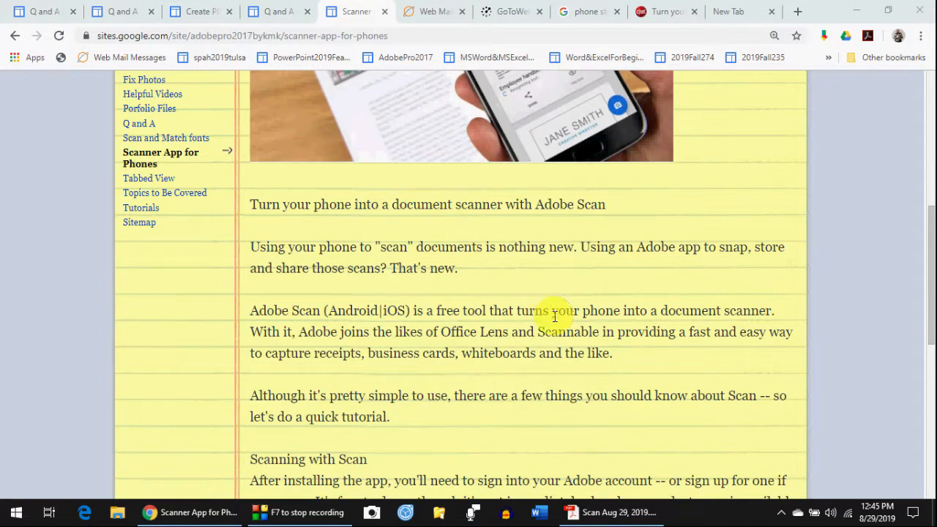
scroll(553, 311, "down", 1)
scroll(555, 317, "up", 1)
scroll(555, 317, "down", 1)
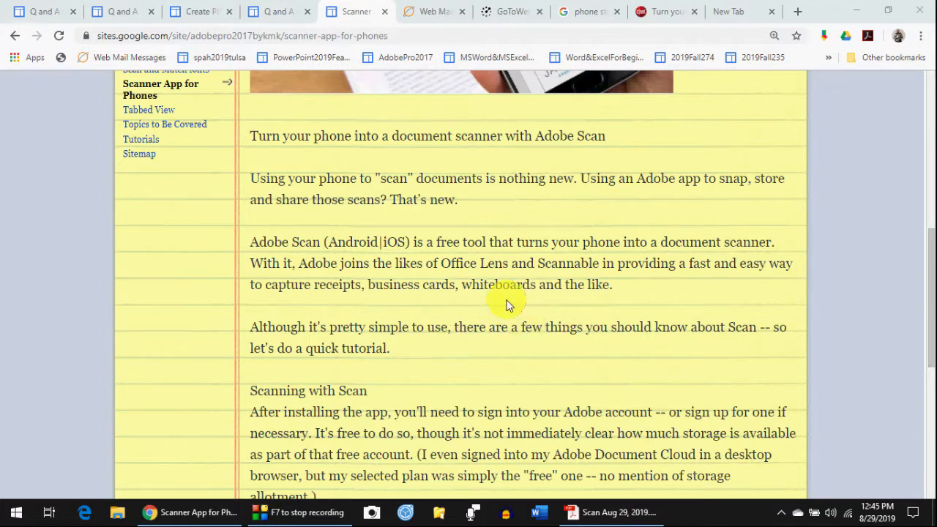
scroll(508, 305, "down", 2)
scroll(509, 305, "up", 2)
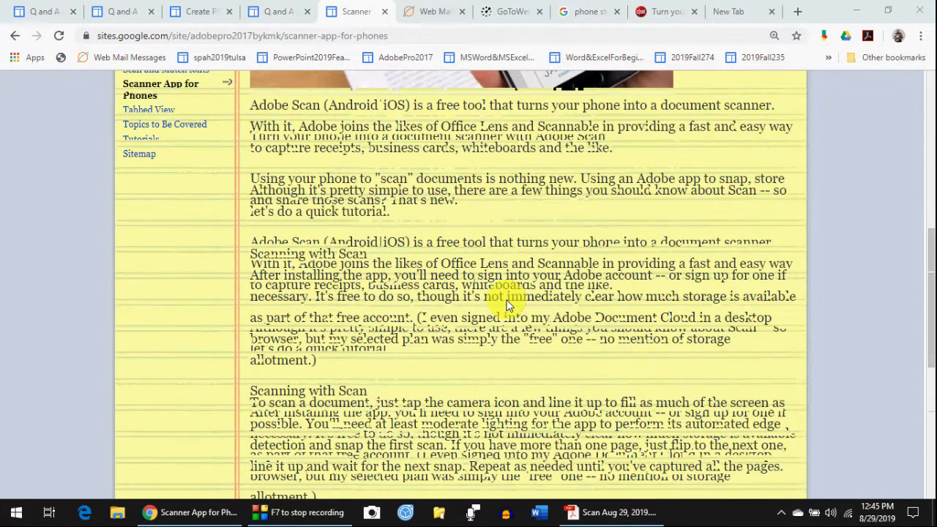
scroll(509, 306, "down", 2)
scroll(509, 305, "up", 4)
scroll(509, 305, "up", 3)
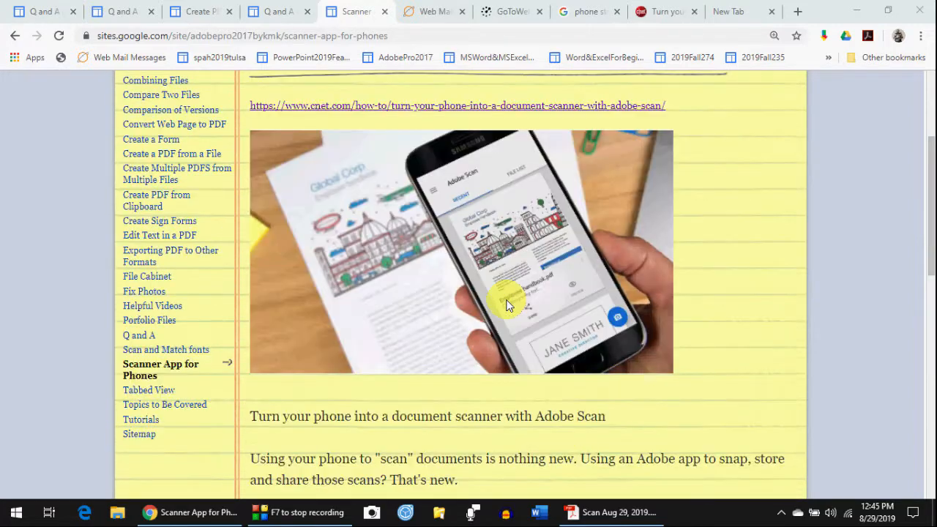
scroll(502, 286, "up", 1)
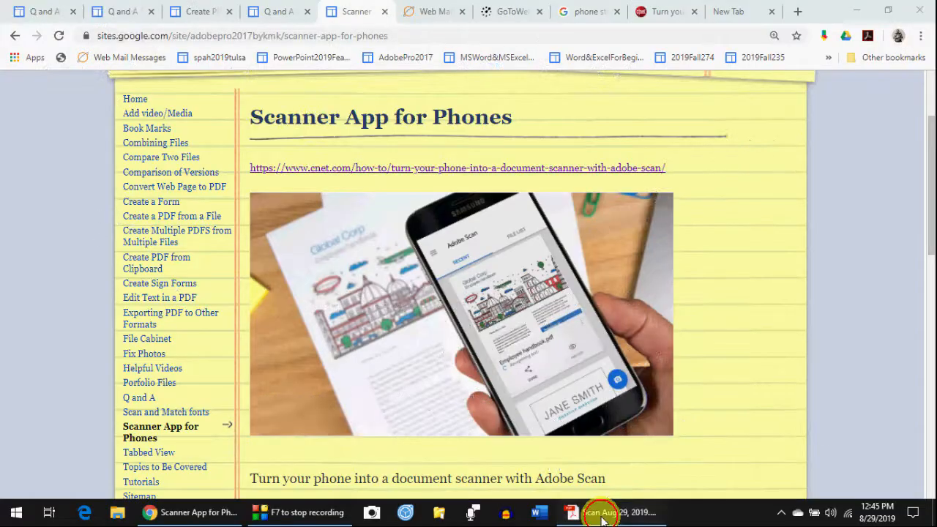
- Switch to the scanned business-card PDF in Acrobat and show the Tools page
left_click(604, 512)
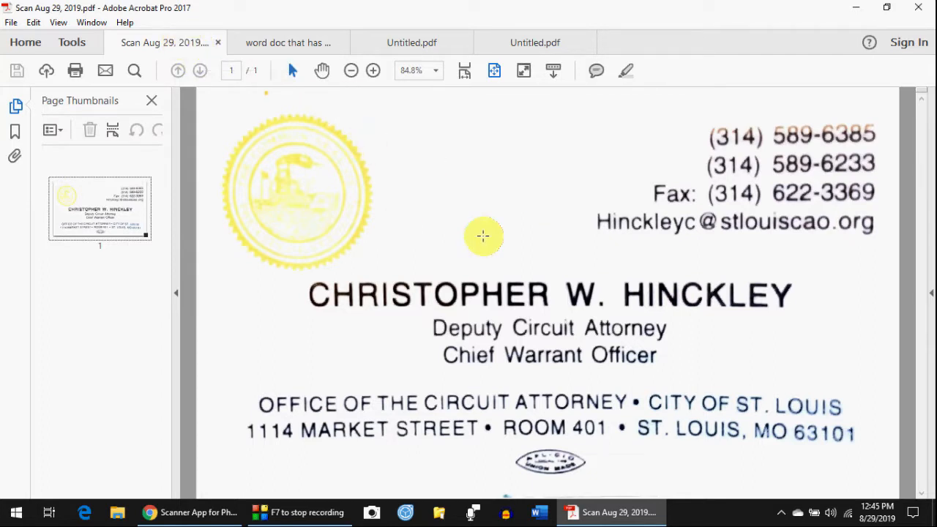
left_click(67, 43)
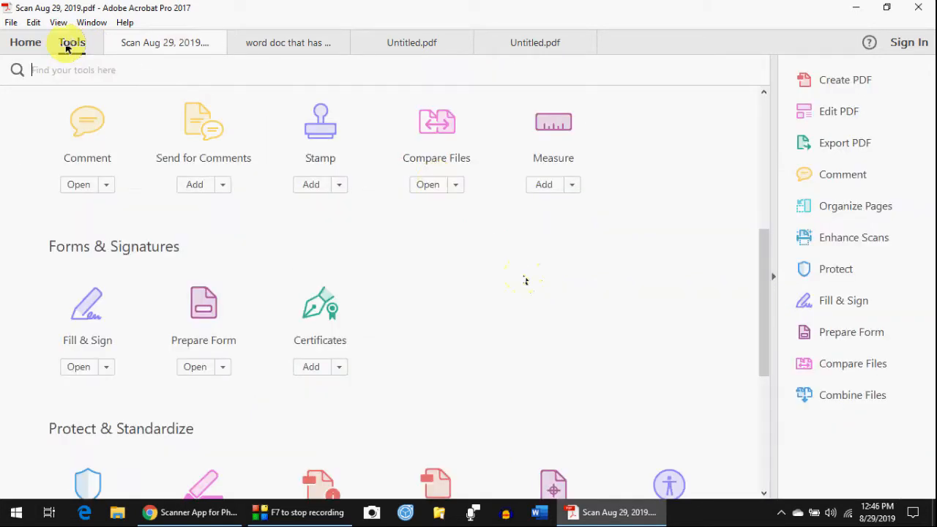
- Scroll down to Protect & Standardize and open the Enhance Scans tool
scroll(522, 279, "down", 3)
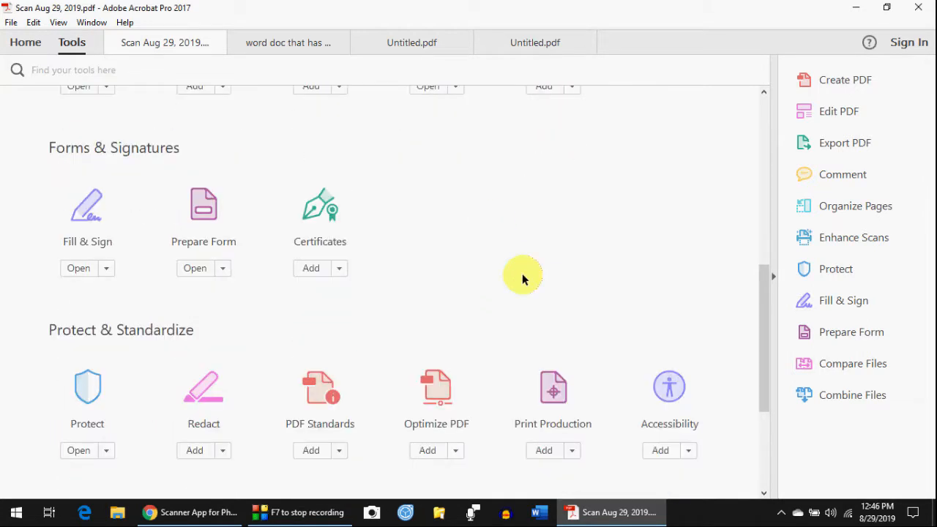
scroll(489, 220, "down", 3)
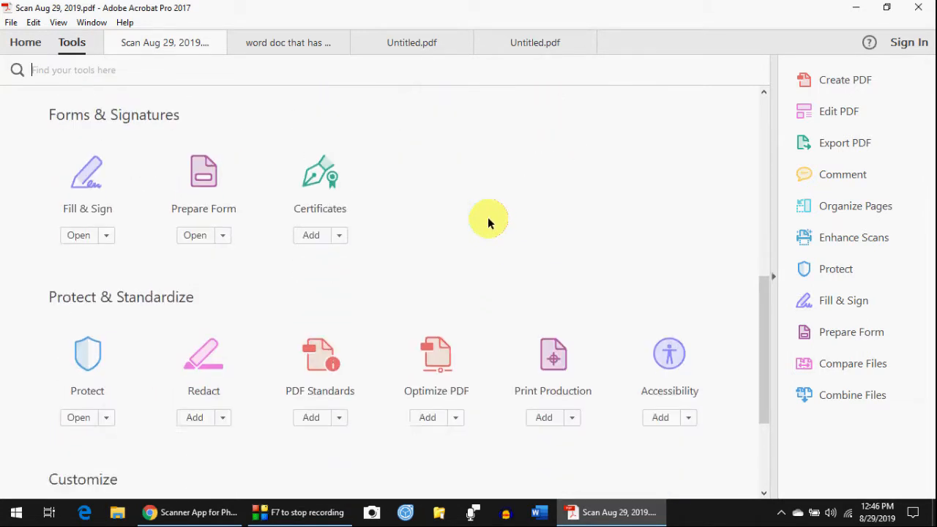
scroll(489, 222, "down", 3)
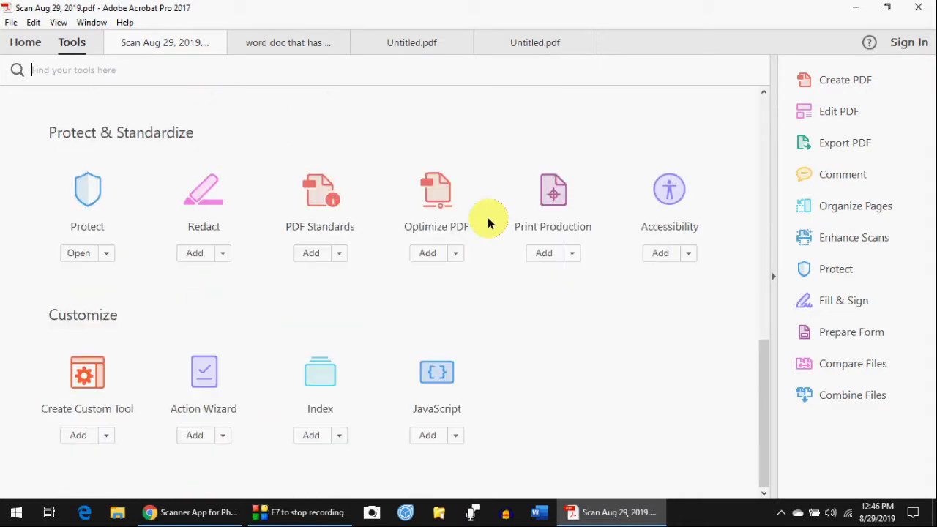
scroll(488, 222, "up", 1)
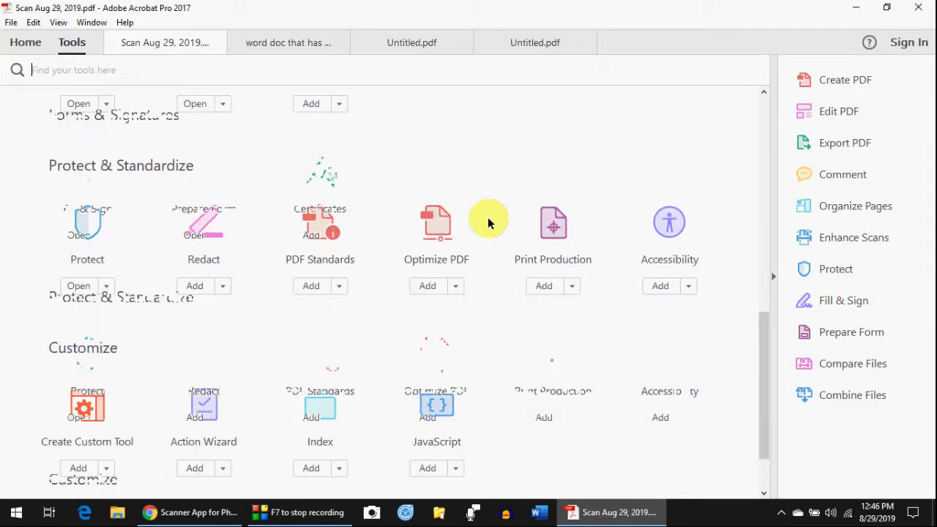
scroll(488, 222, "up", 7)
scroll(488, 222, "down", 3)
scroll(488, 222, "up", 3)
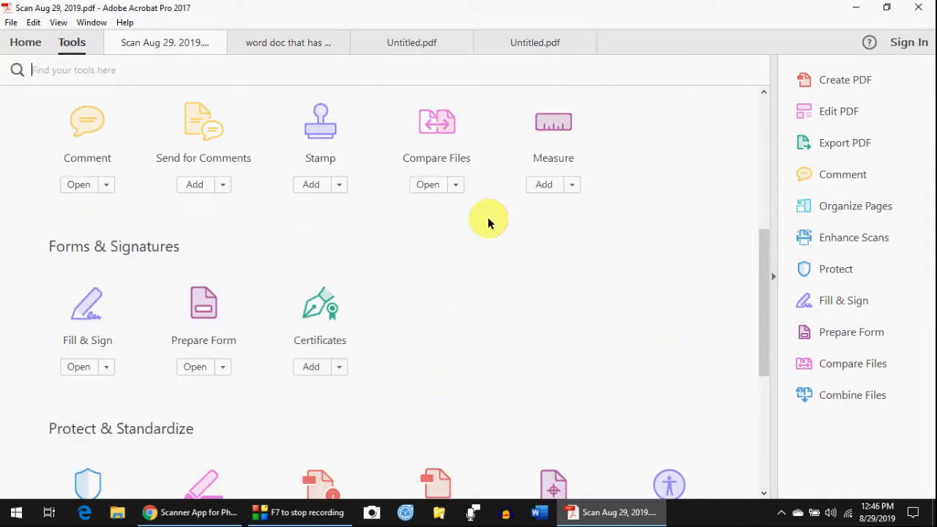
scroll(489, 221, "down", 1)
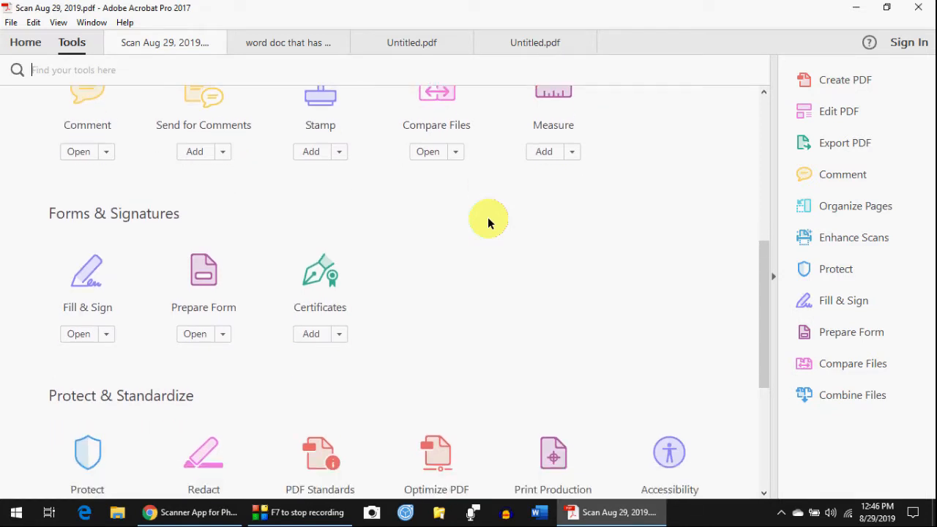
scroll(488, 222, "down", 1)
scroll(488, 221, "down", 3)
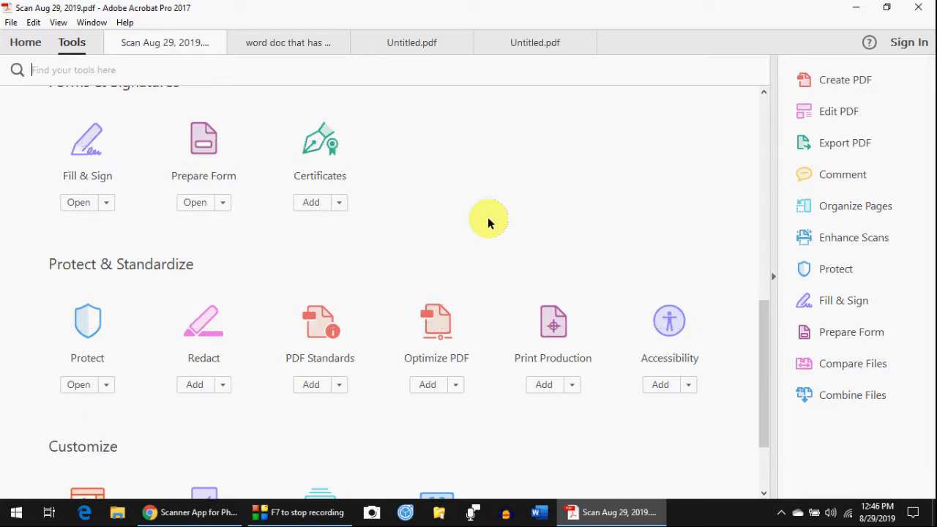
scroll(488, 222, "down", 1)
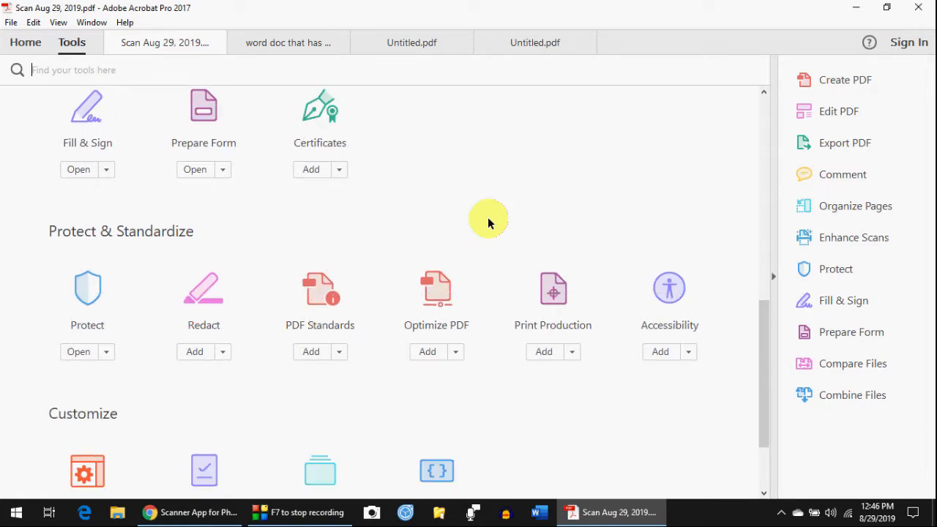
scroll(488, 222, "down", 2)
scroll(488, 222, "down", 1)
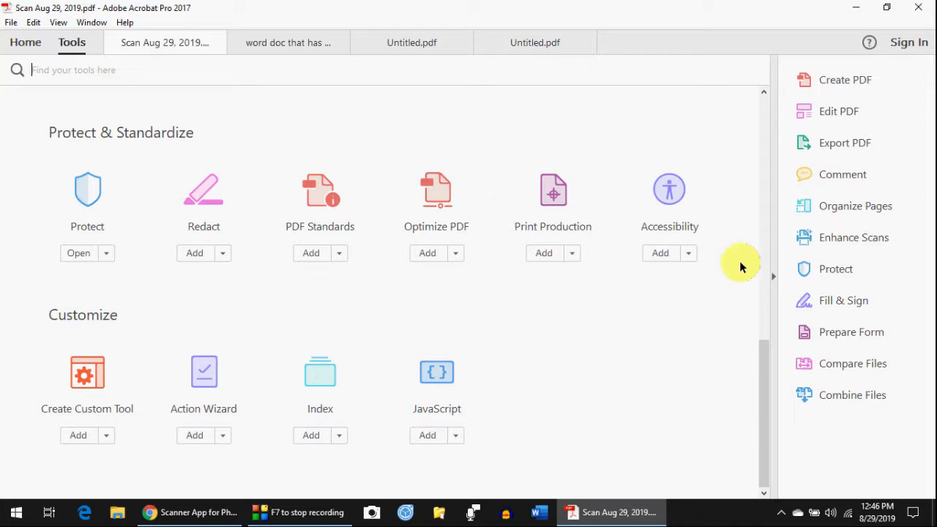
left_click(831, 239)
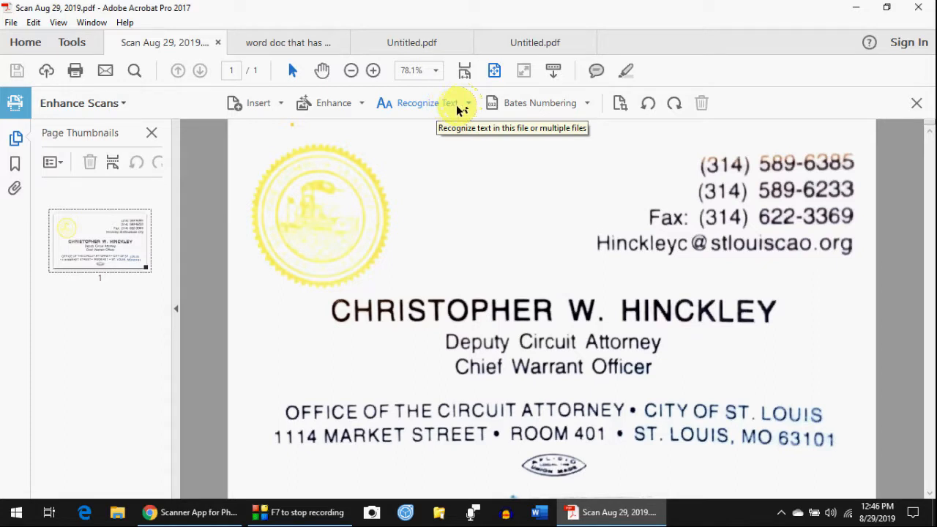
- Show the Recognize Text choices in the Enhance Scans toolbar
left_click(463, 106)
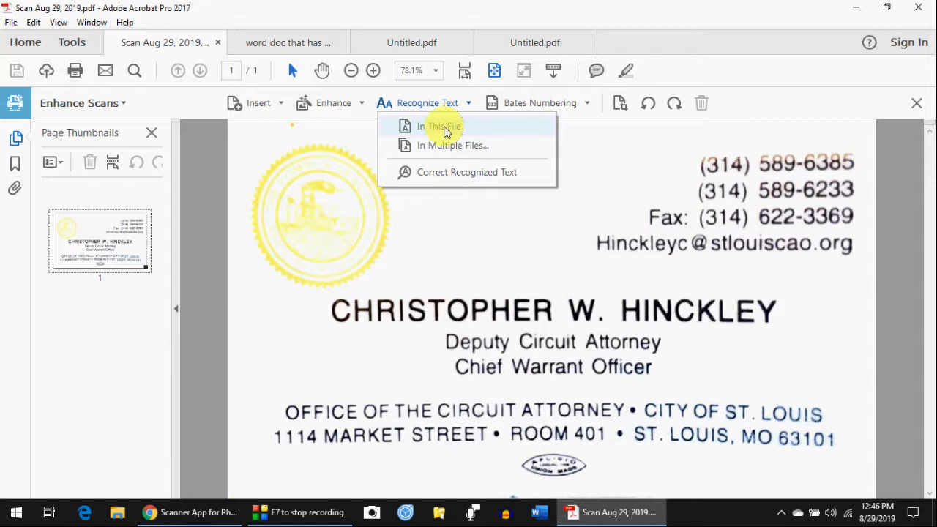
- Run Recognize Text In This File on the business-card page
left_click(444, 129)
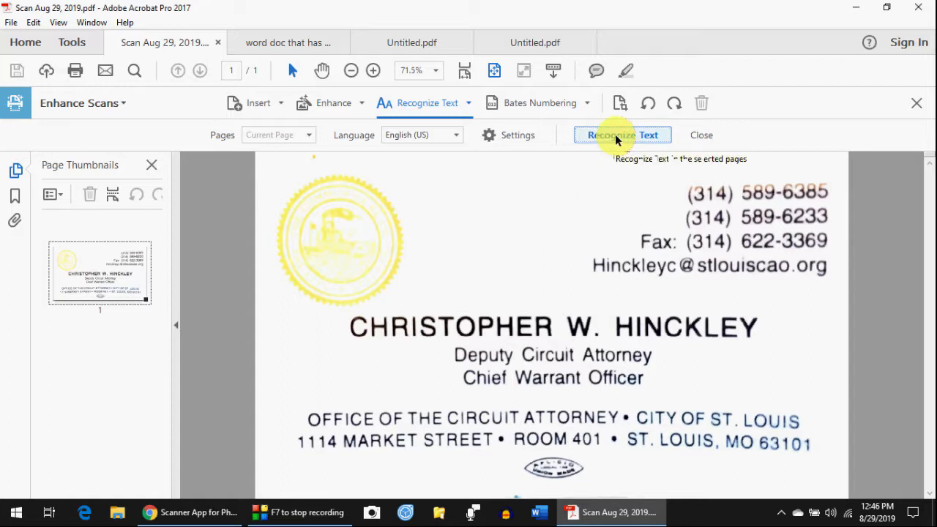
left_click(615, 135)
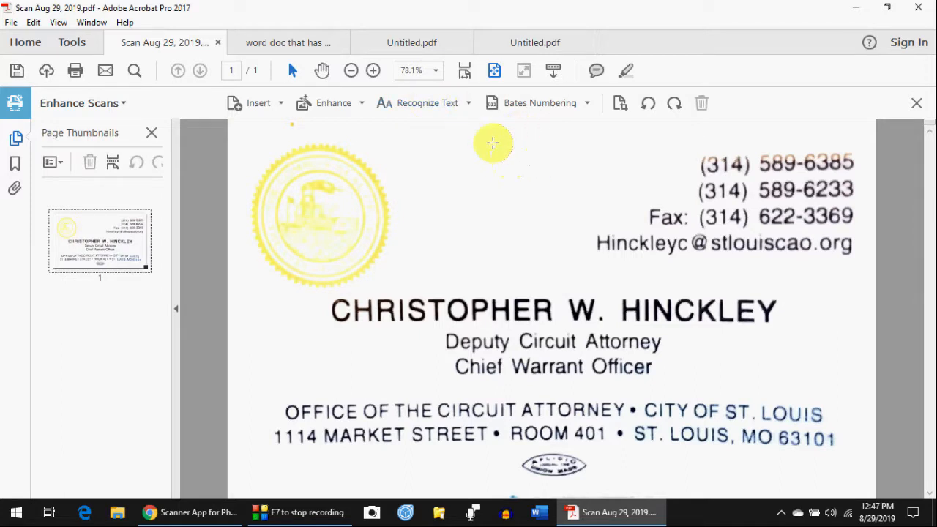
- Choose Enhance > Scanned Document and accept its settings with Recognize Text checked
left_click(348, 108)
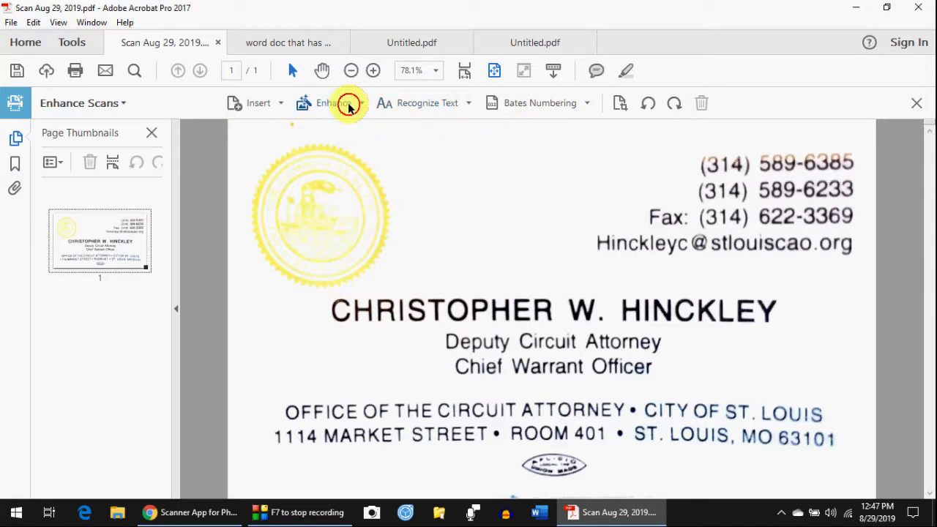
left_click(349, 107)
left_click(348, 108)
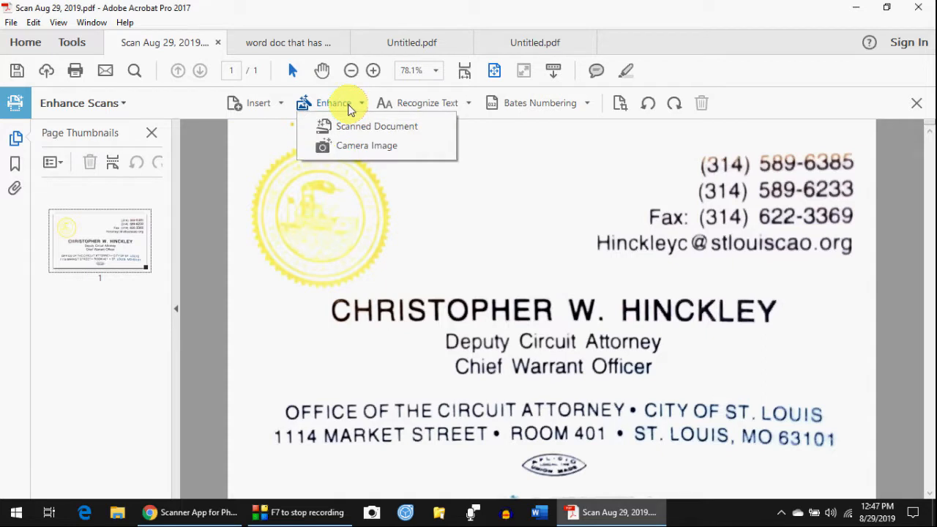
left_click(326, 126)
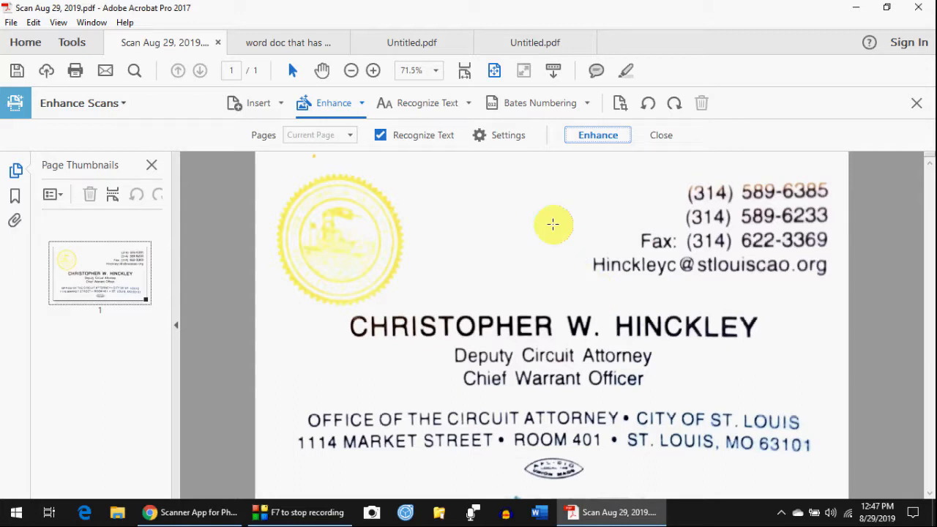
left_click(504, 139)
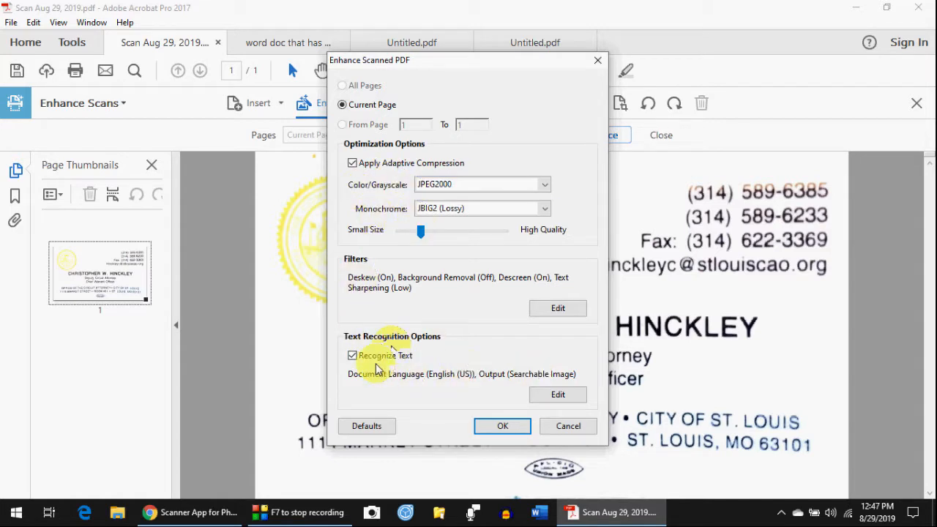
left_click(497, 430)
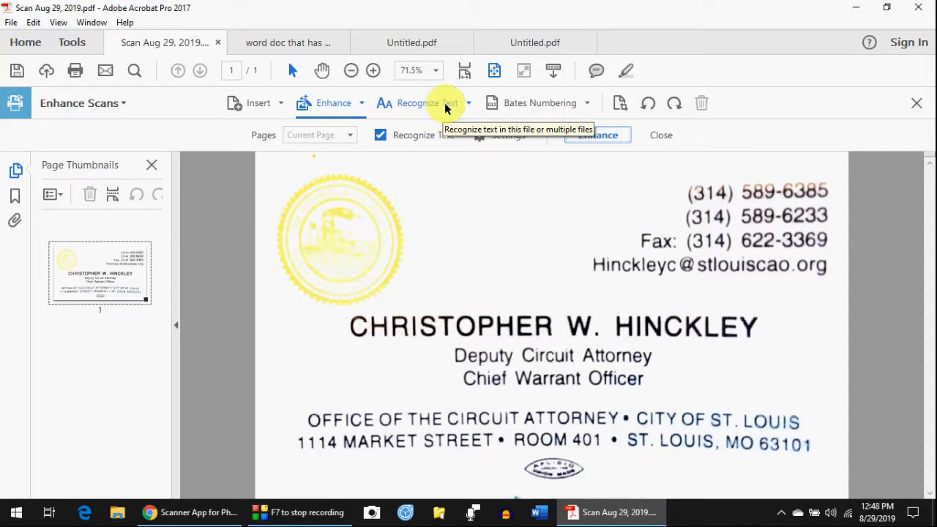
- Choose Edit > Edit Text & Images for the business-card scan
left_click(29, 25)
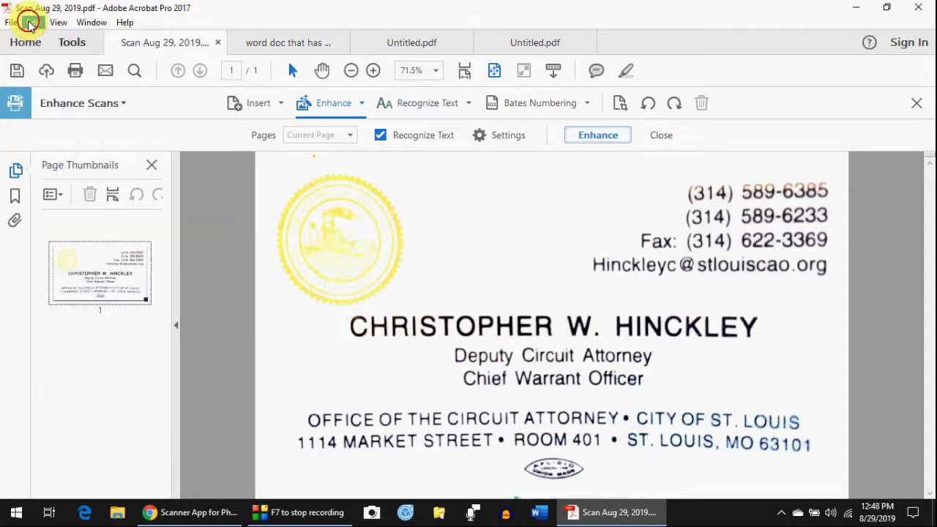
left_click(30, 25)
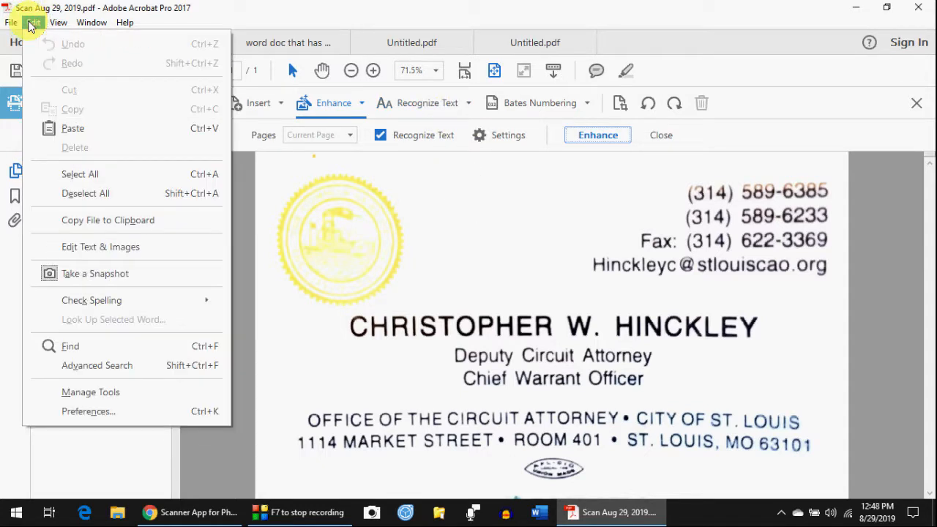
left_click(93, 247)
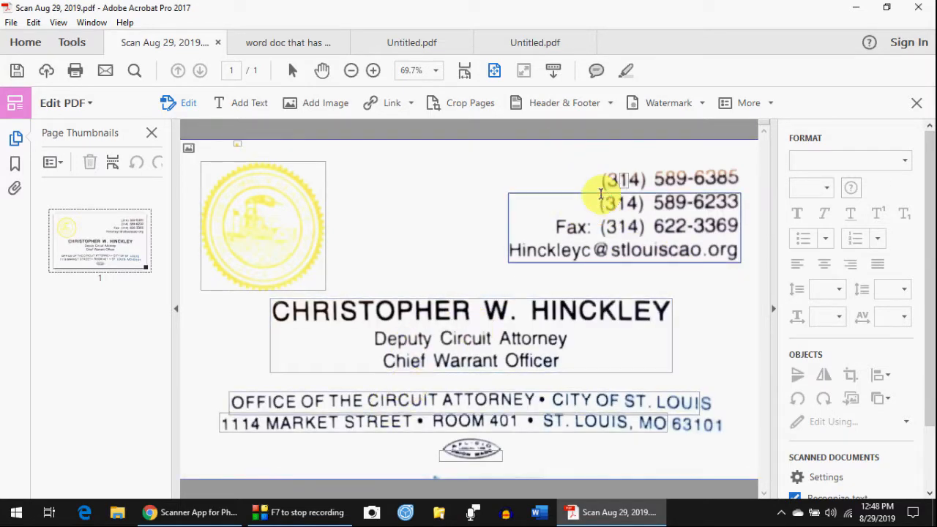
- Replace the last digits of the second phone number with 12
left_click(638, 204)
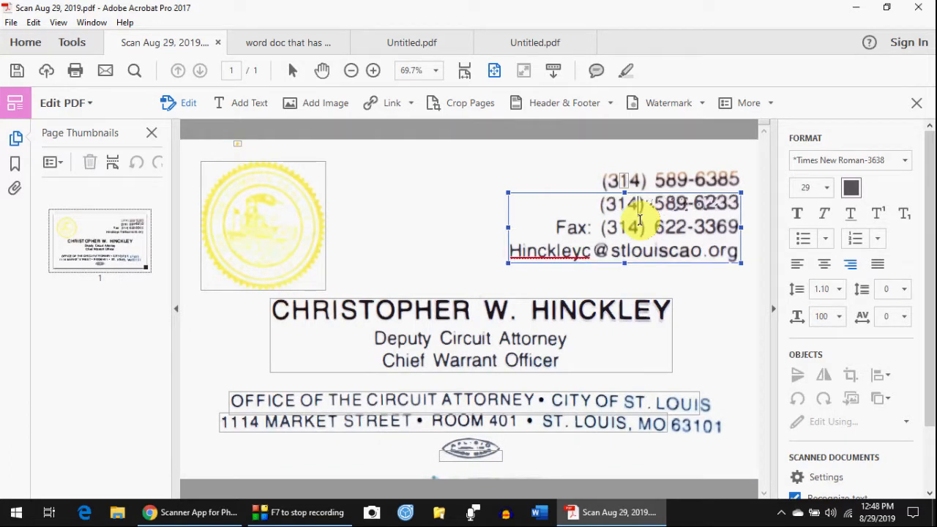
key("BackSpace")
key("BackSpace")
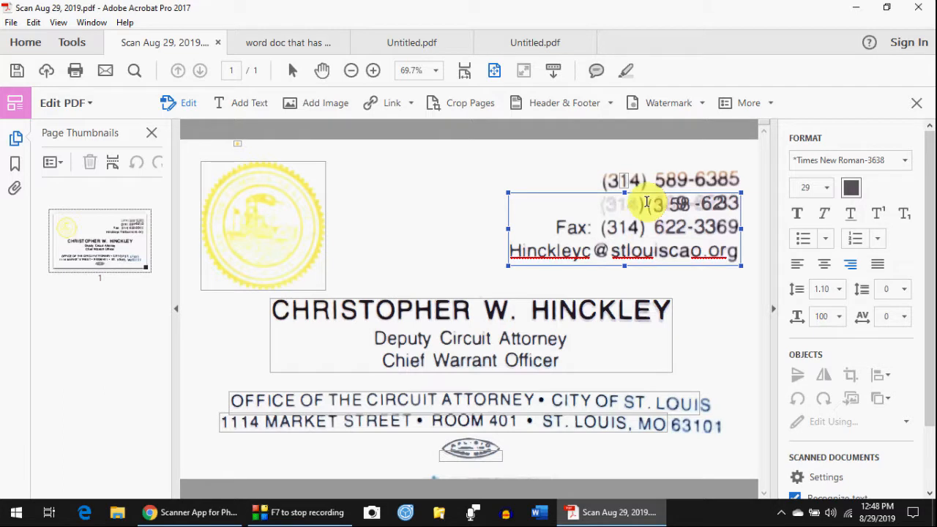
type("12")
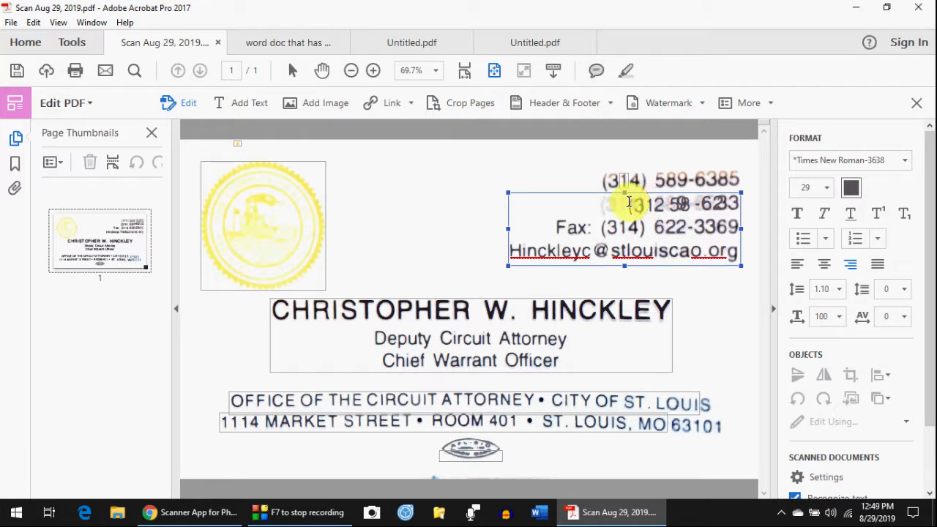
- Drag the contact text block left, then back near its original spot
left_click(458, 193)
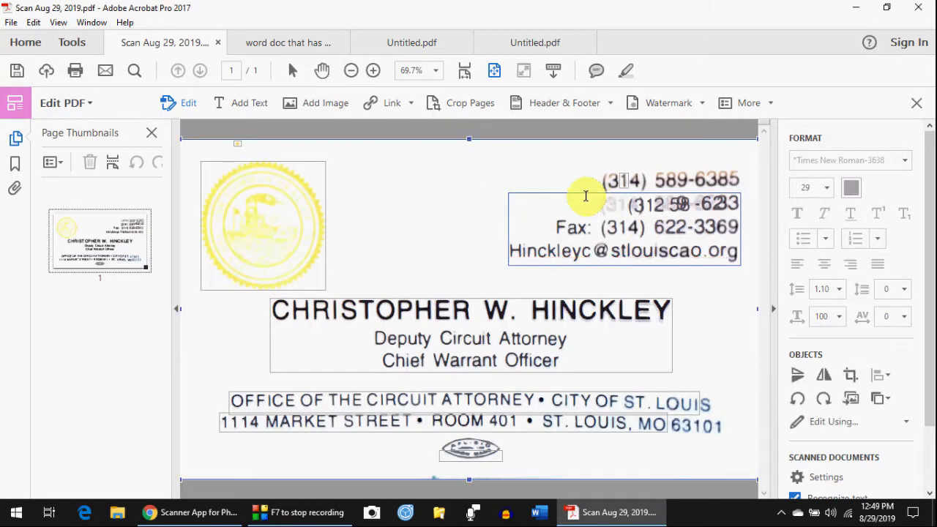
left_click_drag(587, 196, 475, 168)
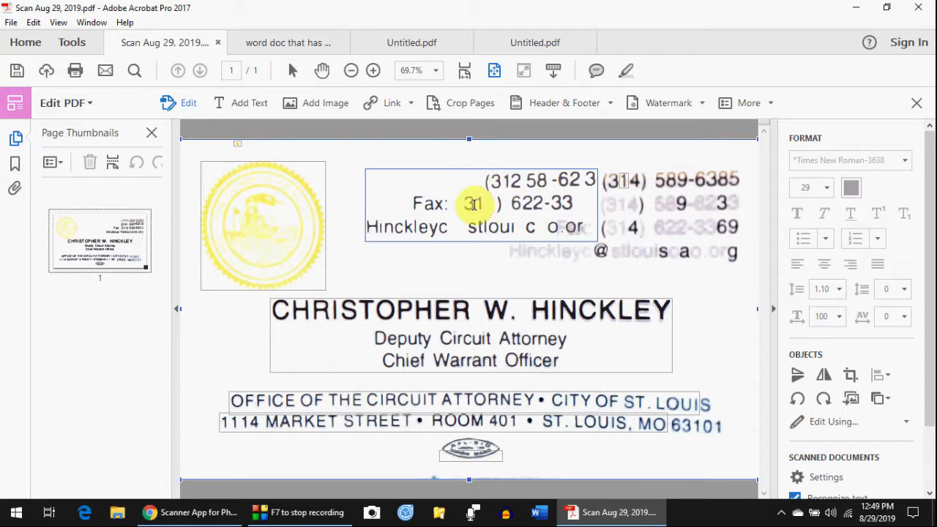
left_click_drag(477, 203, 607, 184)
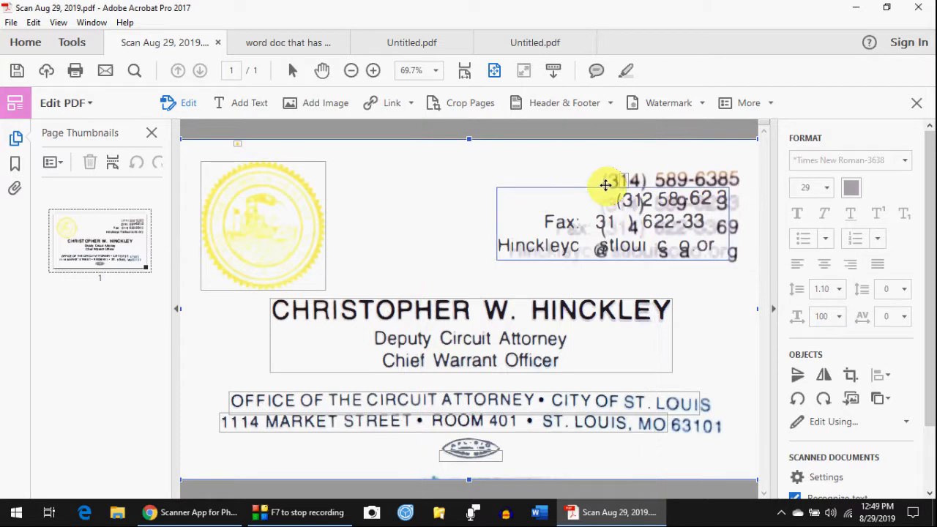
left_click(468, 312)
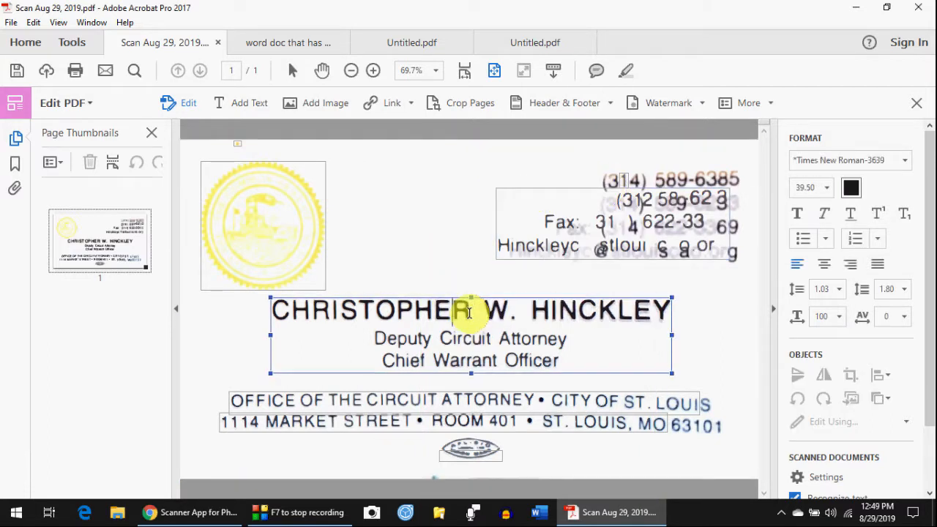
- Retype the cardholder's first name after its initial, then reopen the fax and phone block
key("BackSpace")
key("BackSpace")
key("BackSpace")
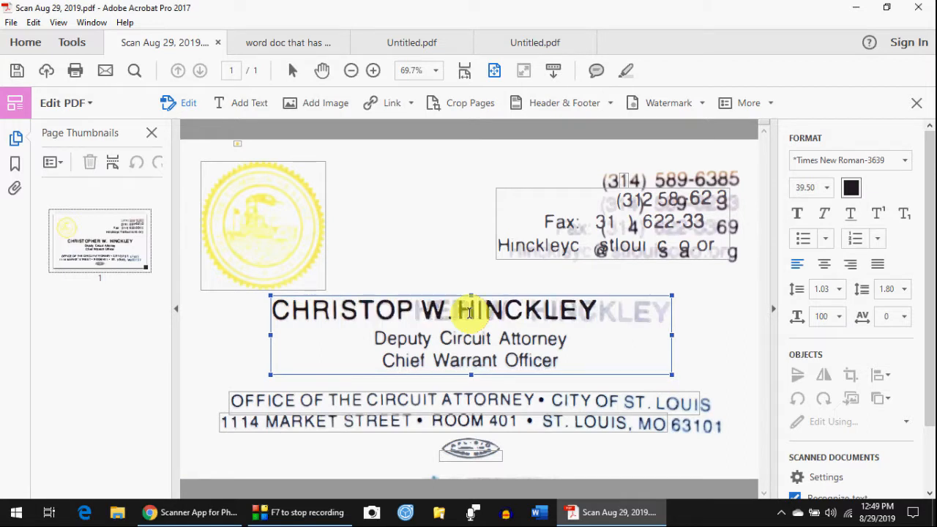
key("BackSpace")
key("BackSpace")
key("BackSpace")
key("BackSpace")
key("BackSpace")
key("BackSpace")
key("BackSpace")
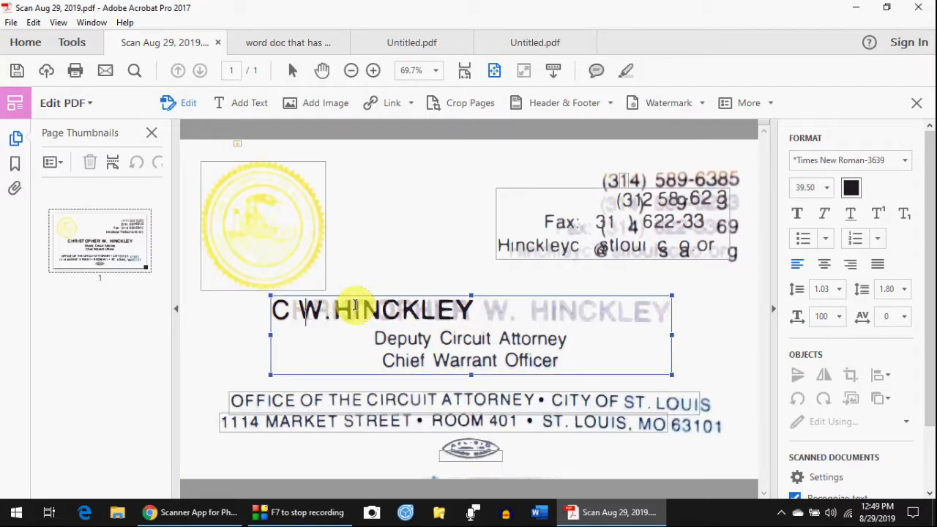
type("hristopher")
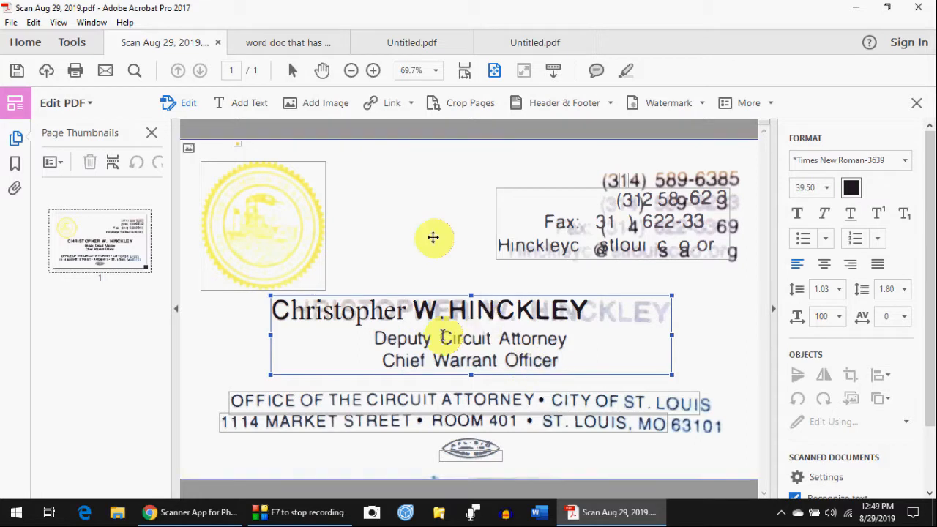
left_click(544, 191)
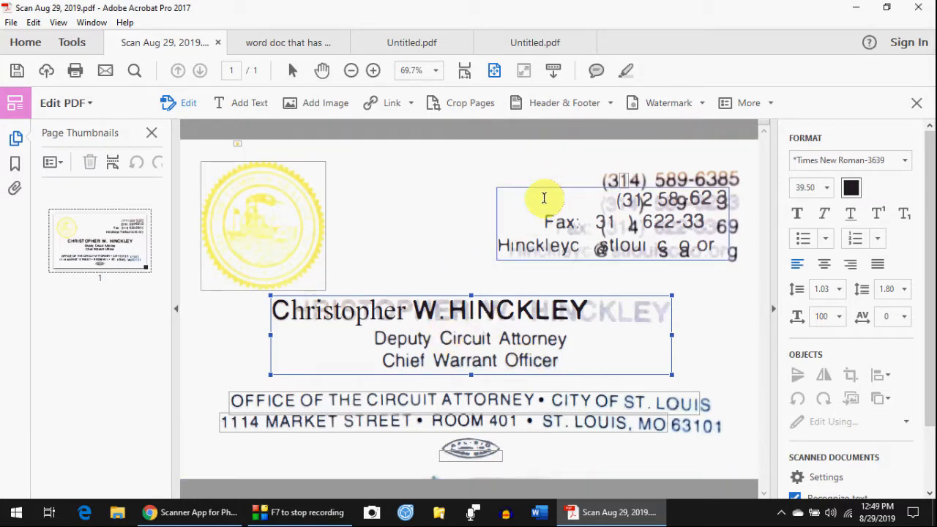
left_click(545, 192)
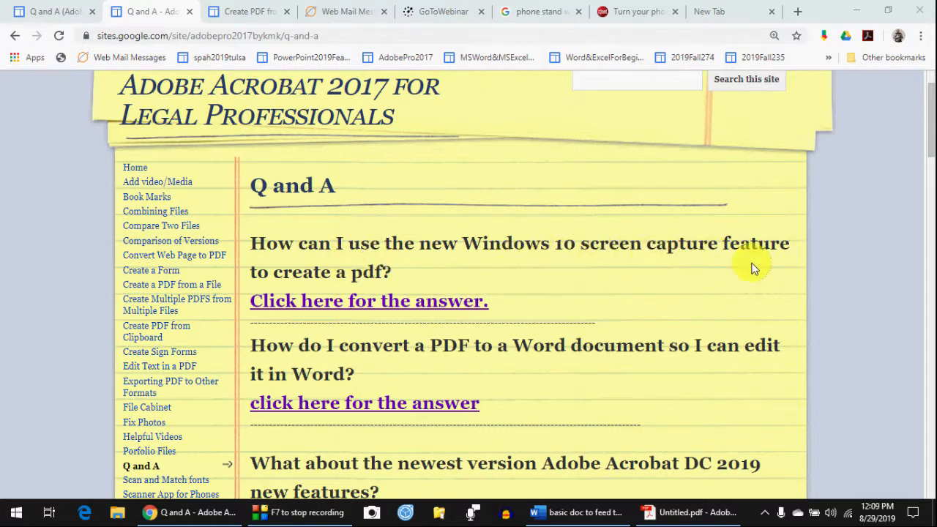
- Follow the Windows 10 screen-capture answer link and scroll through the Create PDF from Clipboard steps
left_click(364, 306)
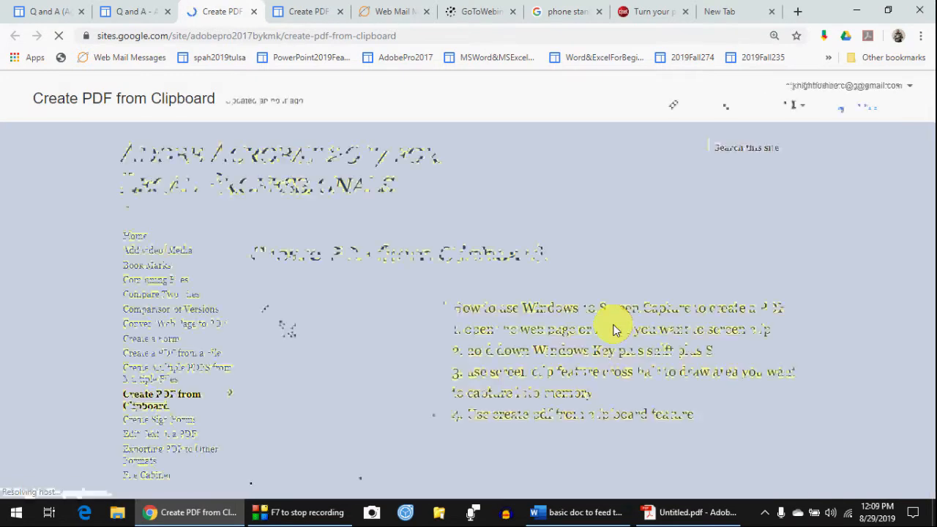
scroll(563, 388, "down", 2)
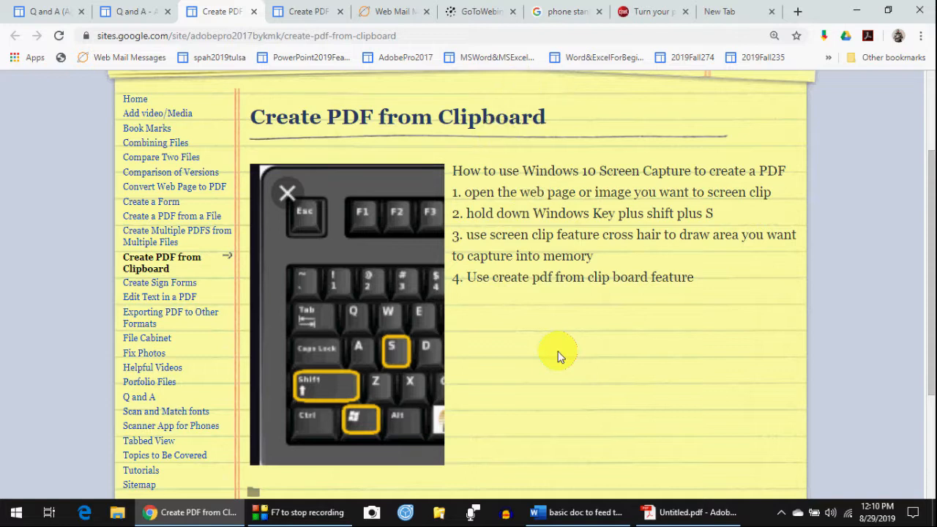
- Clip the headline and photo of CNET's Adobe Scan article as a screen snip
left_click(653, 16)
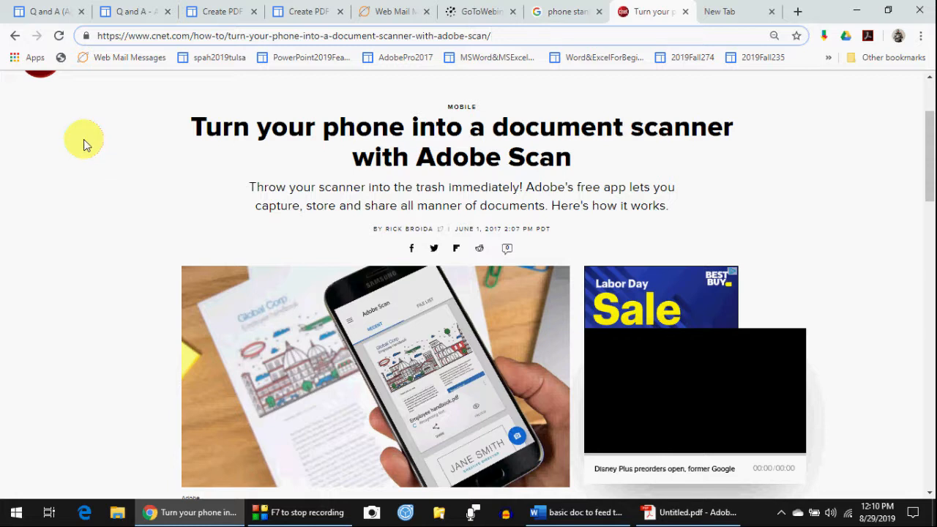
key("super+shift+s")
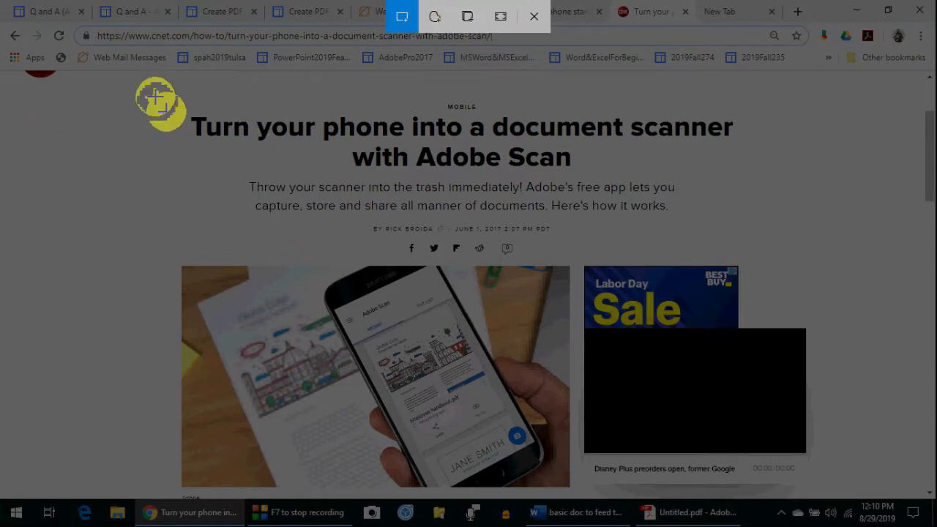
mouse_move(151, 81)
left_mouse_down()
mouse_move(156, 259)
mouse_move(813, 487)
left_mouse_up()
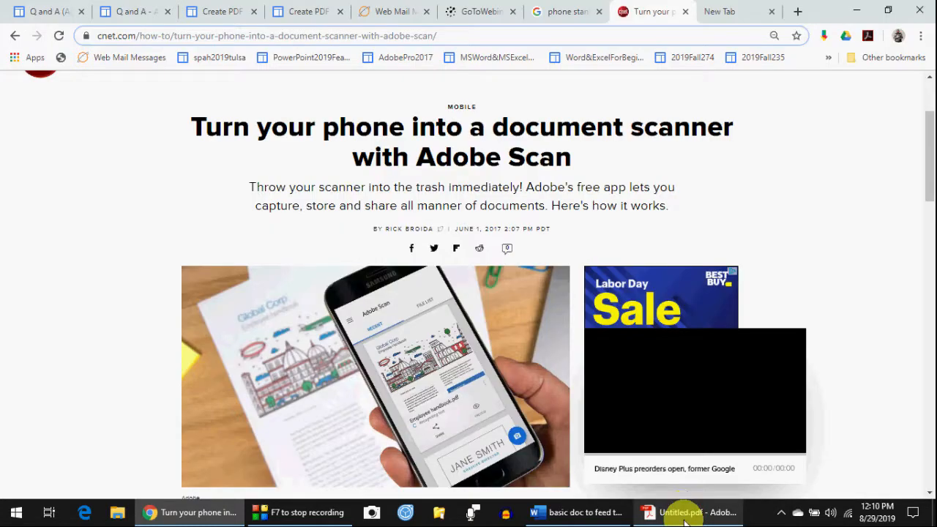
- Back in Acrobat, create a new PDF from the clipboard contents via Create PDF
left_click(685, 516)
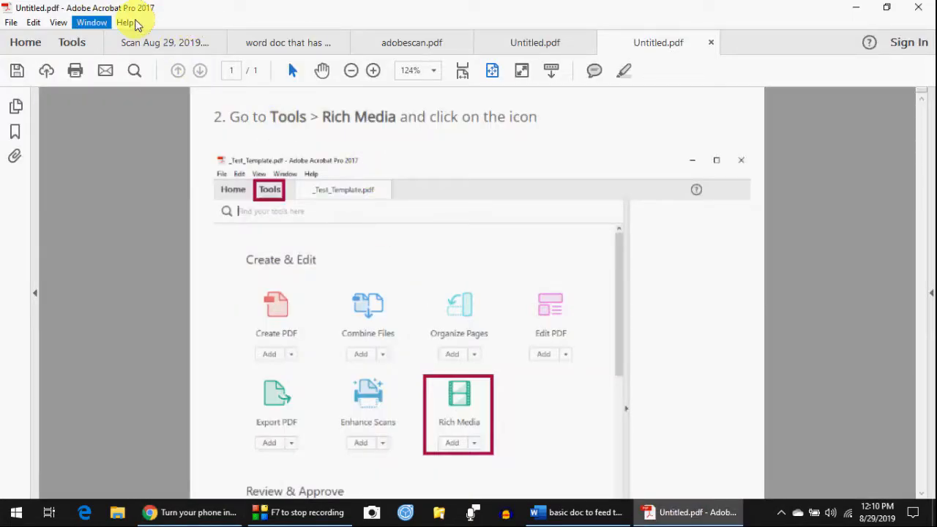
left_click(65, 46)
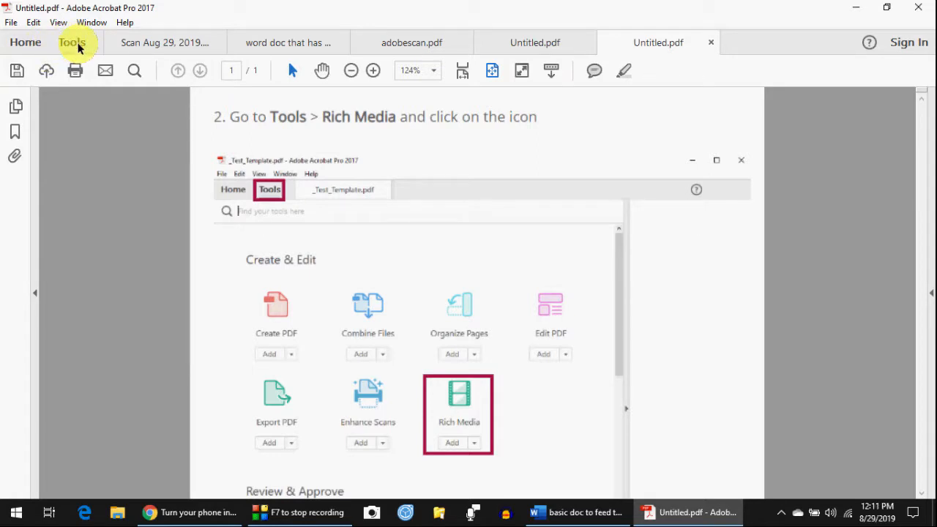
left_click(79, 48)
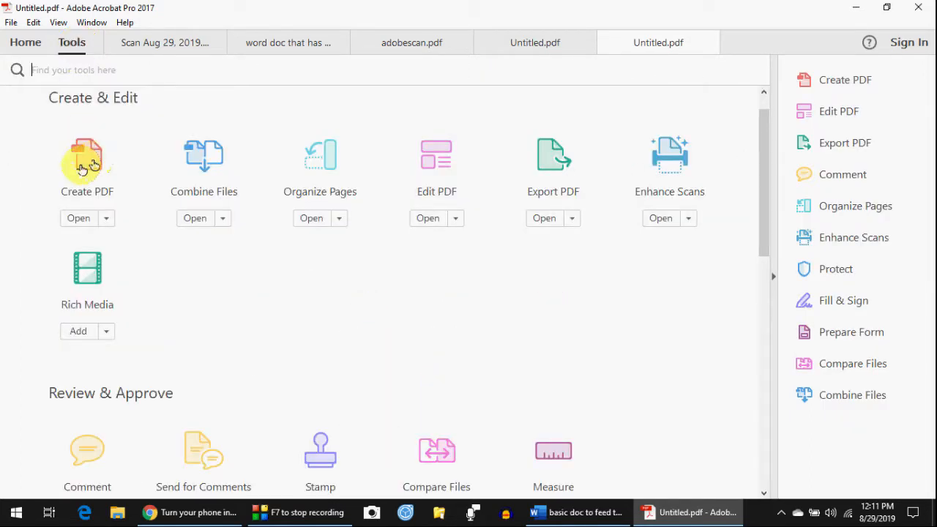
left_click(93, 164)
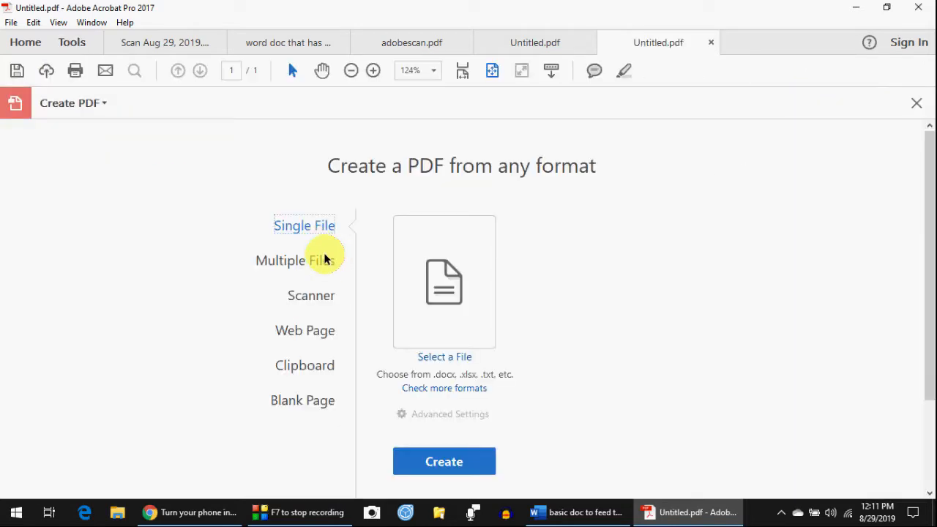
left_click(314, 370)
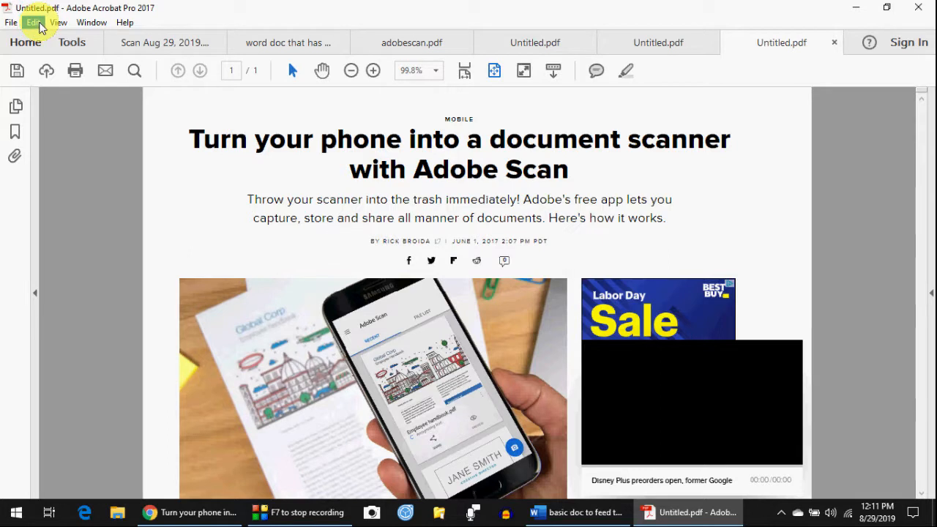
- Run Edit Text & Images on the clipped article page
left_click(35, 23)
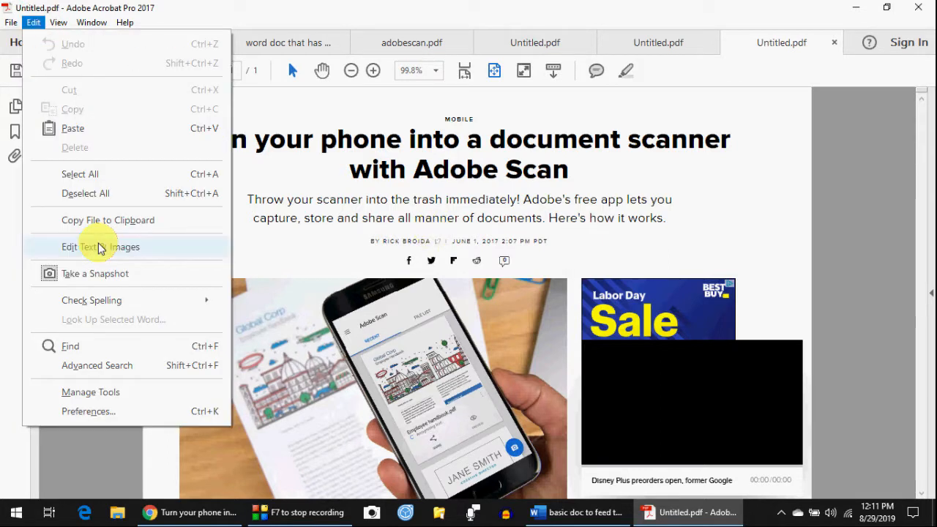
left_click(100, 249)
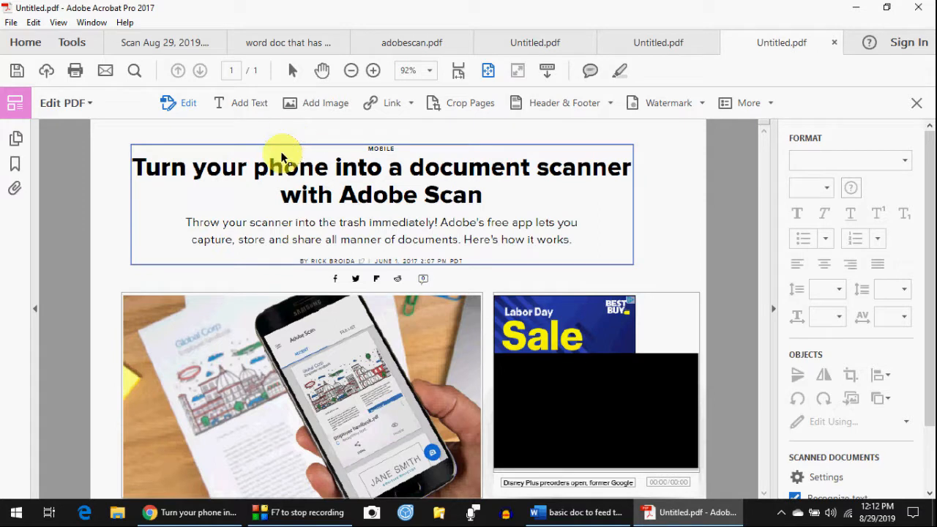
- Narrow the headline text block from its left side and move it up and left
left_click(181, 156)
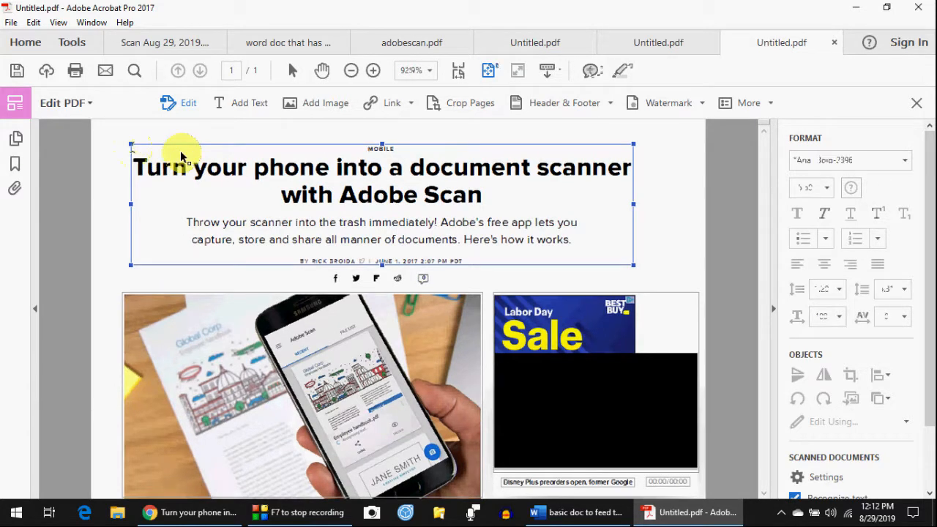
left_click_drag(131, 145, 195, 160)
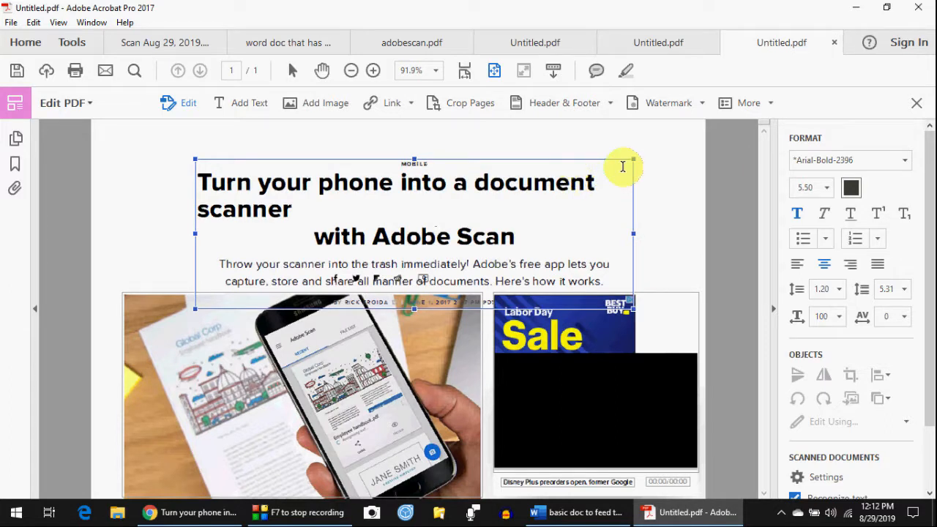
mouse_move(569, 157)
left_mouse_down()
mouse_move(532, 121)
mouse_move(538, 128)
left_mouse_up()
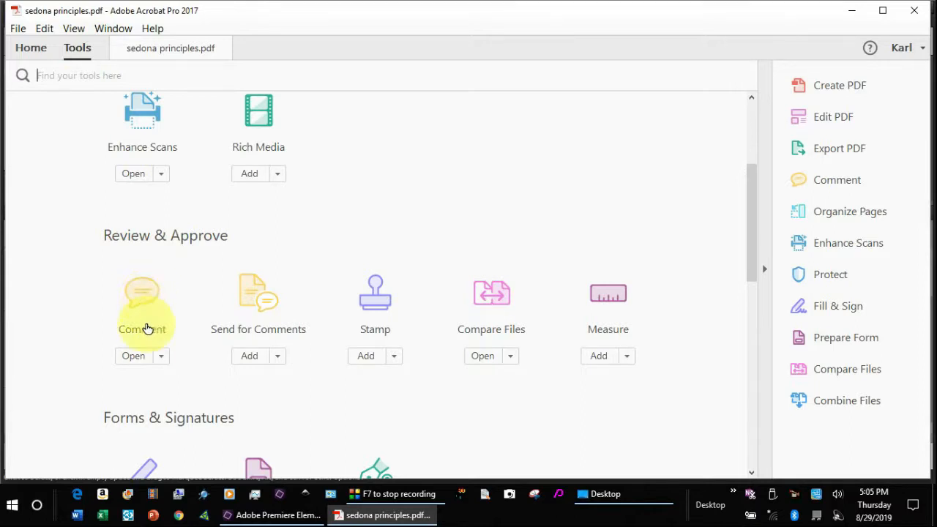
- Switch to sedona principles.pdf and open its Comment tool set
left_click(169, 50)
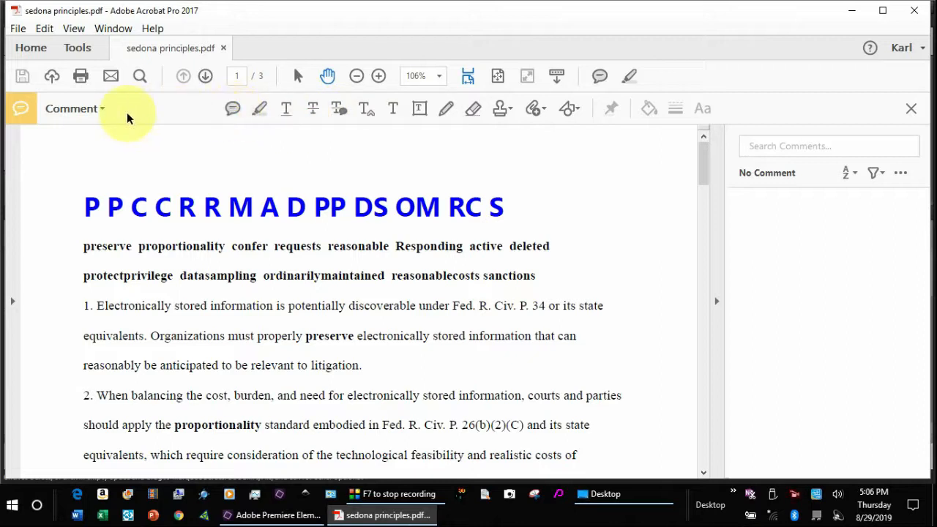
left_click(103, 109)
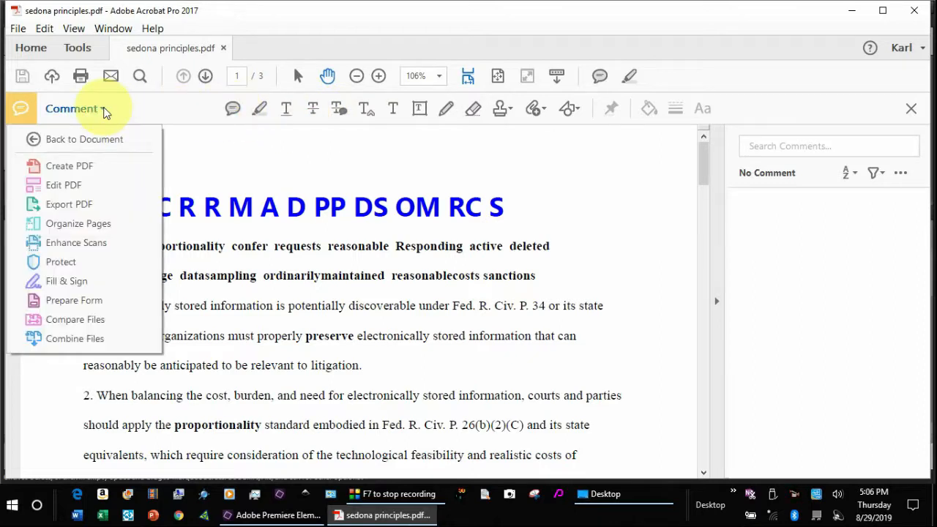
left_click(233, 108)
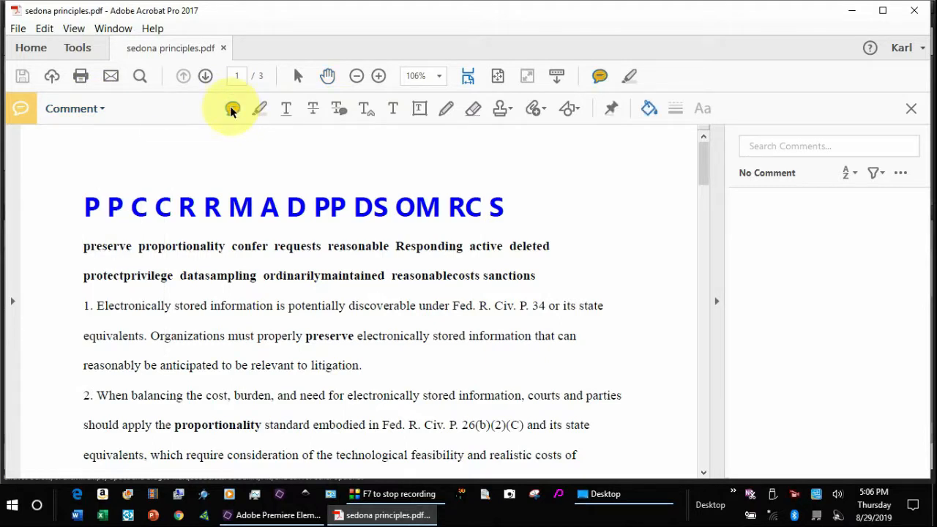
left_click(232, 109)
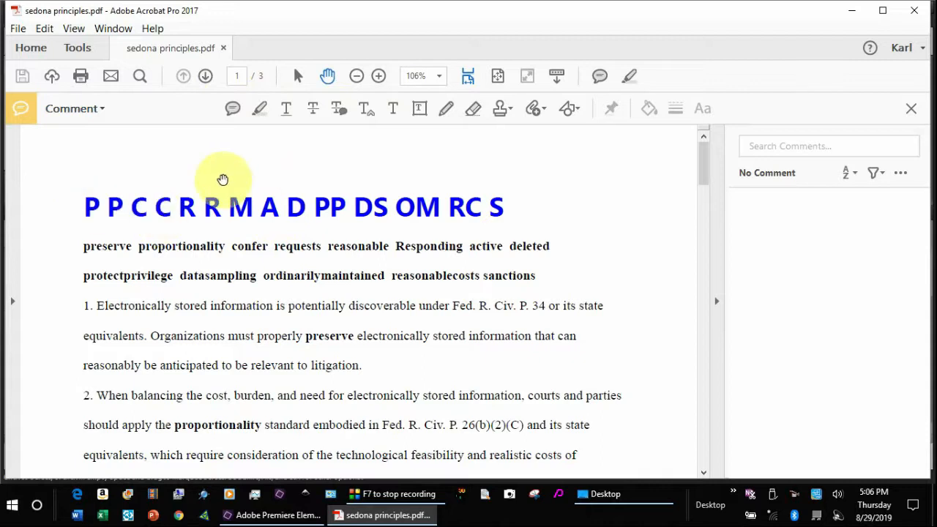
- Post a sticky note beside 'RC S': 'Why do we have these letters at the top of the Sedona Principles'
left_click(232, 109)
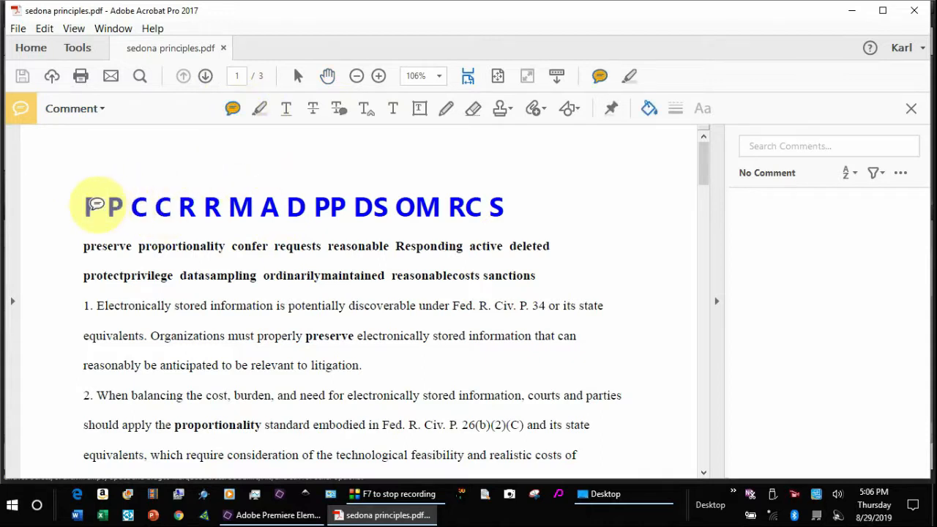
left_click(504, 191)
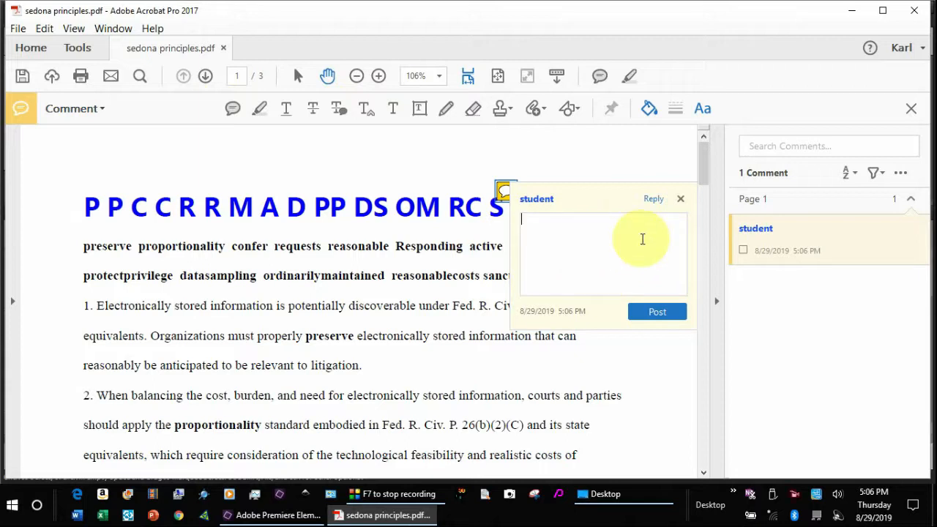
type("W")
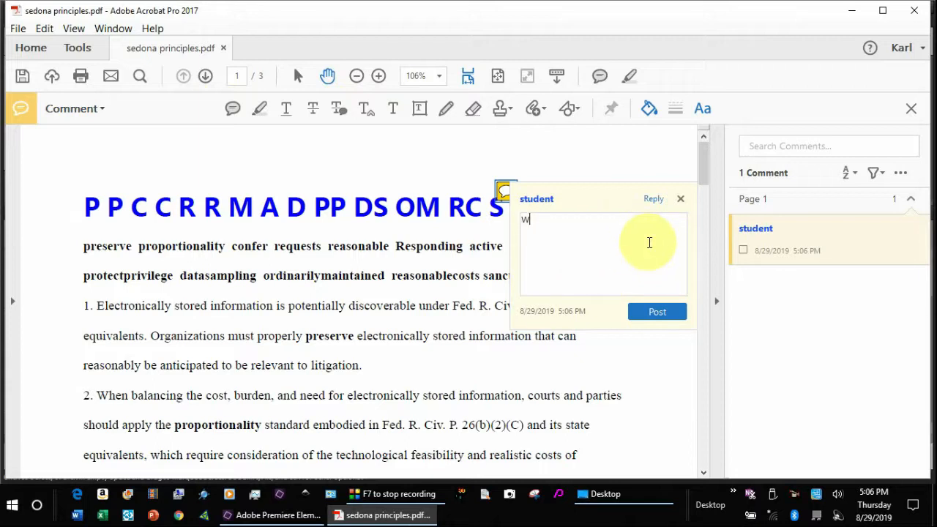
type("hy do we have these lett")
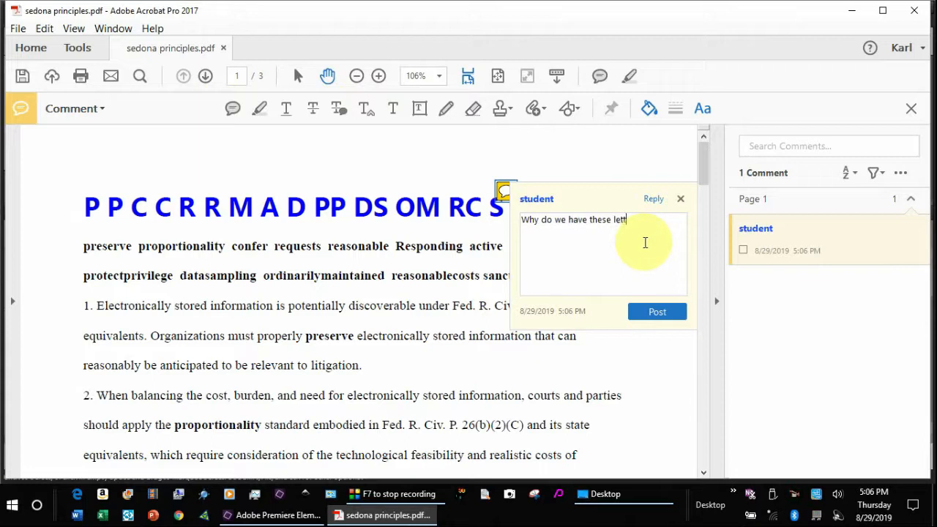
type("ers at the top of the Sedona Pr")
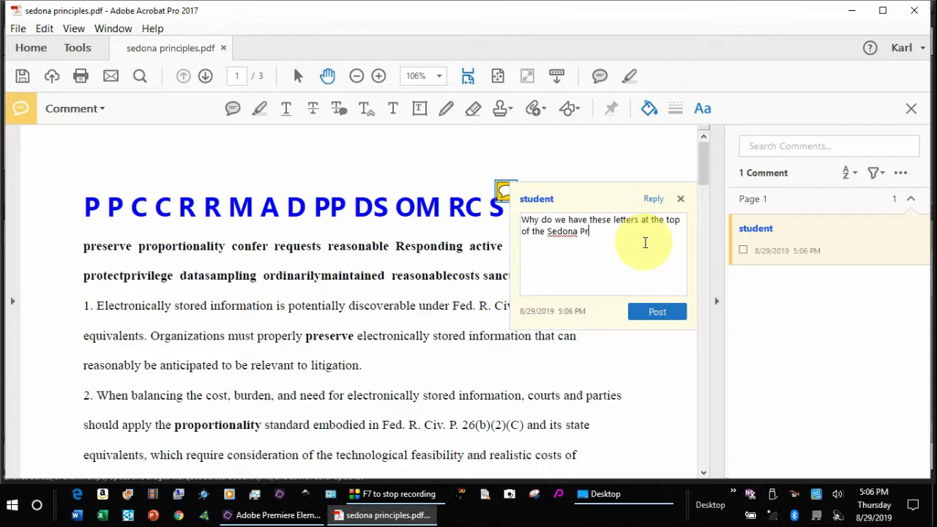
type("inciples")
left_click(656, 313)
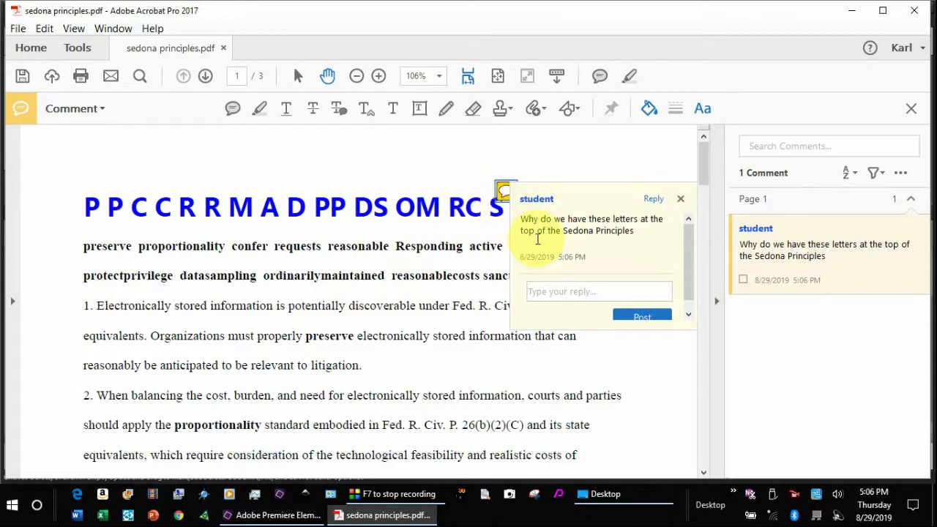
- Post the reply about letters representing each principle's gist, then begin the acrostic follow-up
left_click(546, 292)
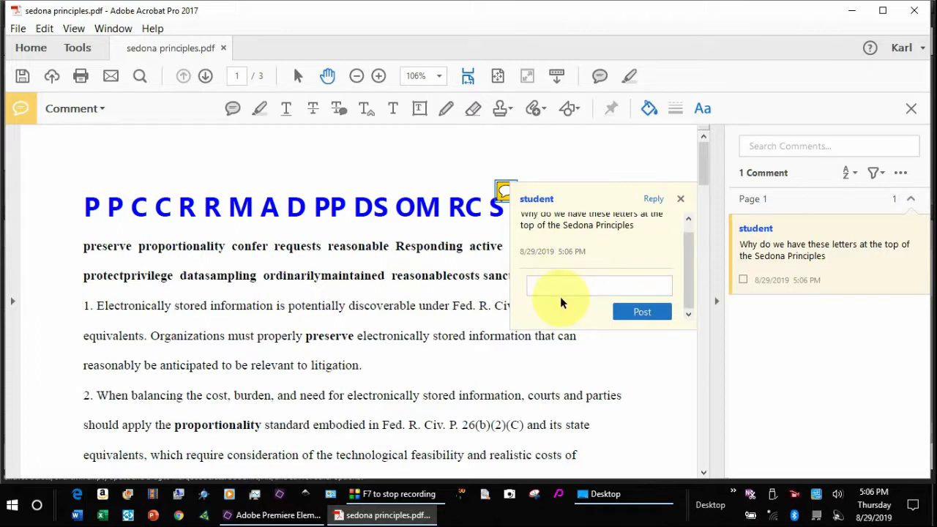
type("These are the letters that represen")
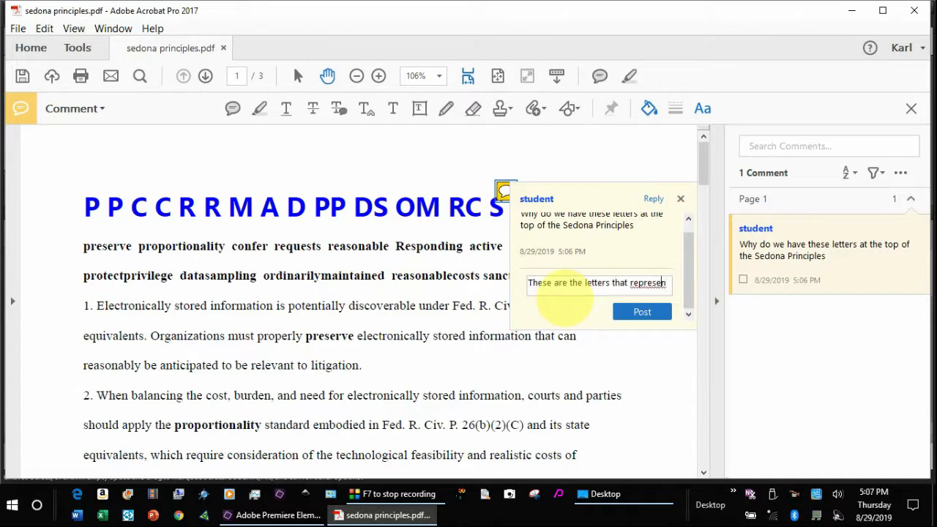
type("t the gists ")
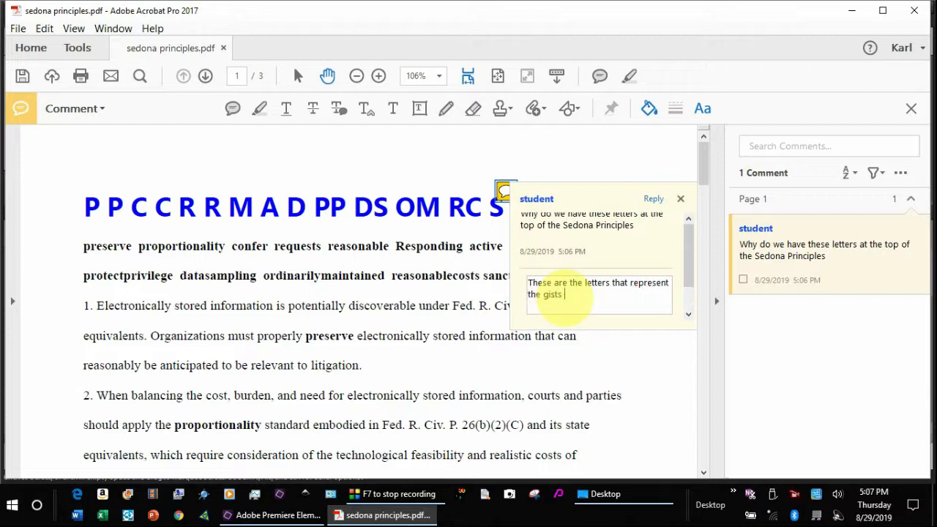
type("of each princi")
type("ciple.")
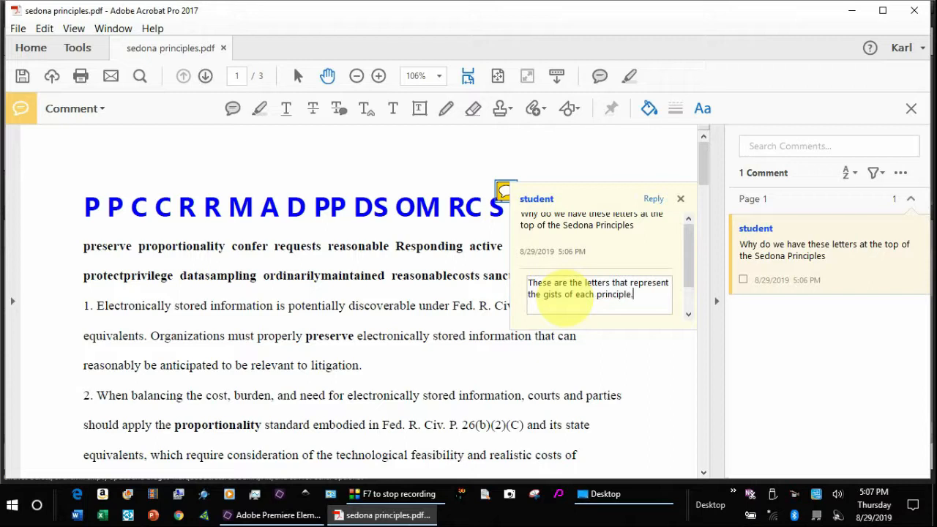
key("Return")
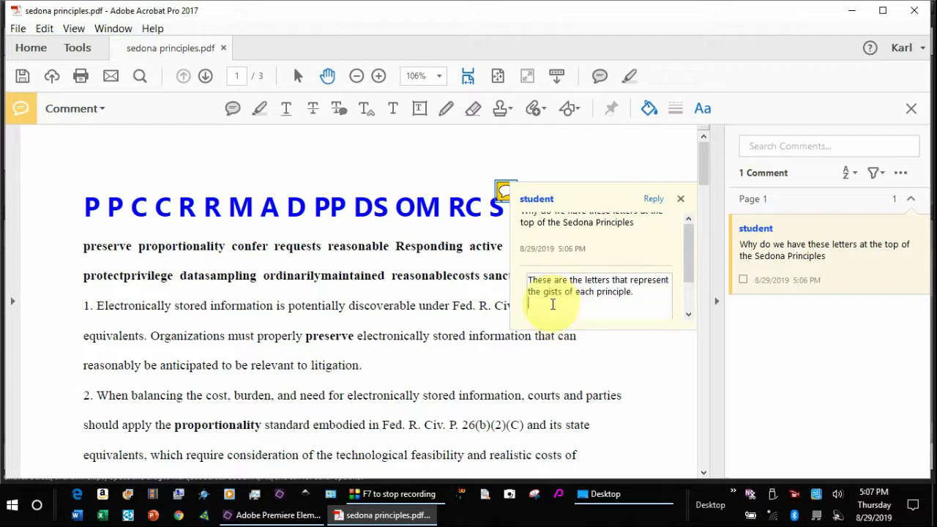
left_click(653, 199)
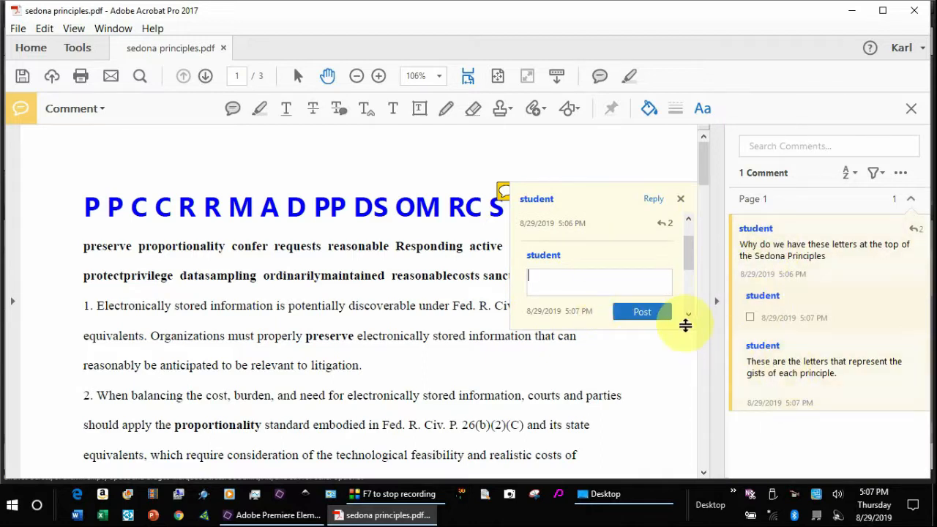
left_click(563, 279)
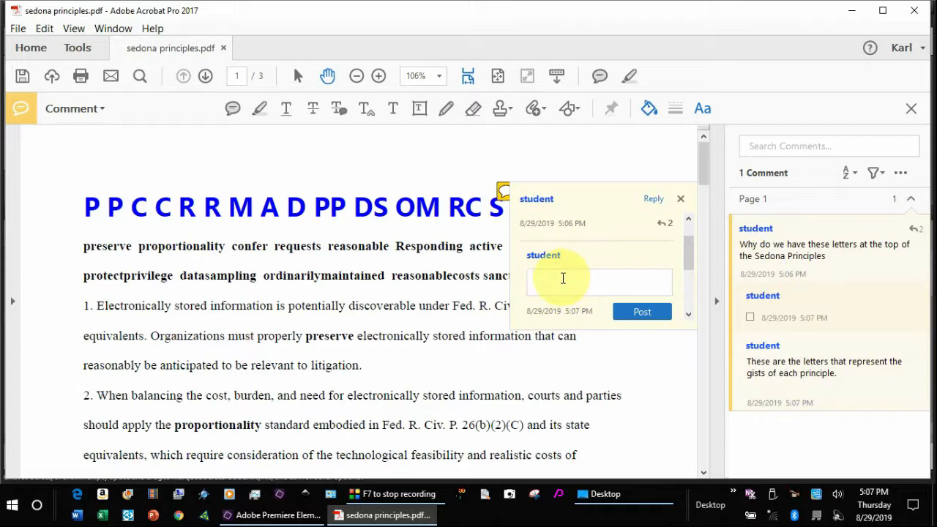
type("OH I see to hel")
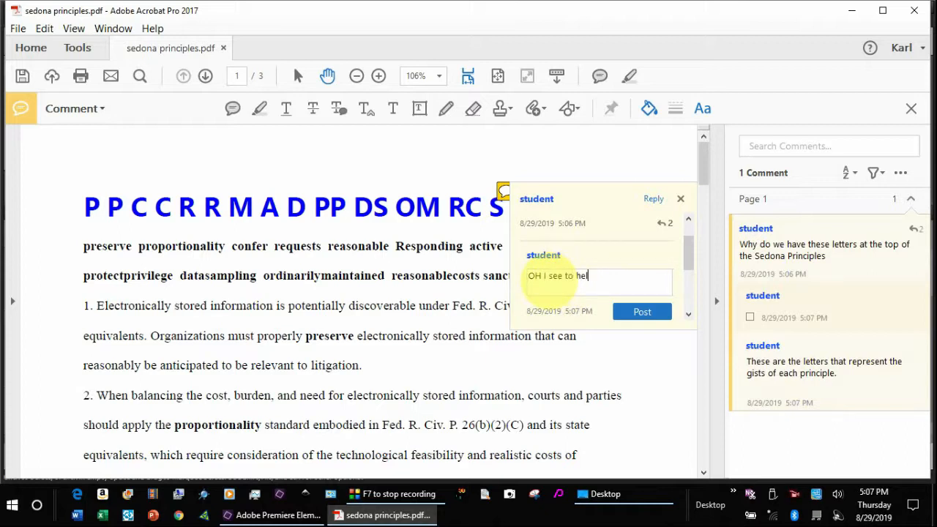
type("p us remember the principles ")
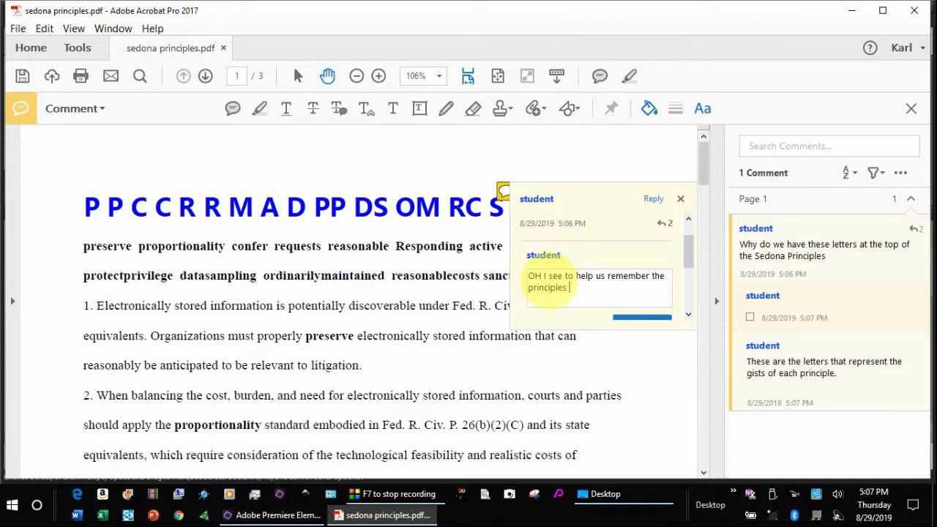
type("kind of like an acrostic or some")
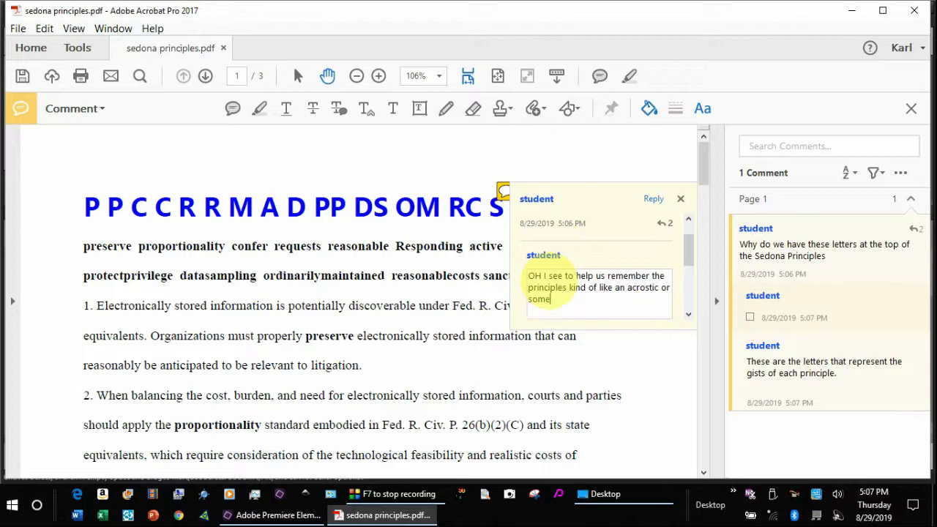
type("thing like that.")
- Post the acrostic follow-up, then highlight all of principle 9 on page 2
left_click(623, 161)
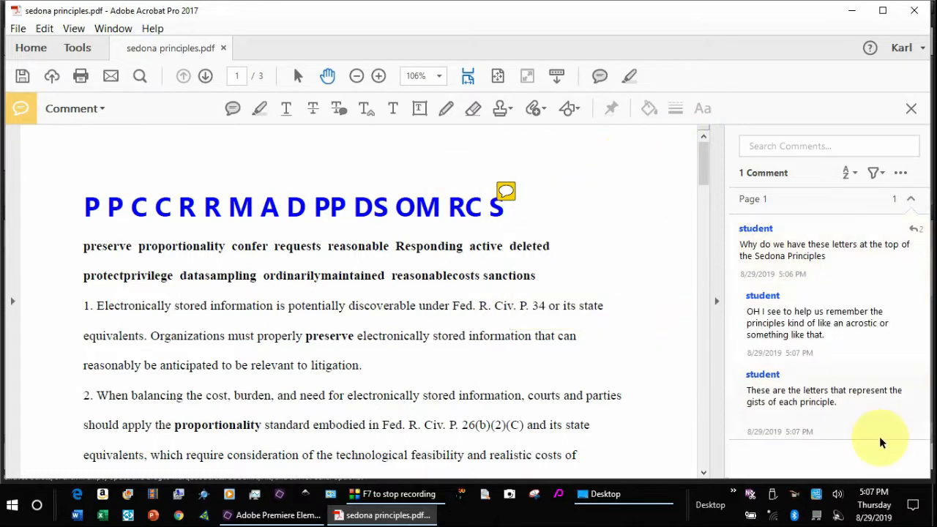
left_click(701, 183)
left_click_drag(701, 183, 716, 309)
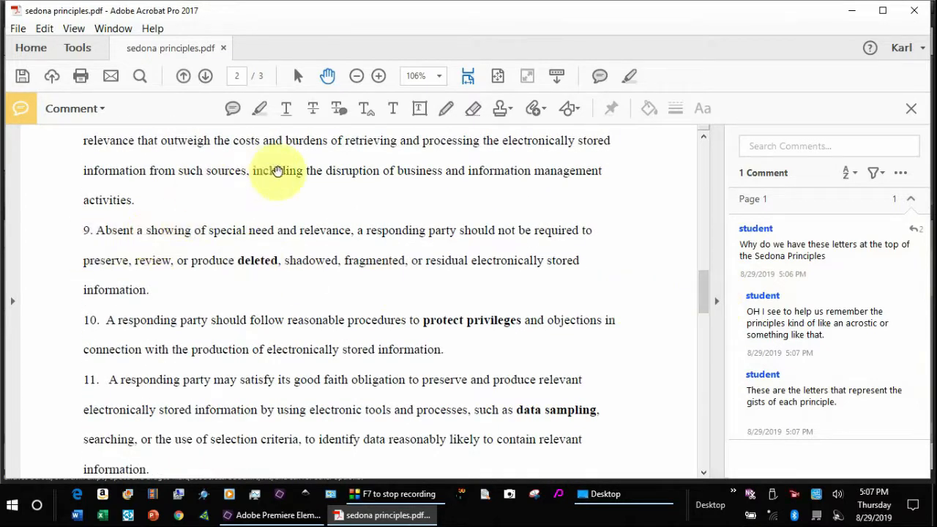
left_click(261, 110)
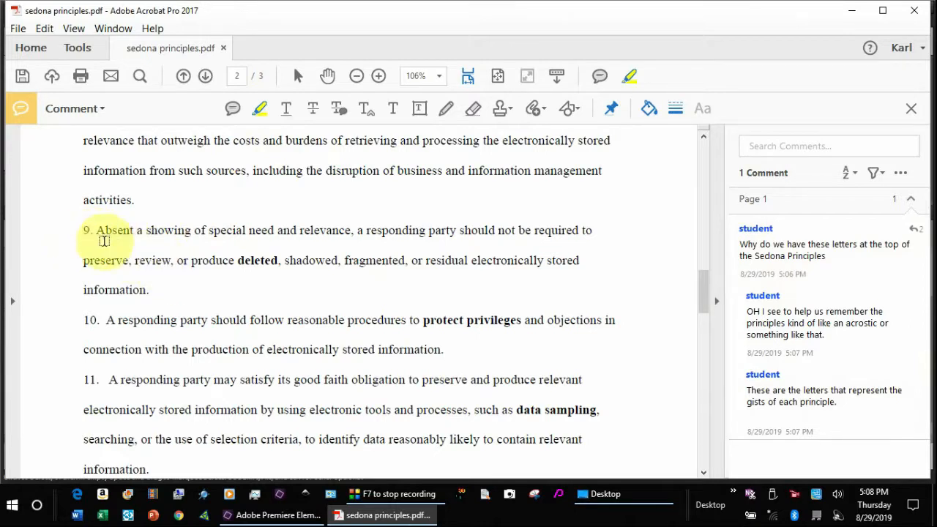
left_click_drag(80, 233, 148, 291)
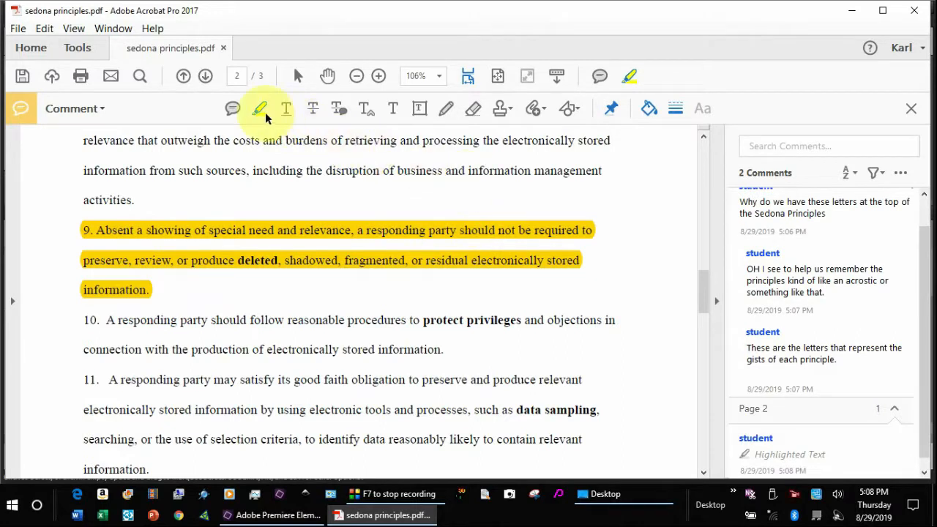
- Pick the Attach File tool and select the principle 9 highlight
left_click(540, 110)
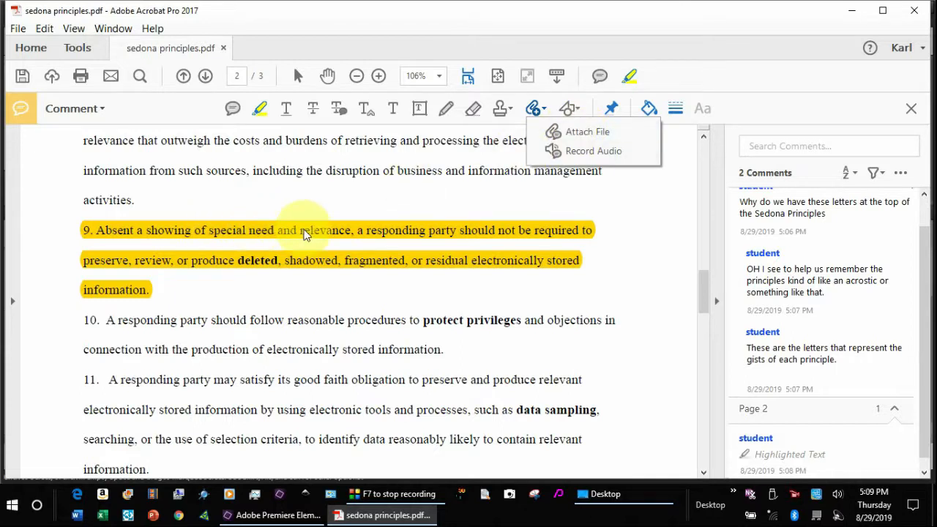
left_click(582, 132)
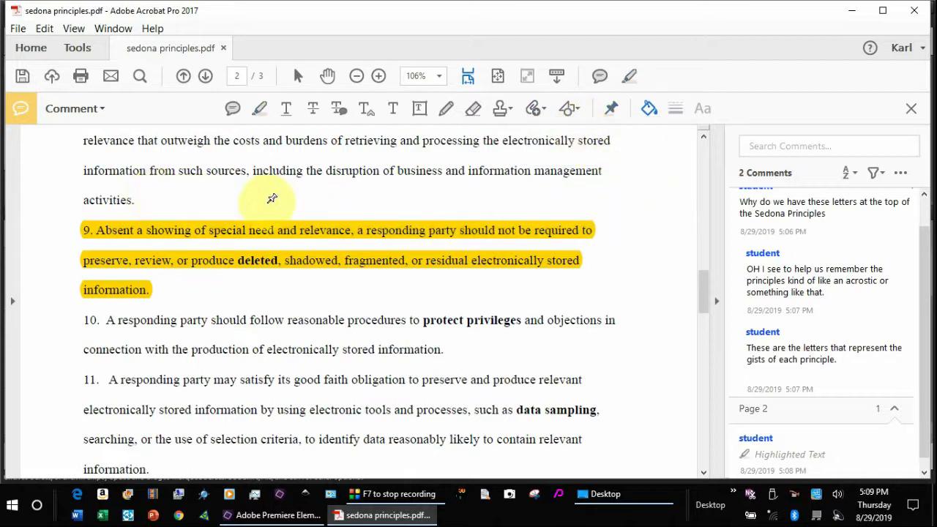
left_click(593, 220)
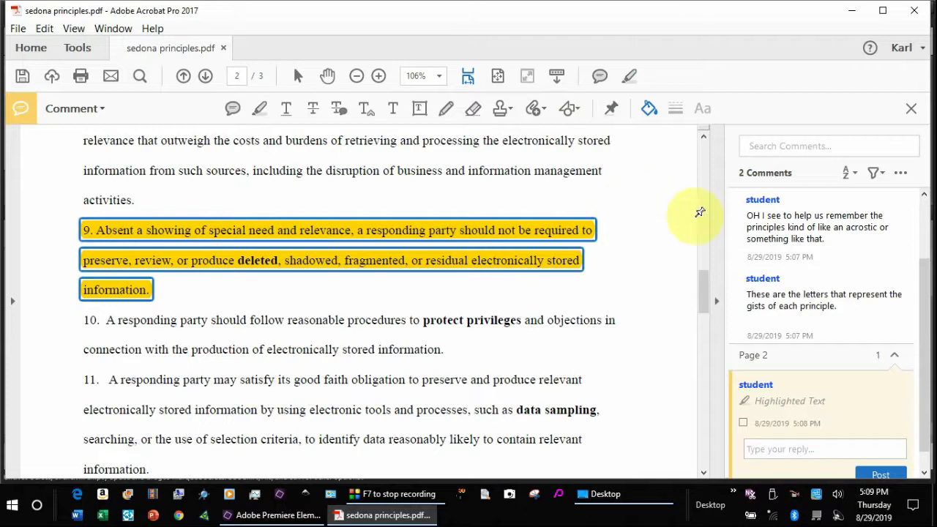
left_click_drag(926, 269, 924, 307)
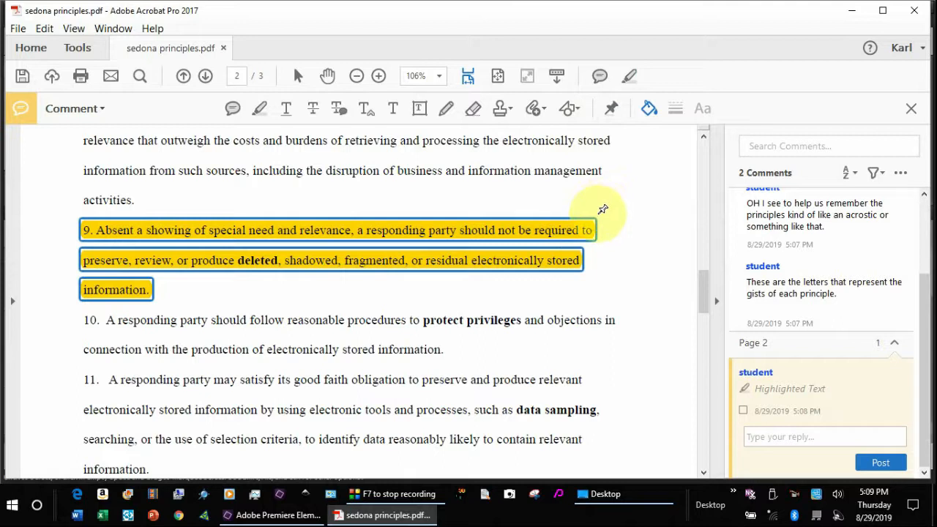
- Attach tools1 menu.JPG after 'objections in' on principle 10 with a Paperclip icon
left_click(615, 315)
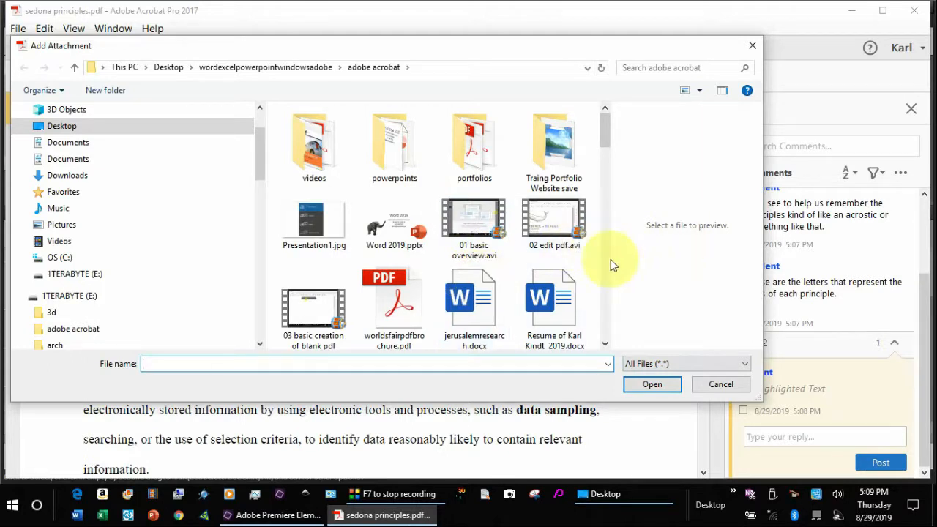
left_click_drag(612, 166, 630, 238)
left_click(414, 180)
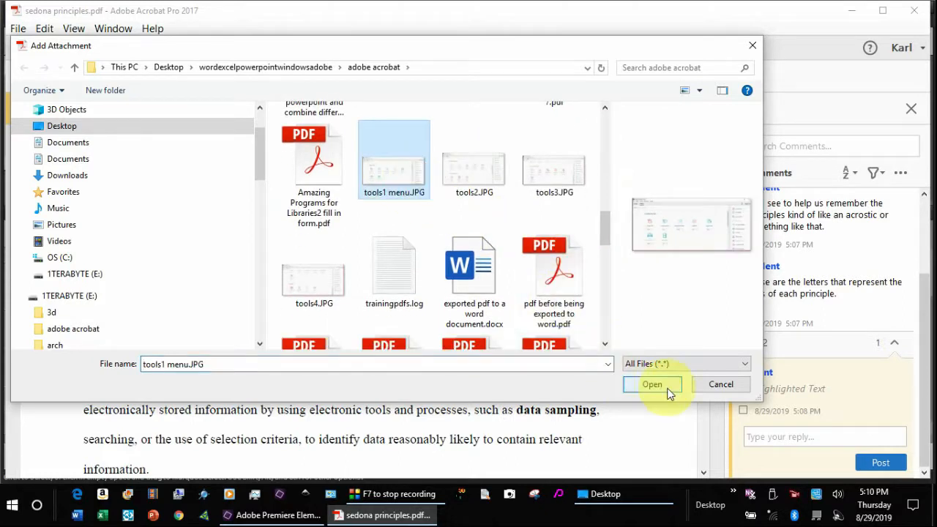
left_click(663, 387)
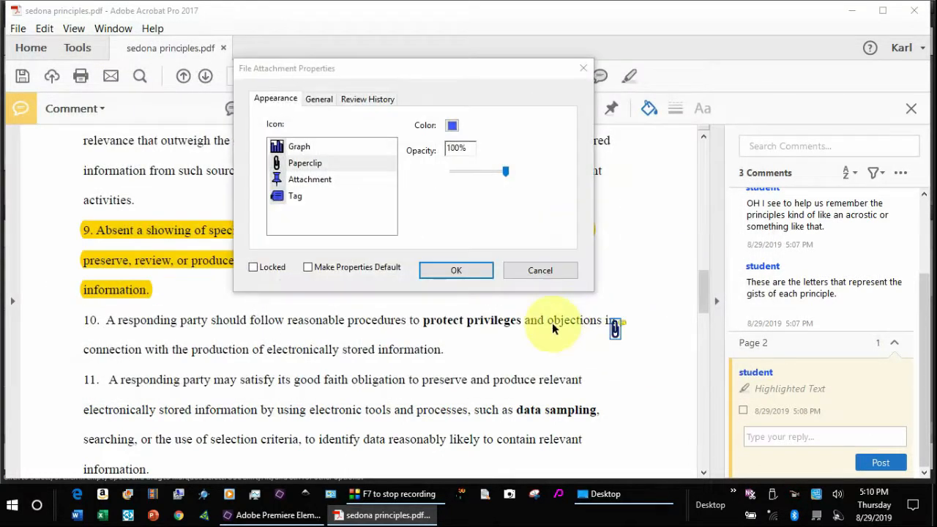
left_click(320, 164)
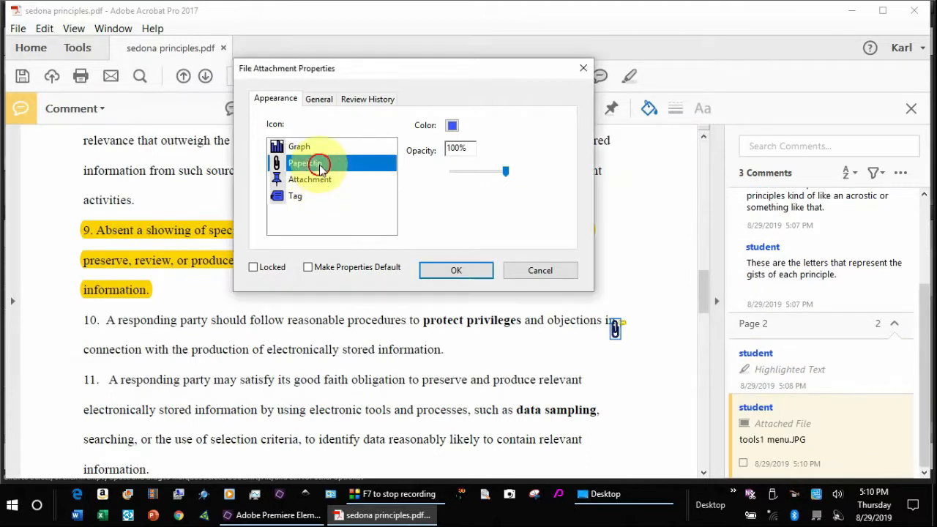
left_click(464, 271)
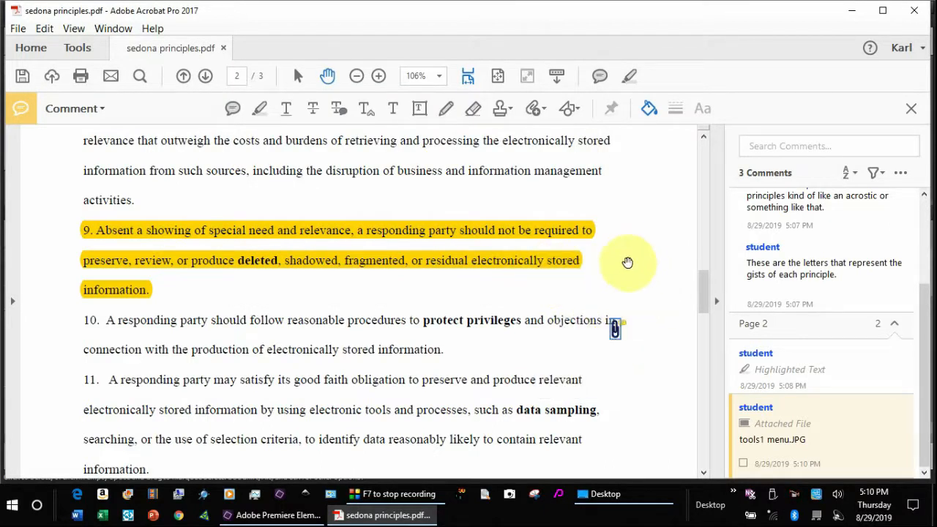
mouse_move(614, 329)
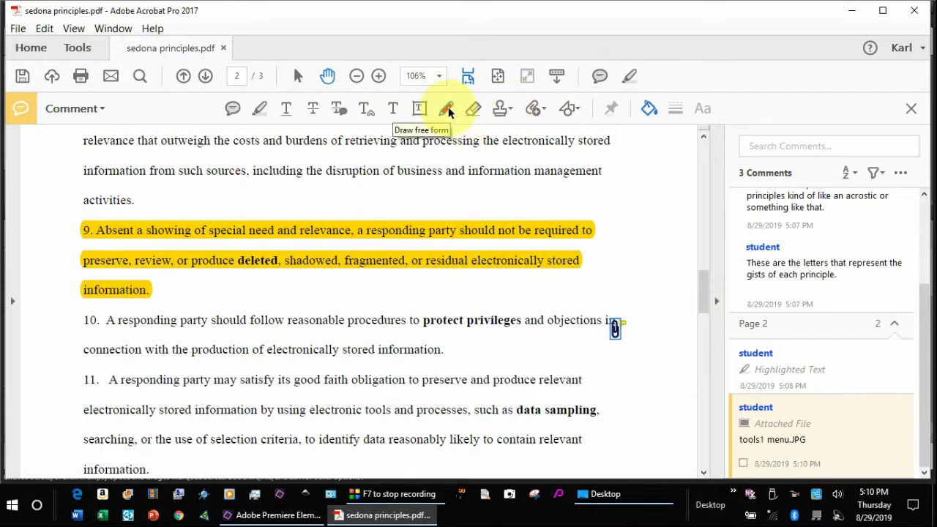
- Draw a red freehand pencil loop around 'protect privileges' in principle 10
left_click(446, 109)
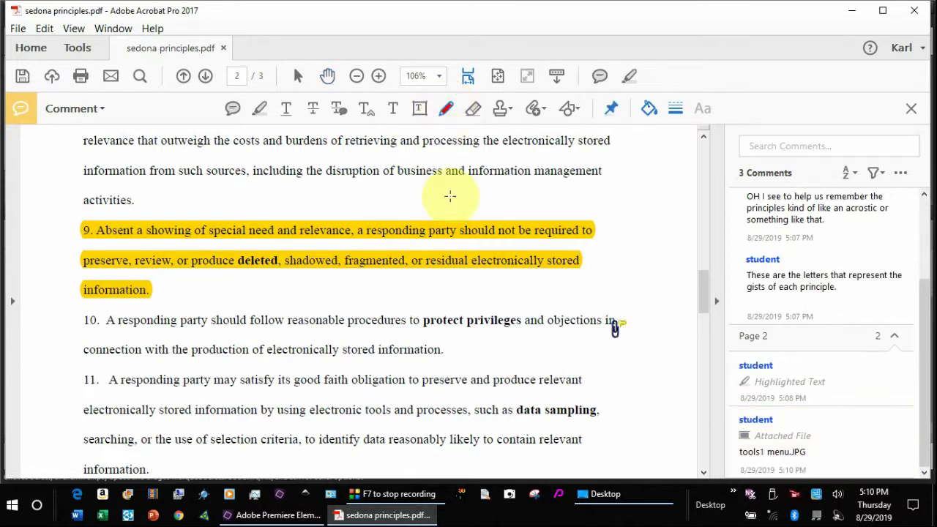
mouse_move(414, 303)
left_mouse_down()
mouse_move(523, 307)
mouse_move(456, 345)
mouse_move(408, 314)
mouse_move(423, 296)
left_mouse_up()
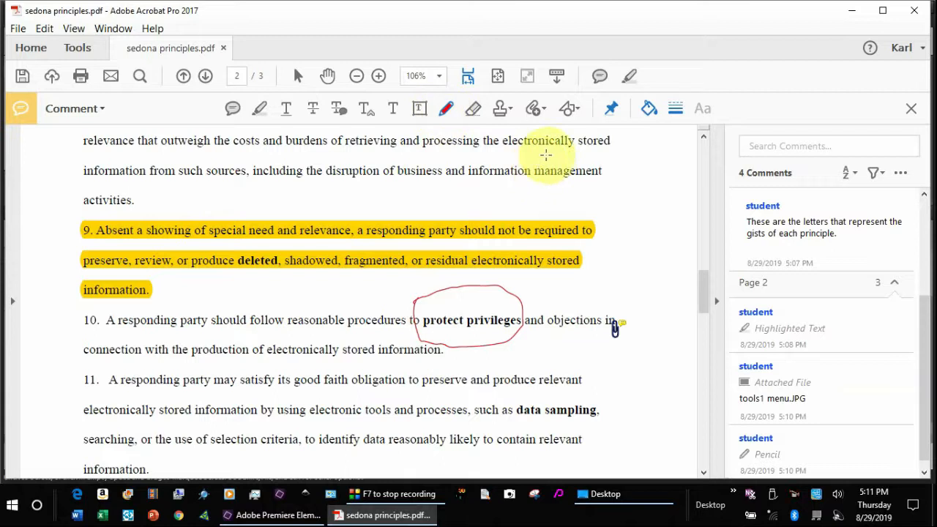
left_click(235, 112)
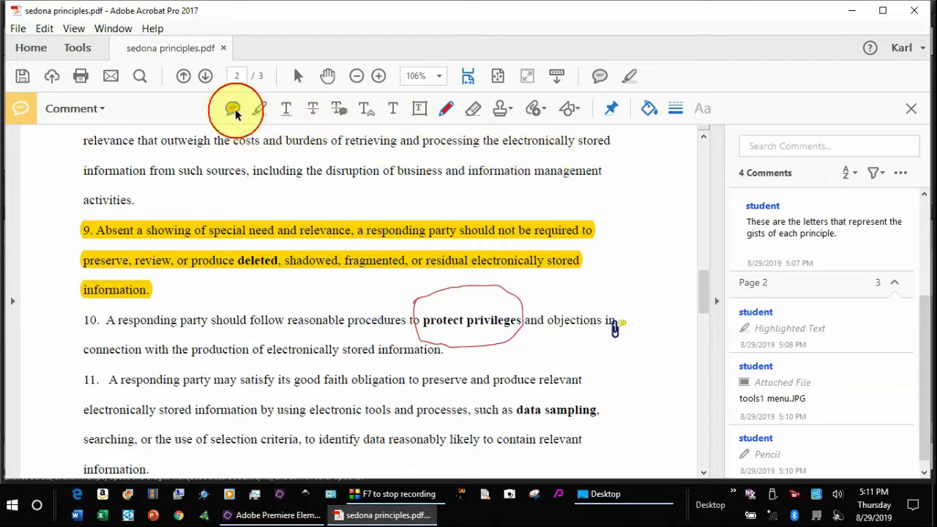
- Post a sticky note beside 'protect privileges': 'Why is it that protecting privilege is mentioned here and also in another?'
left_click(530, 300)
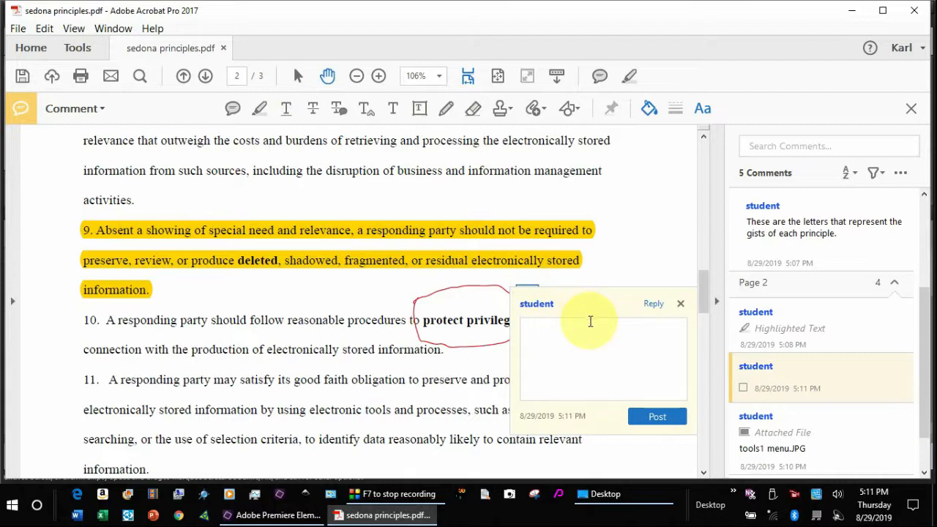
type("Why is it that prose")
type("ting pri")
key("BackSpace")
key("BackSpace")
key("BackSpace")
key("BackSpace")
key("BackSpace")
key("BackSpace")
key("BackSpace")
key("BackSpace")
key("BackSpace")
key("BackSpace")
type("tecting privilege ")
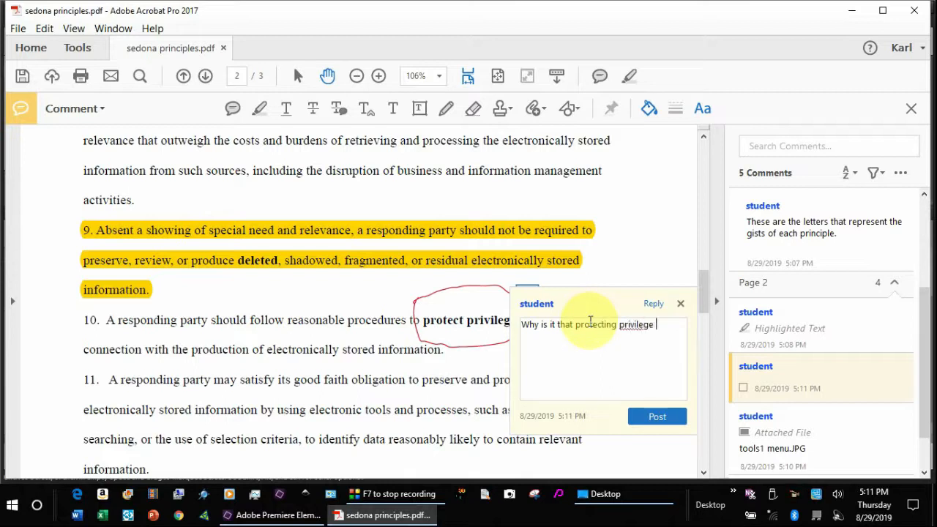
type("is mentioned here a")
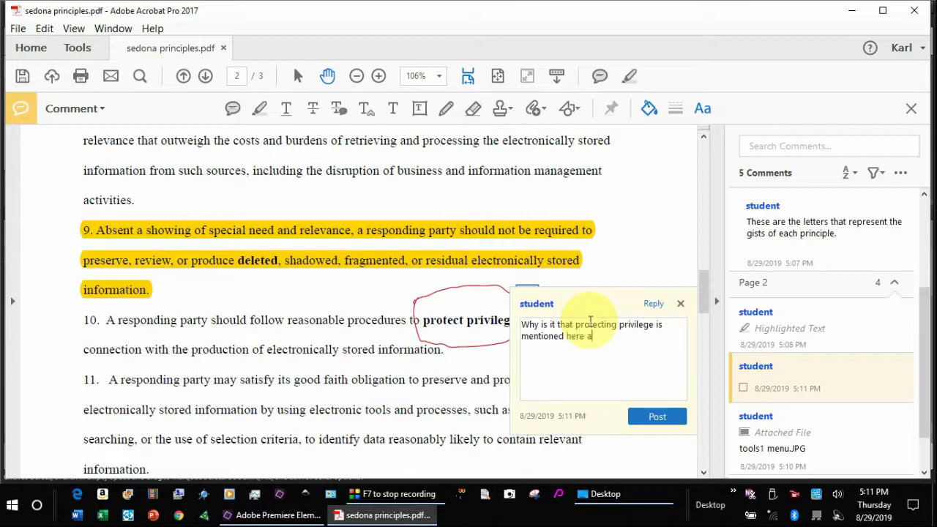
type("nd also in another?")
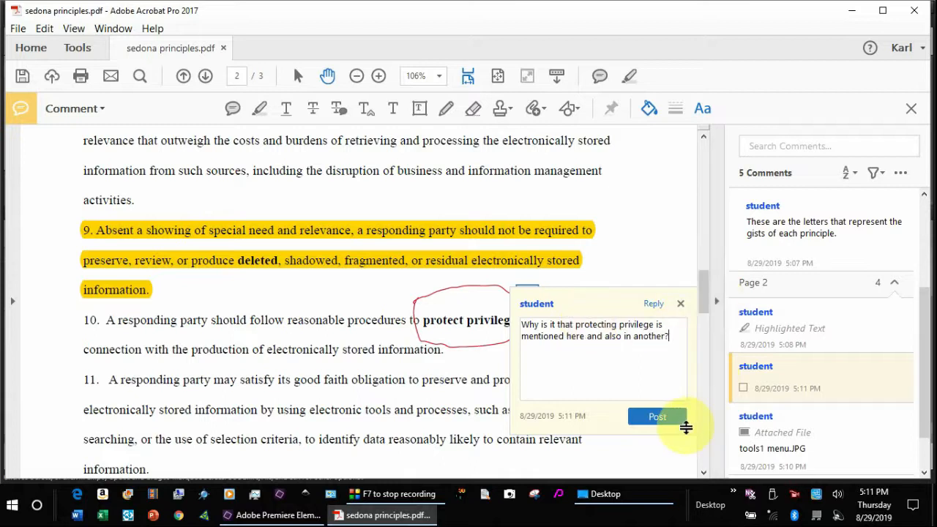
left_click(663, 417)
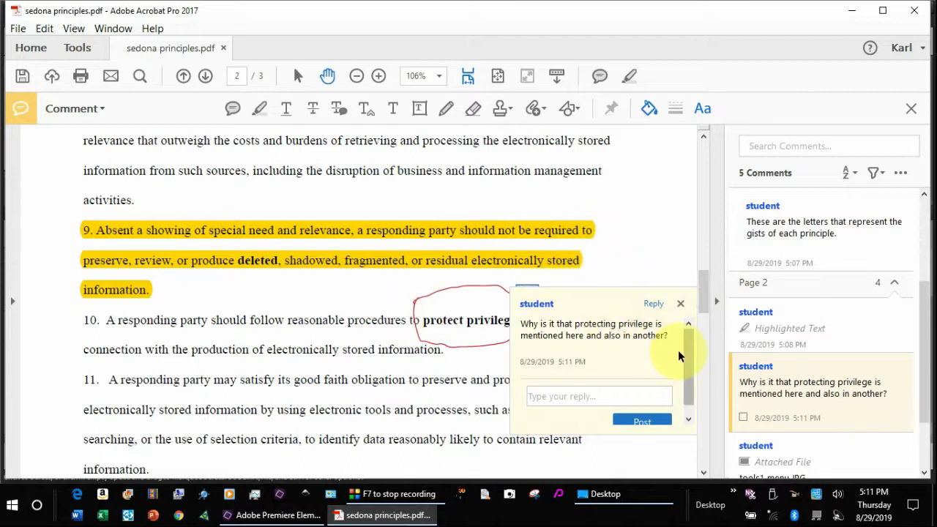
left_click_drag(687, 353, 699, 385)
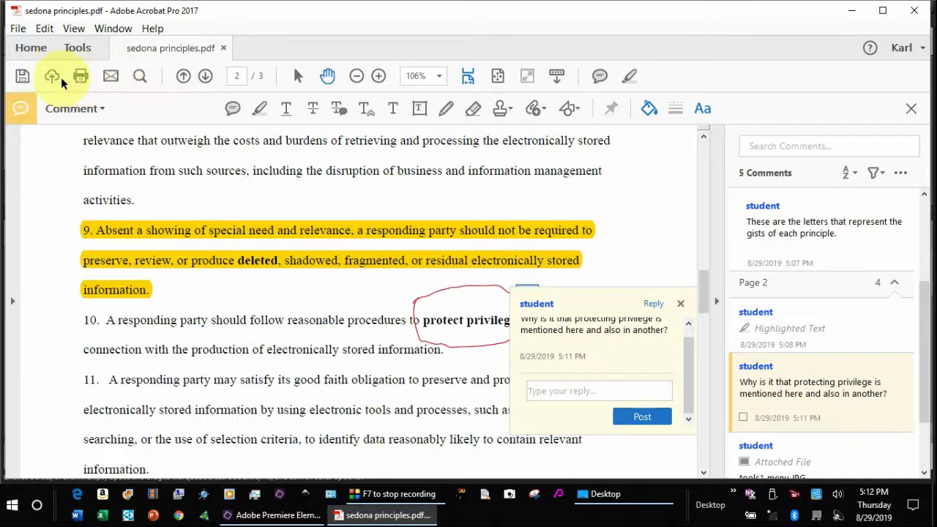
- Save the annotated Sedona Principles PDF
left_click(23, 76)
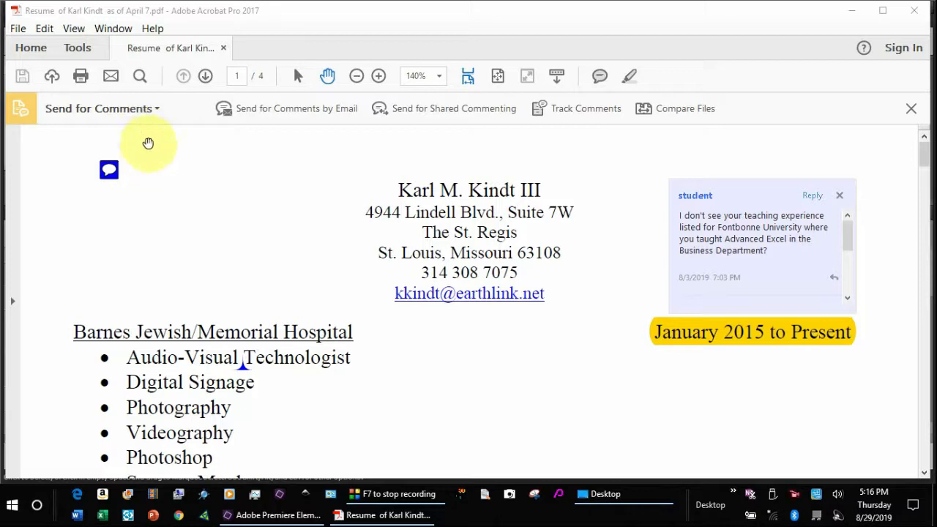
left_click(78, 47)
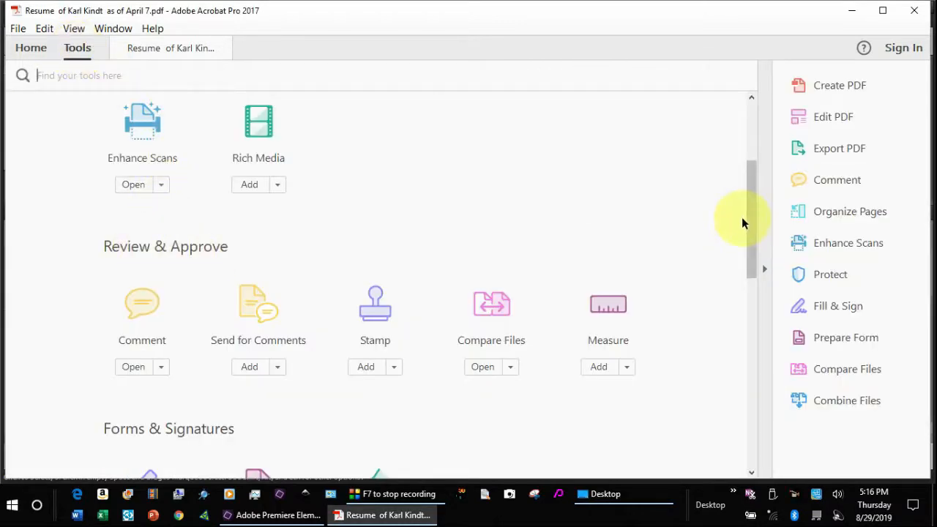
scroll(736, 167, "up", 2)
scroll(736, 167, "up", 3)
scroll(765, 219, "down", 5)
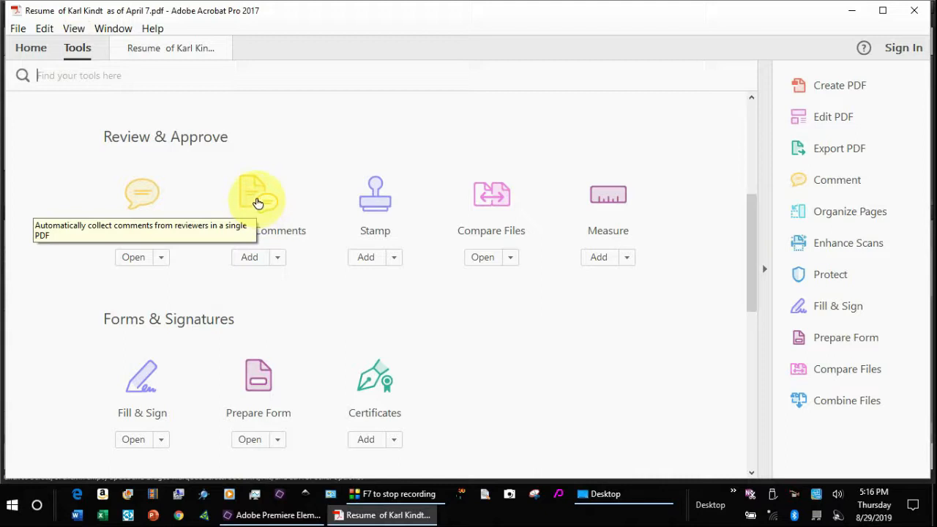
left_click(165, 47)
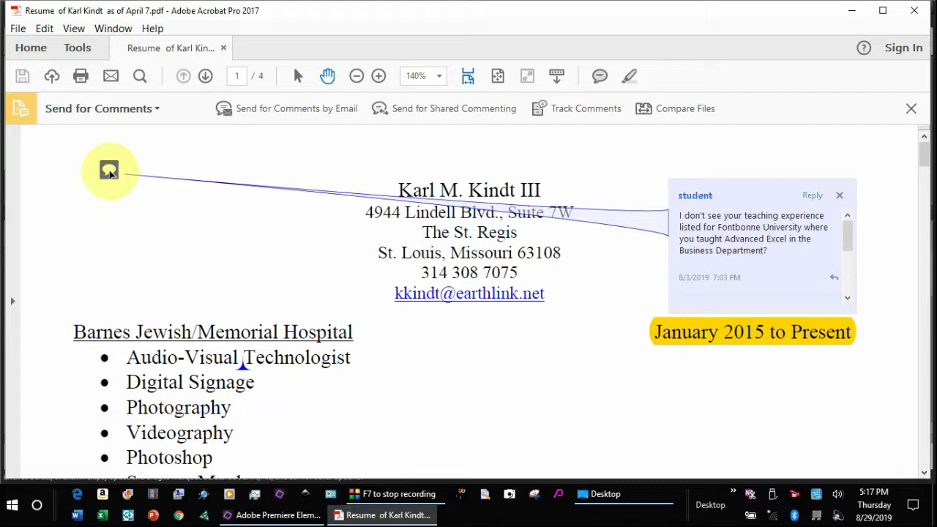
scroll(277, 246, "down", 3)
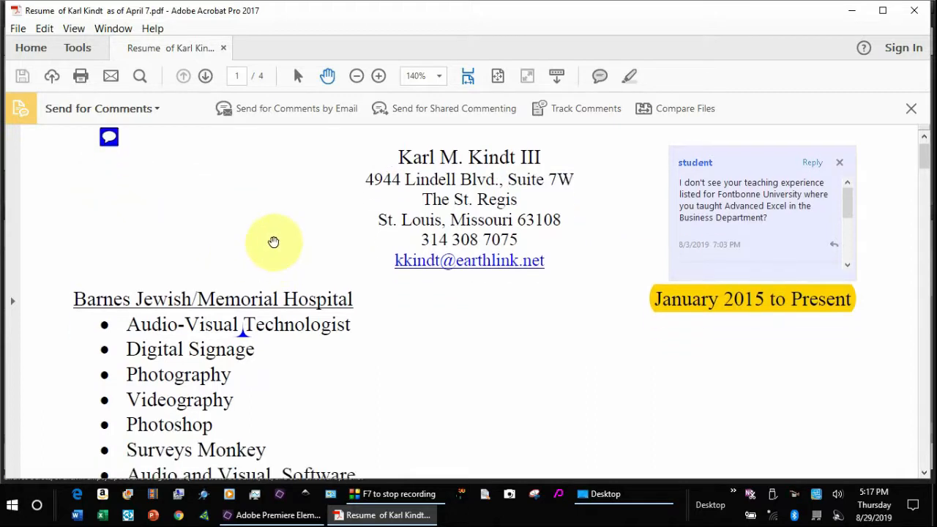
mouse_move(243, 251)
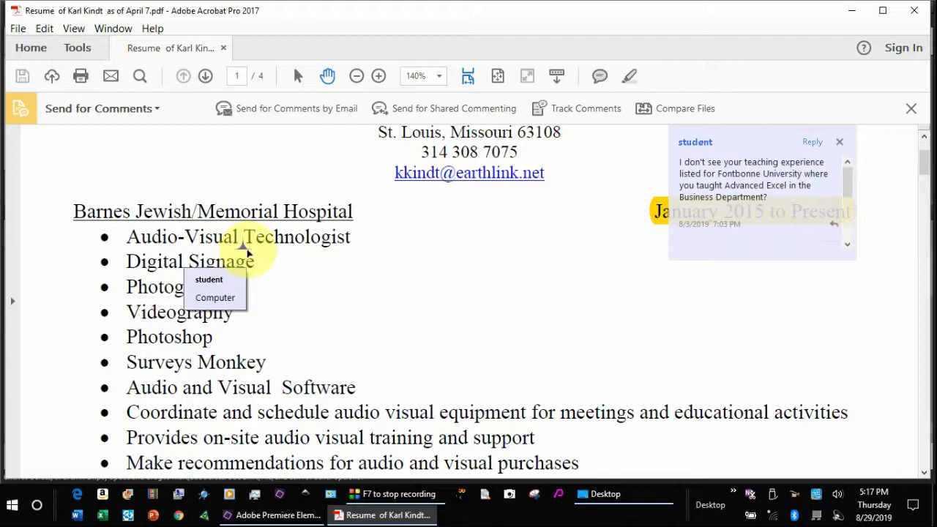
scroll(409, 273, "down", 5)
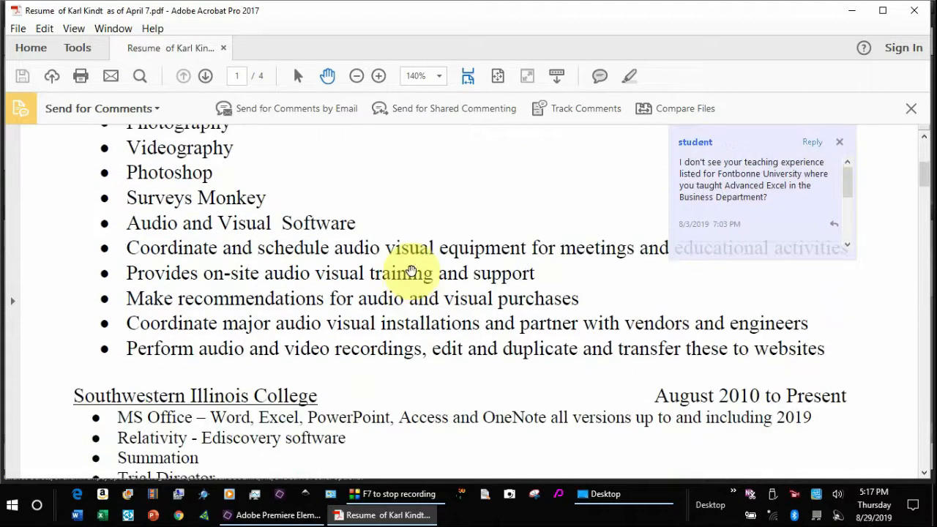
scroll(409, 272, "down", 12)
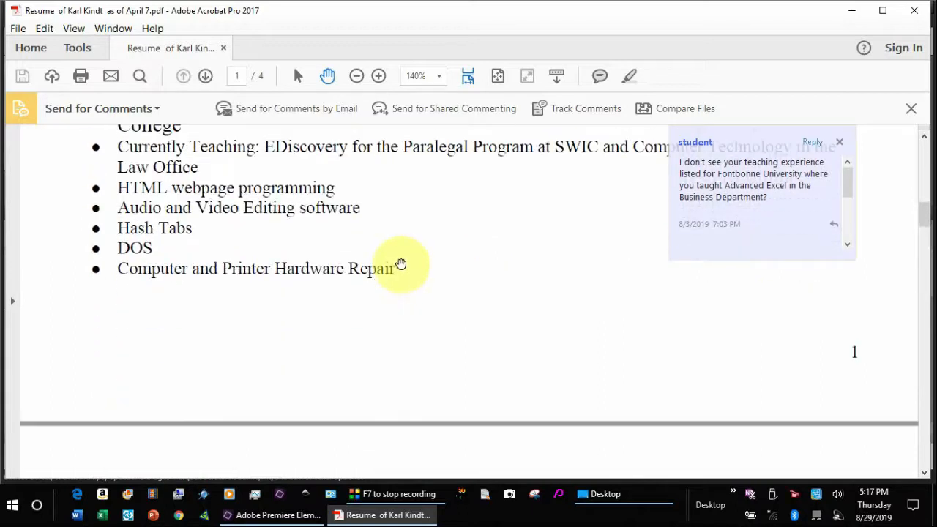
scroll(402, 267, "down", 3)
scroll(403, 255, "up", 3)
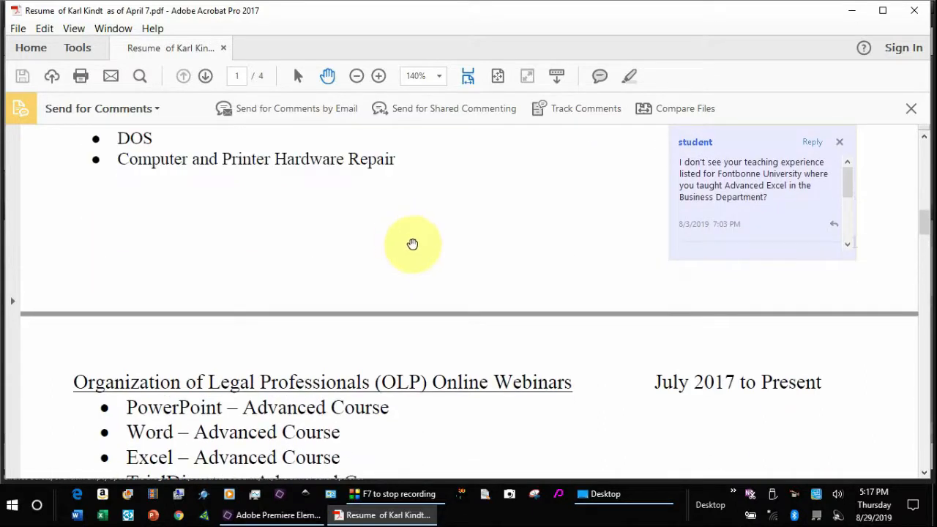
scroll(513, 223, "down", 8)
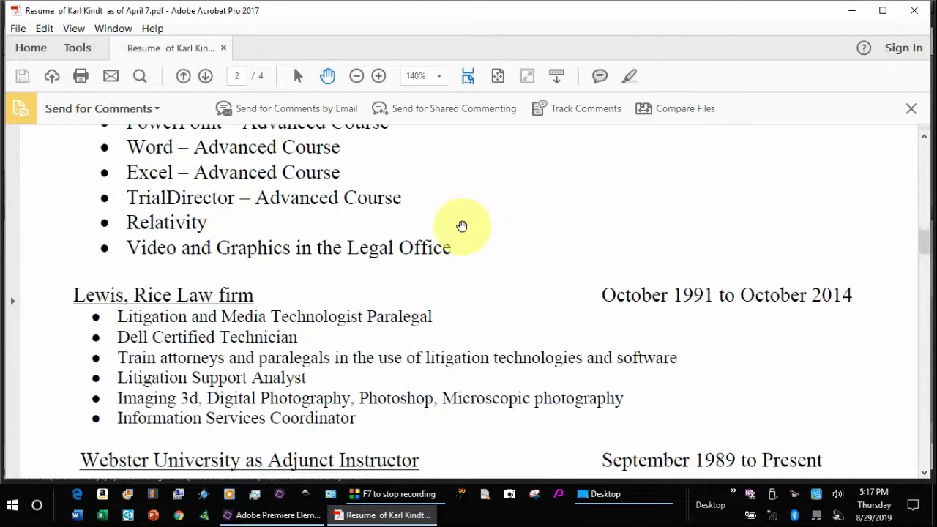
scroll(452, 216, "down", 9)
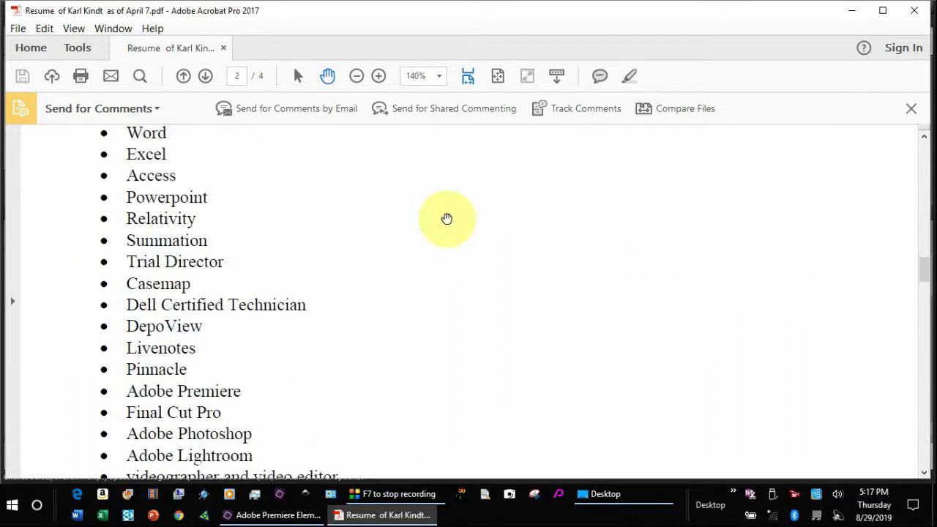
scroll(443, 208, "down", 11)
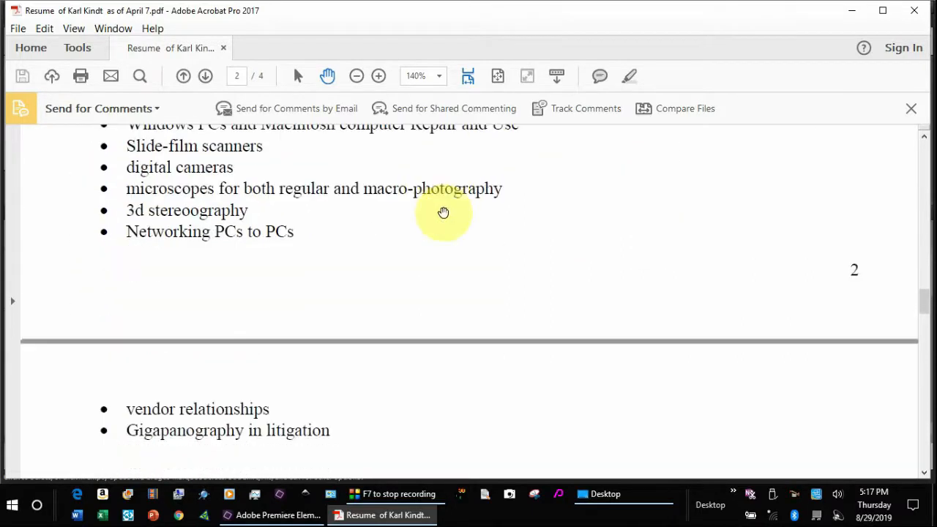
scroll(442, 208, "down", 11)
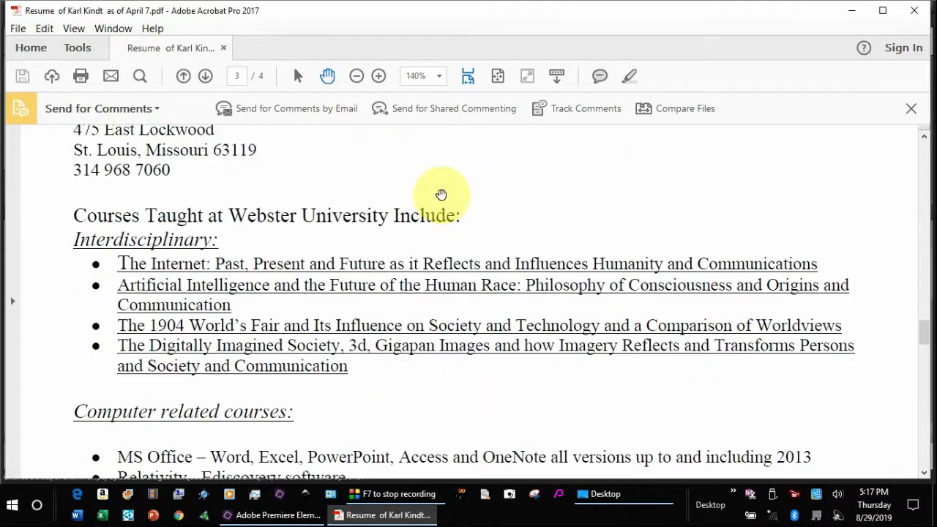
scroll(396, 161, "down", 2)
scroll(393, 131, "up", 4)
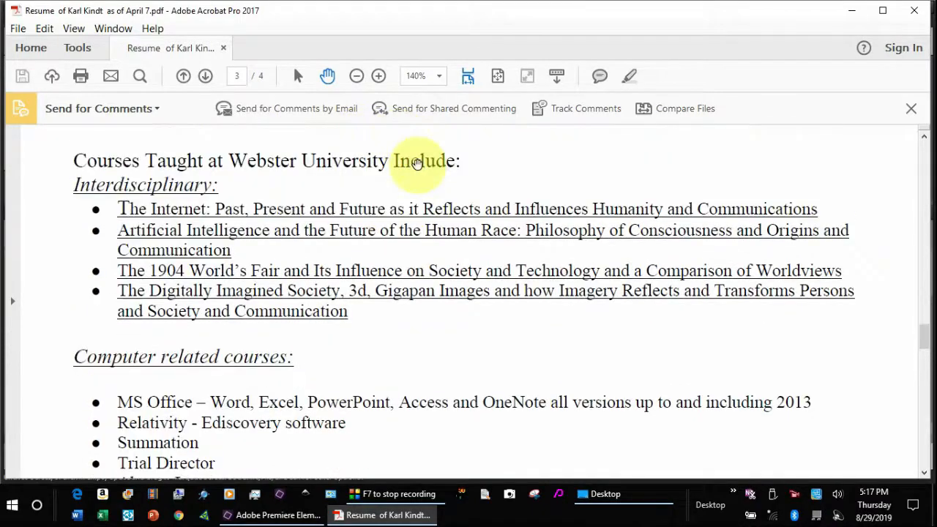
left_click_drag(922, 335, 922, 147)
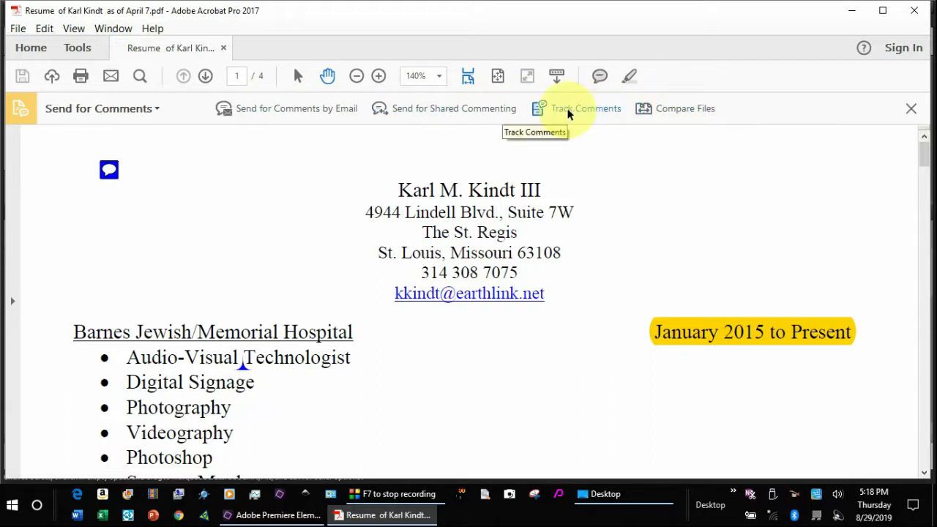
left_click(569, 111)
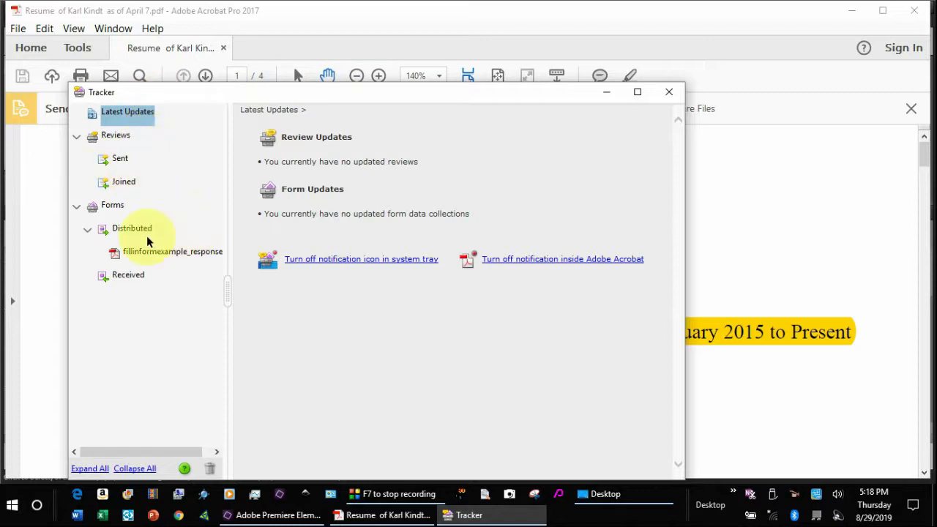
left_click(667, 92)
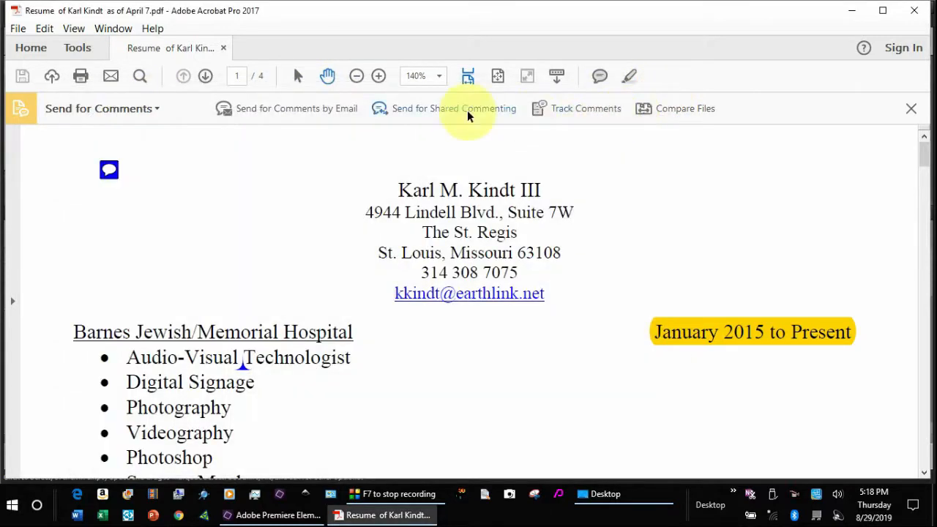
left_click(282, 110)
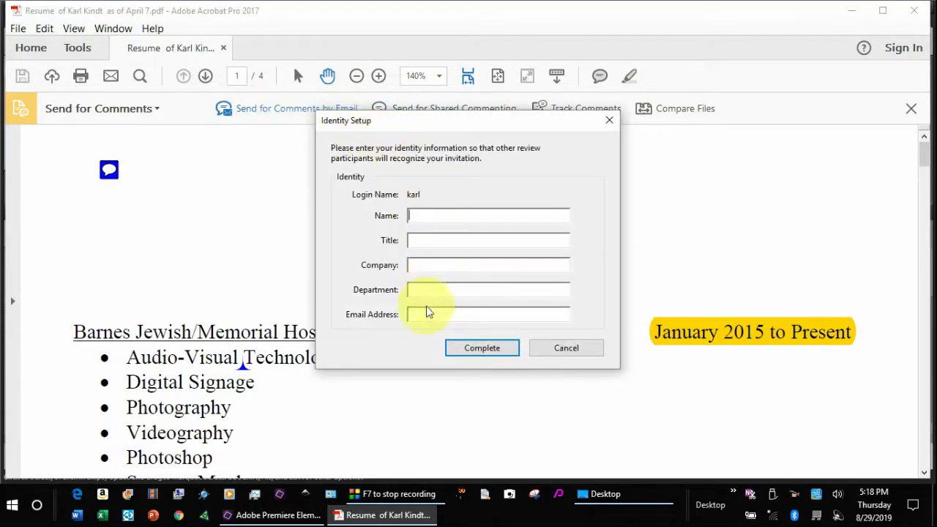
left_click(577, 351)
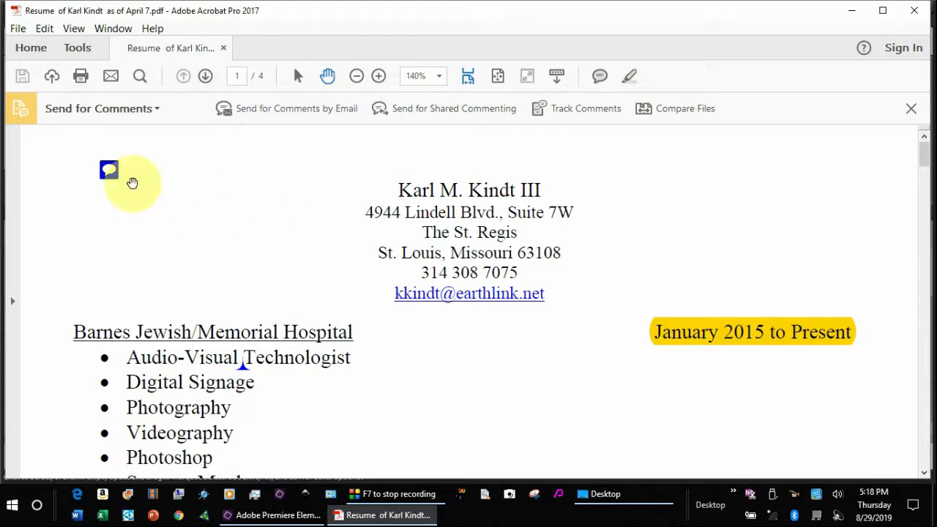
- Open the resume's sticky note to read the reviewer's comment and reply, then show the Tools page
left_click(110, 172)
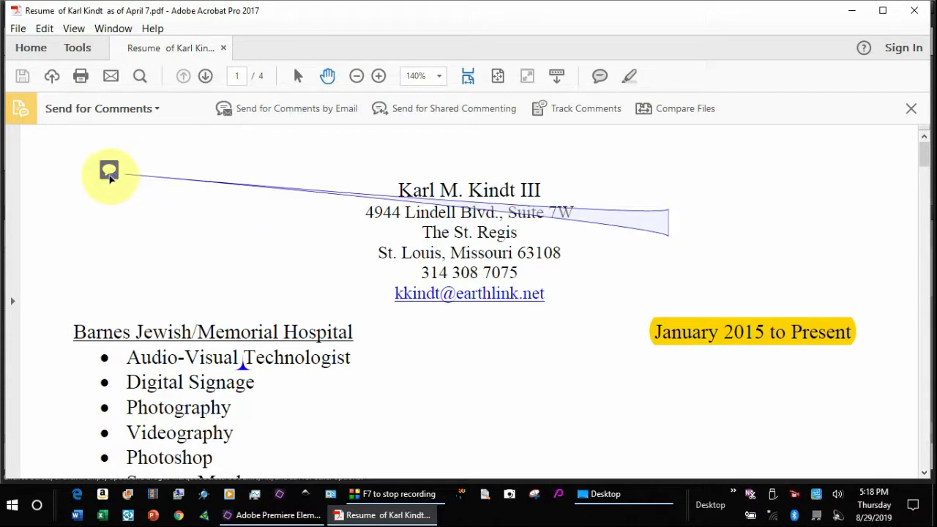
double_click(110, 172)
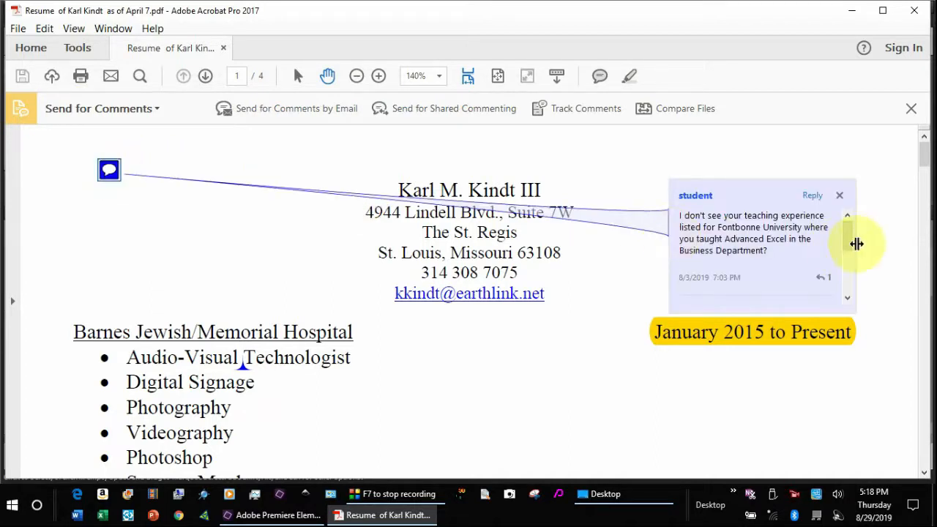
mouse_move(847, 236)
left_mouse_down()
mouse_move(859, 288)
mouse_move(849, 219)
left_mouse_up()
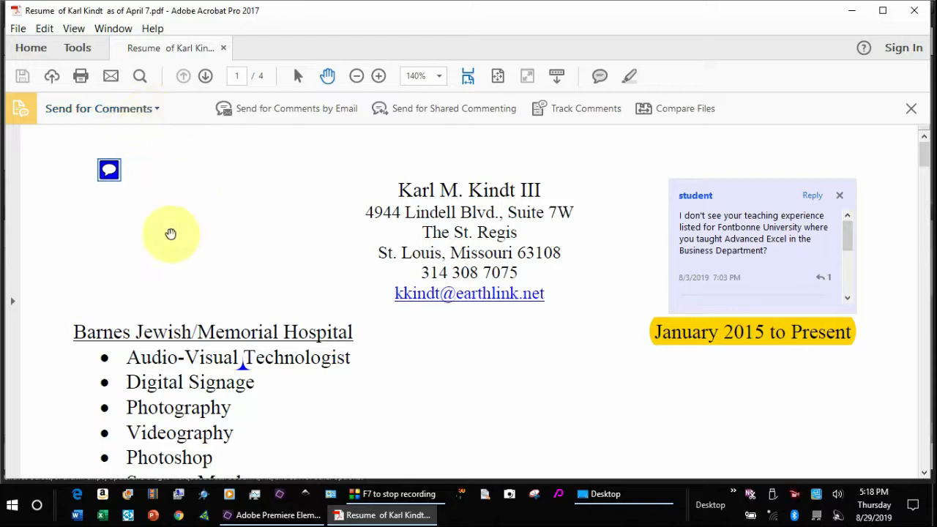
left_click(77, 47)
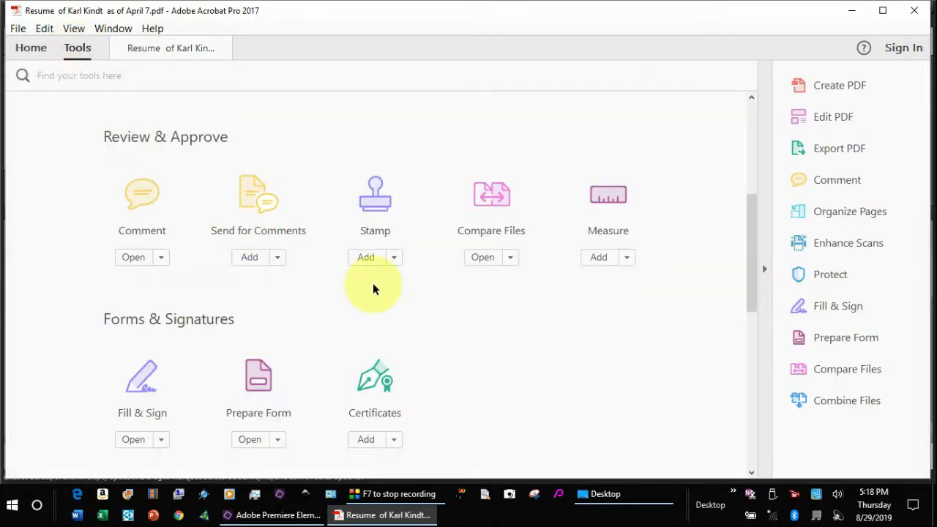